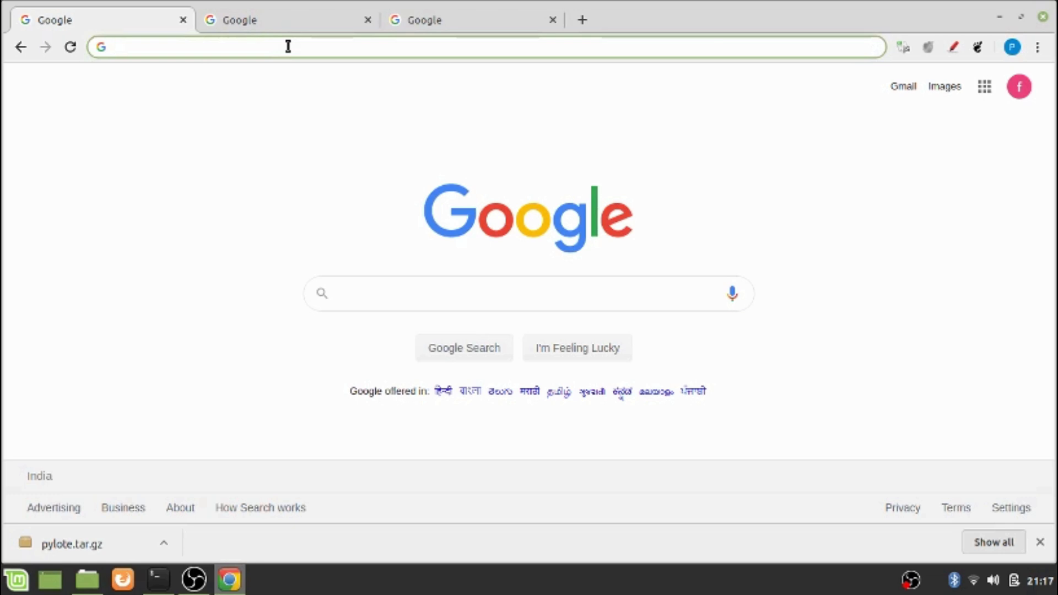
Enter classroom.google.com in Chrome's address bar and load the site
text(classe)
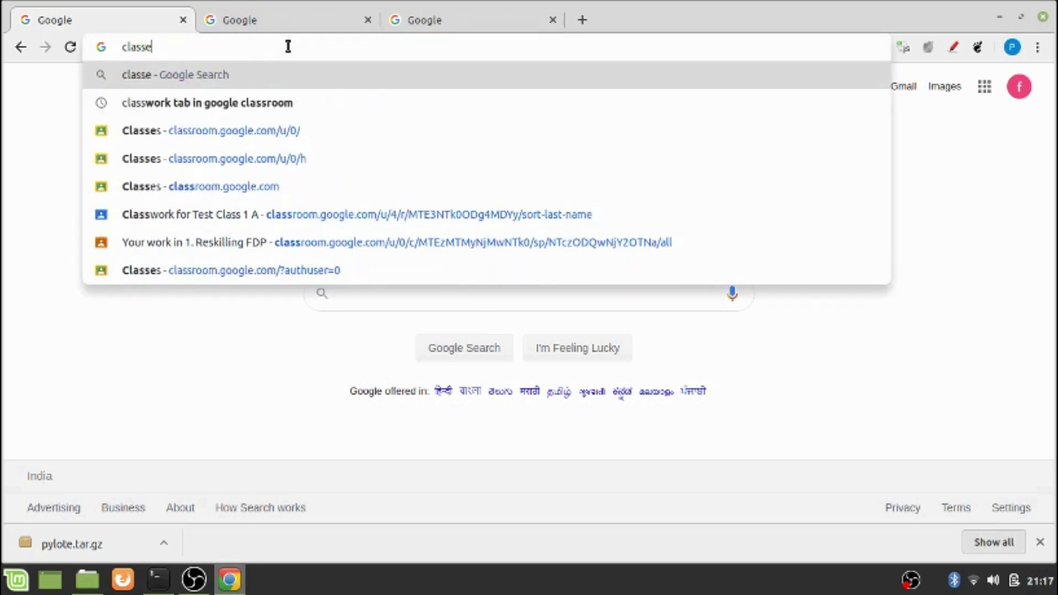
key(BackSpace)
text(room.)
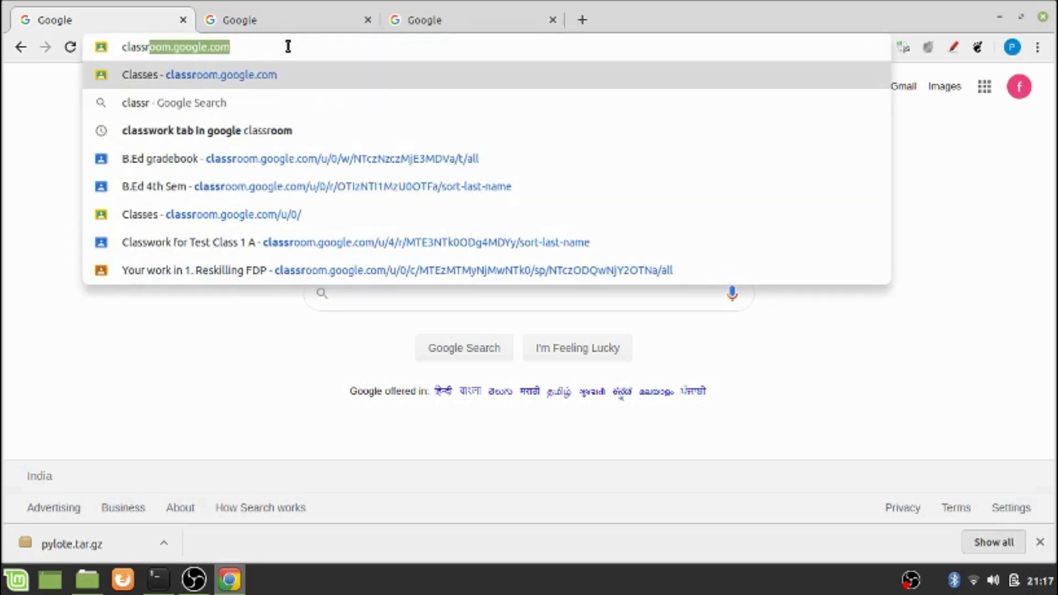
text(goog)
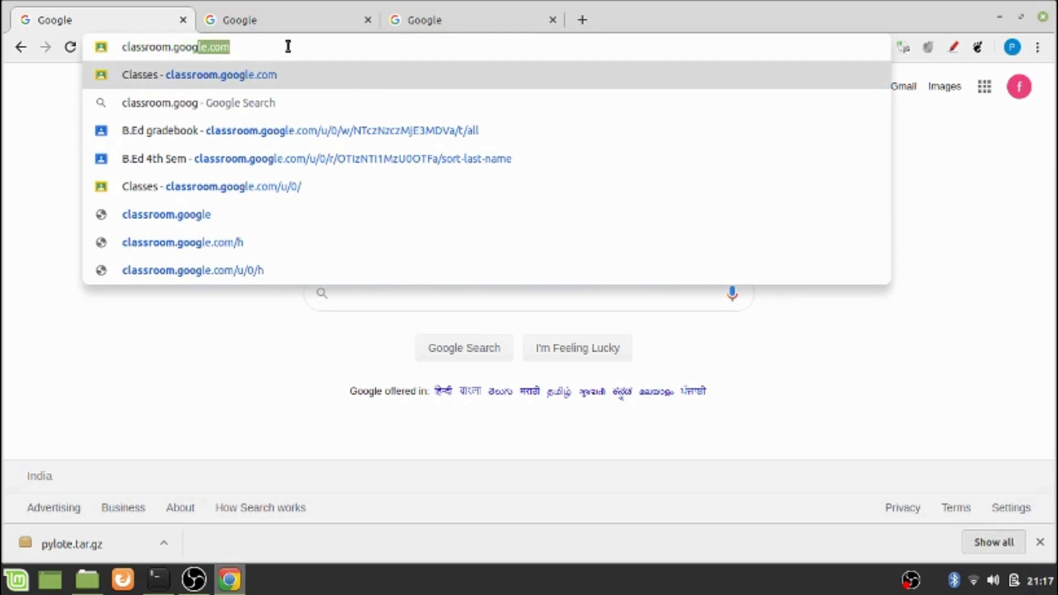
text(le.com)
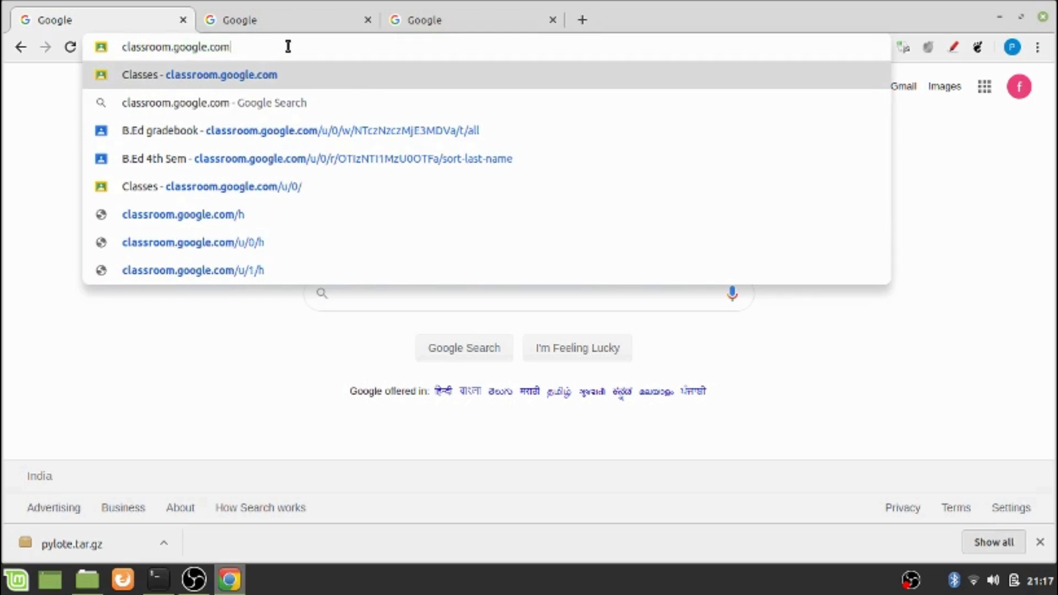
key(Return)
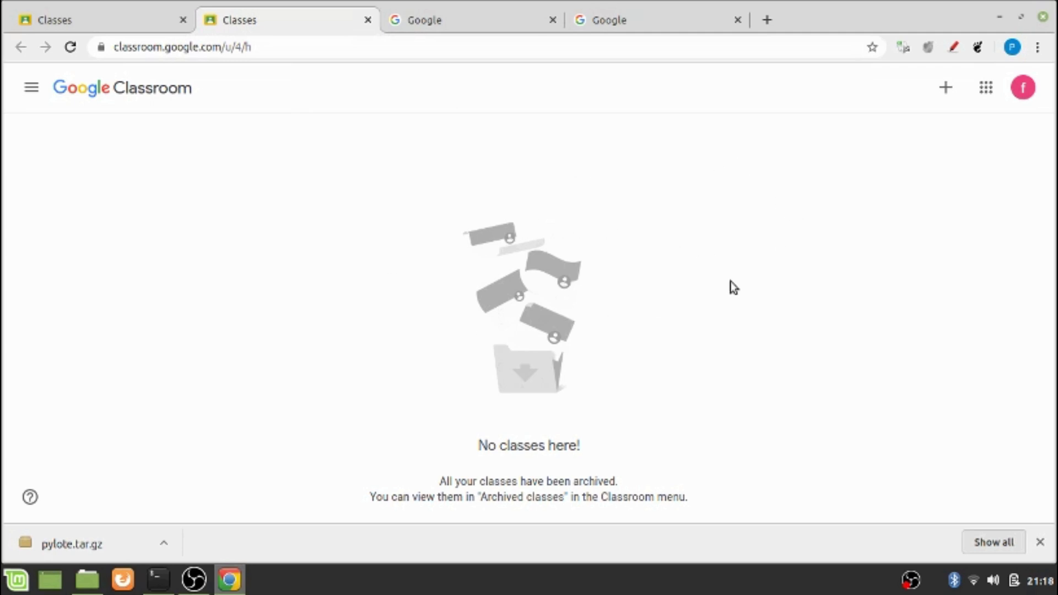
Circle the + button with the annotation pen, then choose Create class from its menu
key(alt+shift+d)
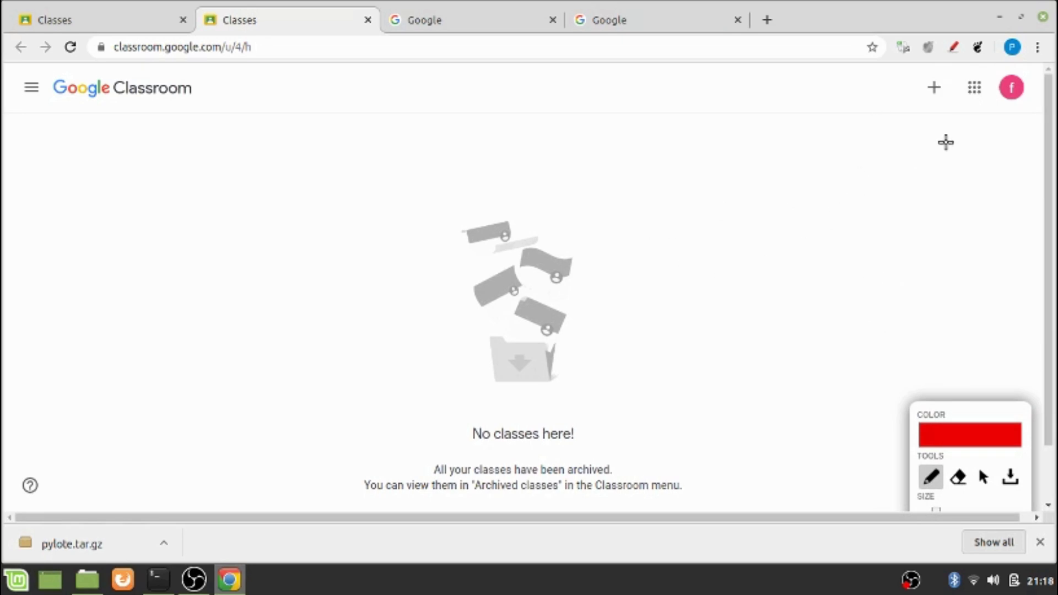
mouse_move(936, 105)
mouse_down()
mouse_move(923, 103)
mouse_move(922, 78)
mouse_move(956, 78)
mouse_move(935, 106)
mouse_up()
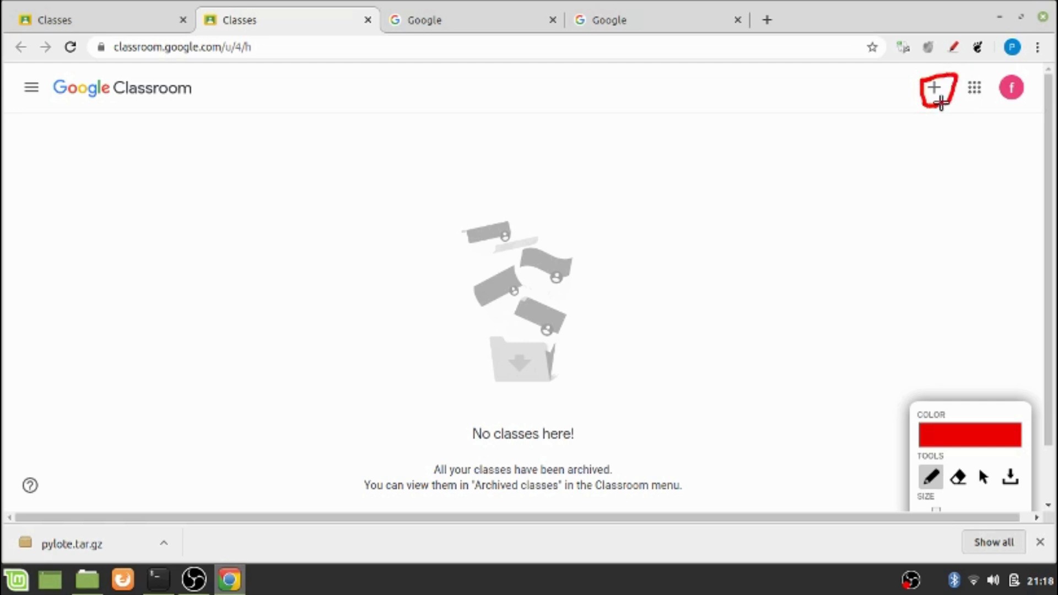
click(983, 478)
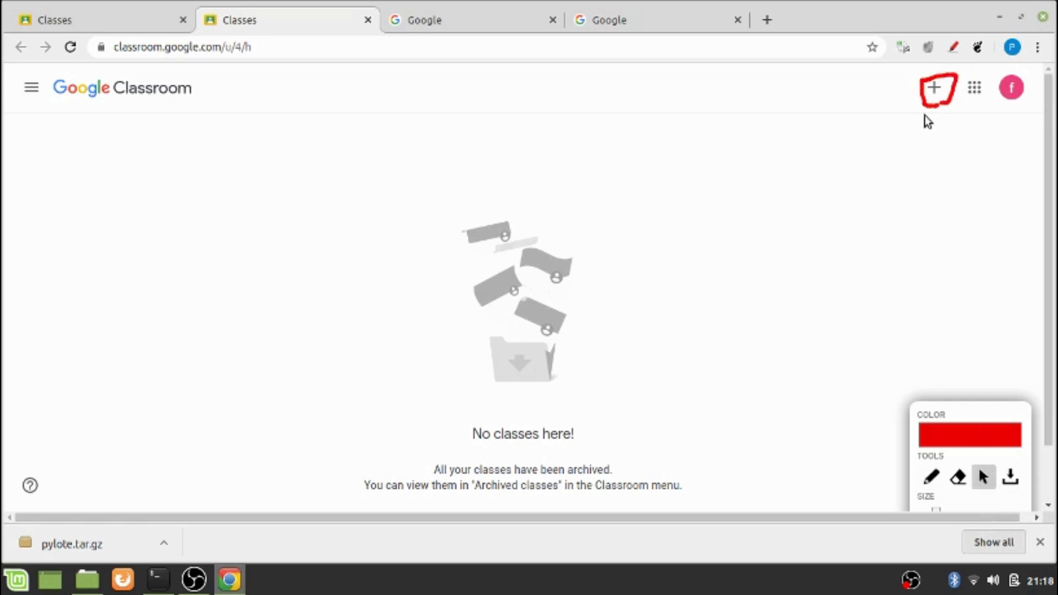
click(938, 88)
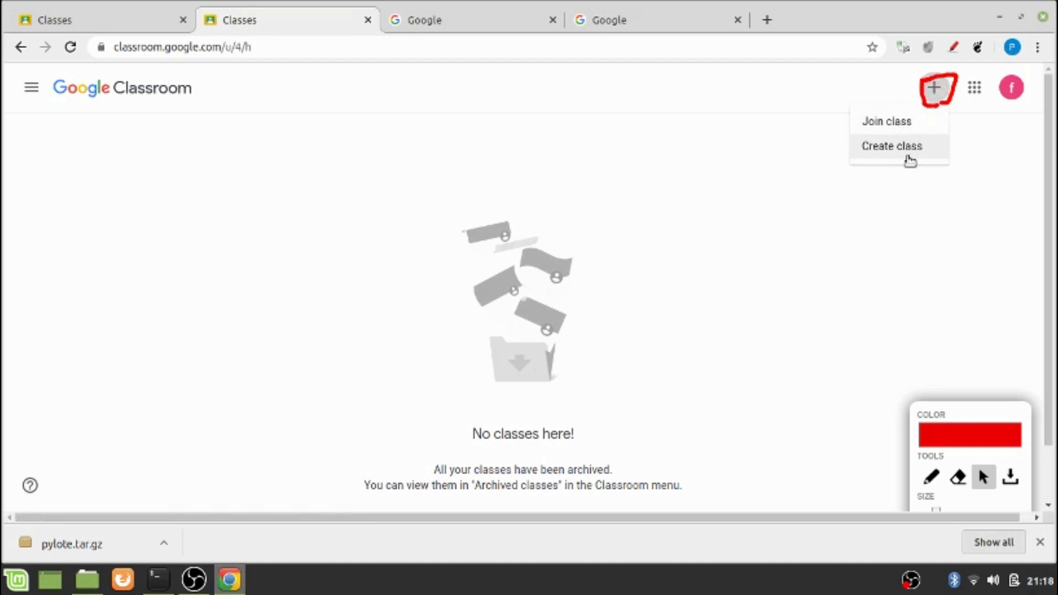
click(908, 158)
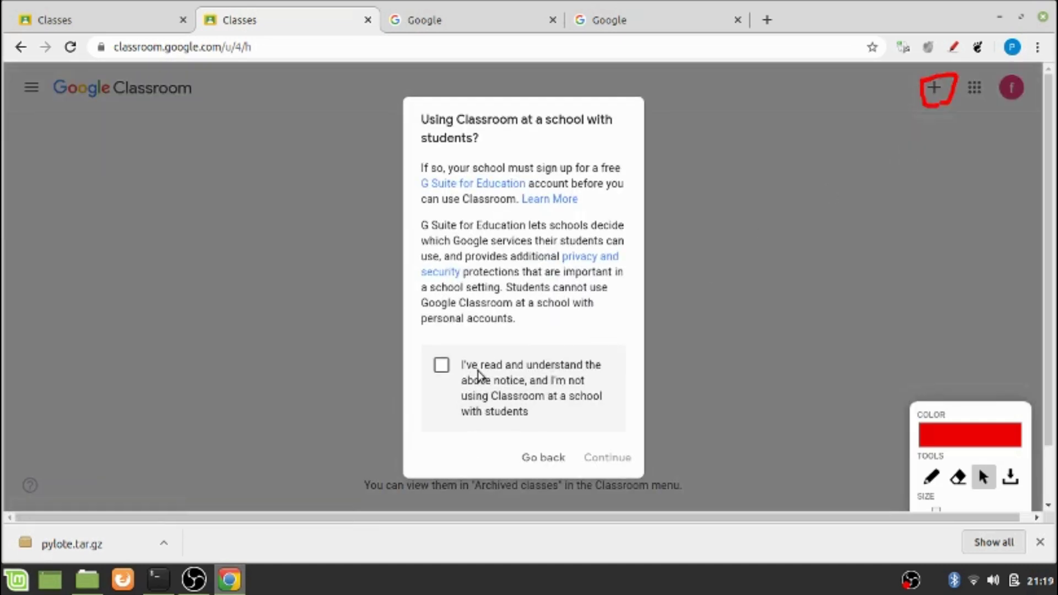
Acknowledge the school-use notice and create Test Class1 with section A, subject ICT, room 1
click(441, 365)
click(607, 460)
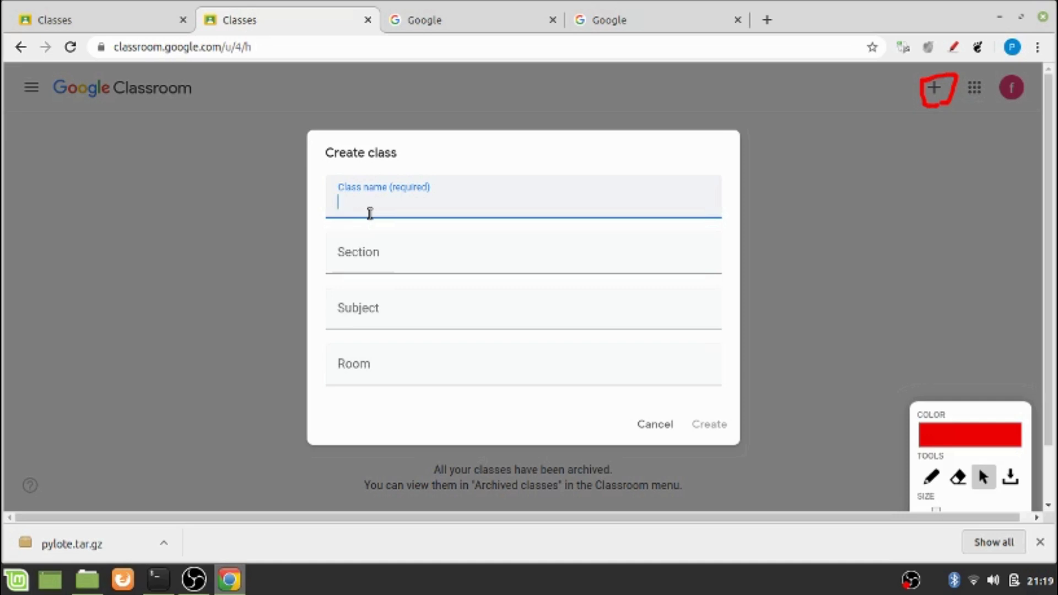
text(Test Class1)
click(387, 267)
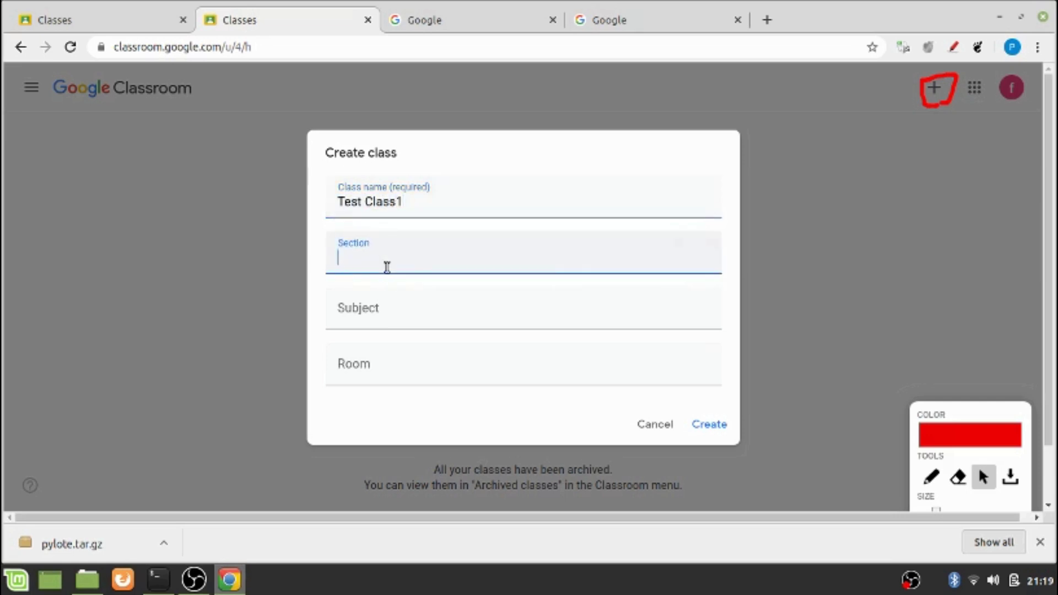
text(A)
click(373, 323)
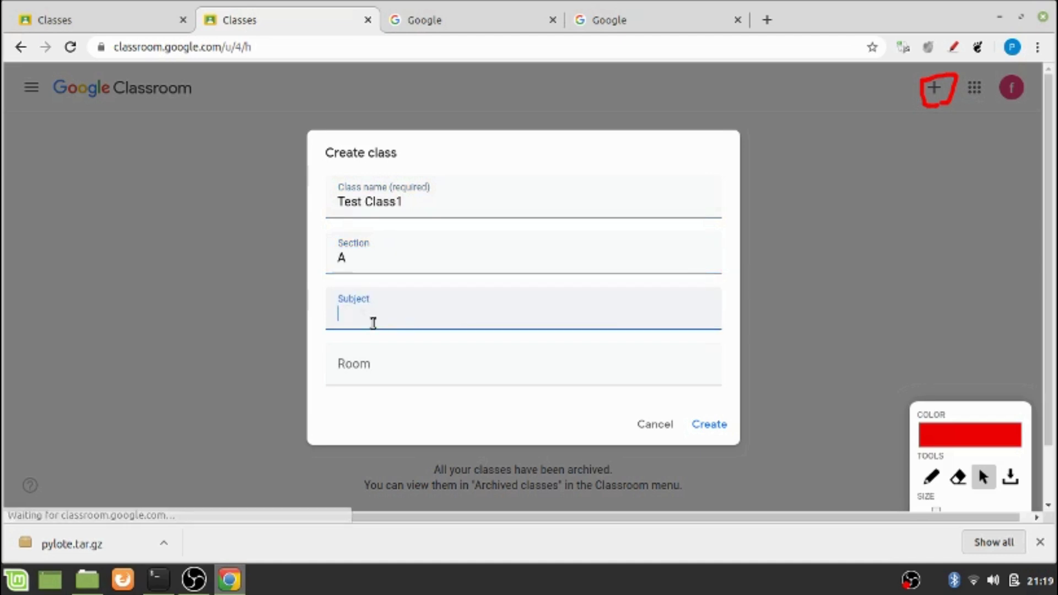
text(ICT)
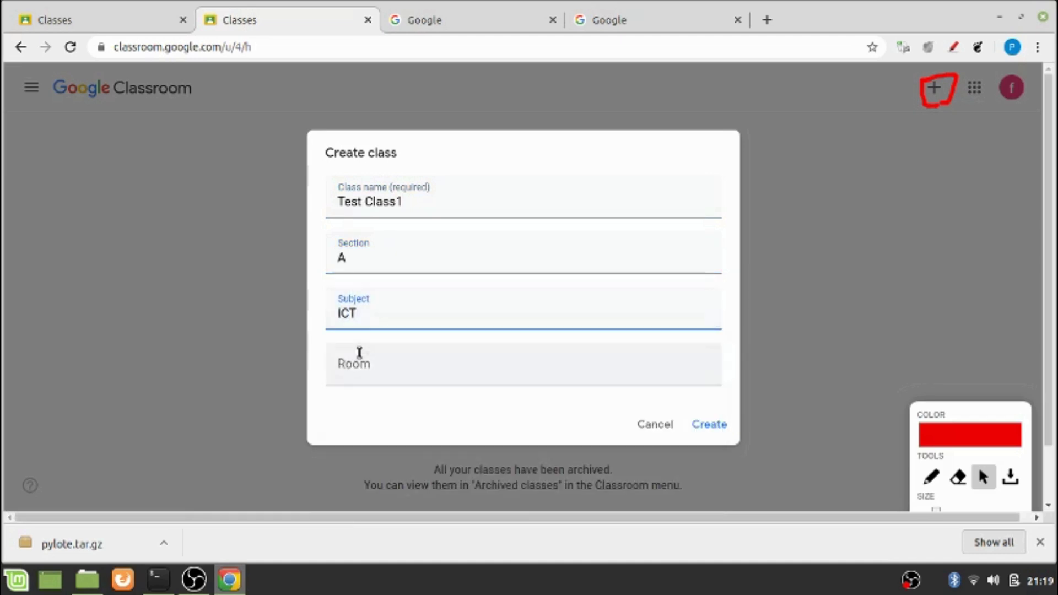
click(356, 366)
text(1)
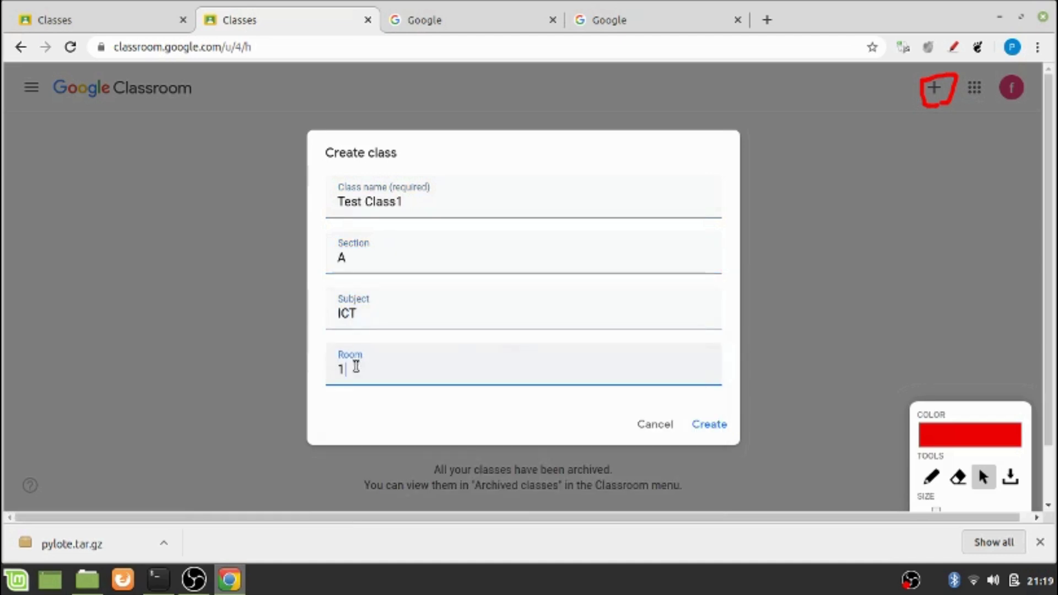
click(712, 423)
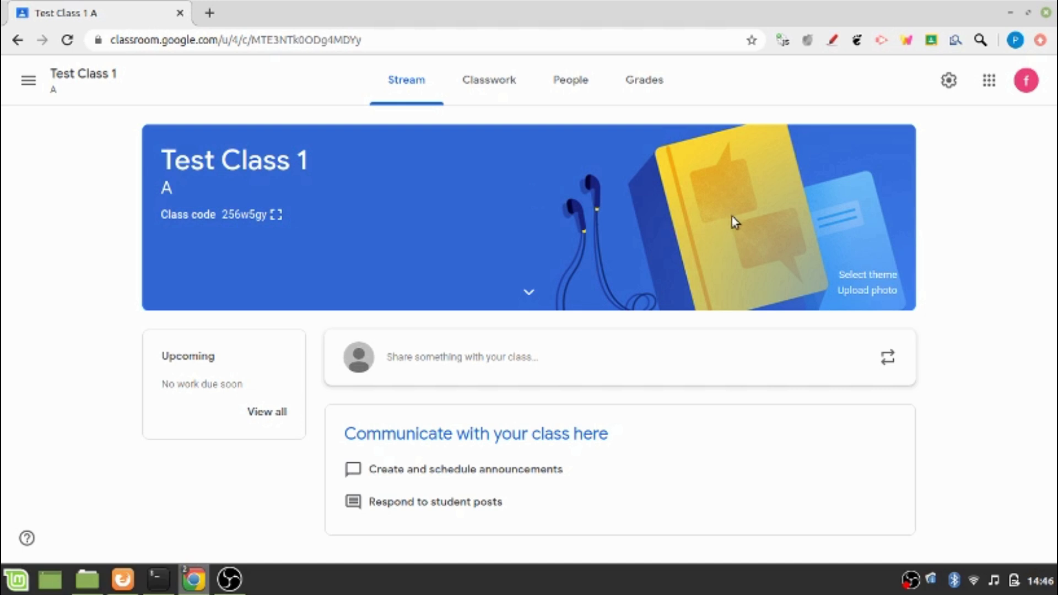
Browse the banner theme categories and apply the Psychology theme from Math & Science
click(855, 277)
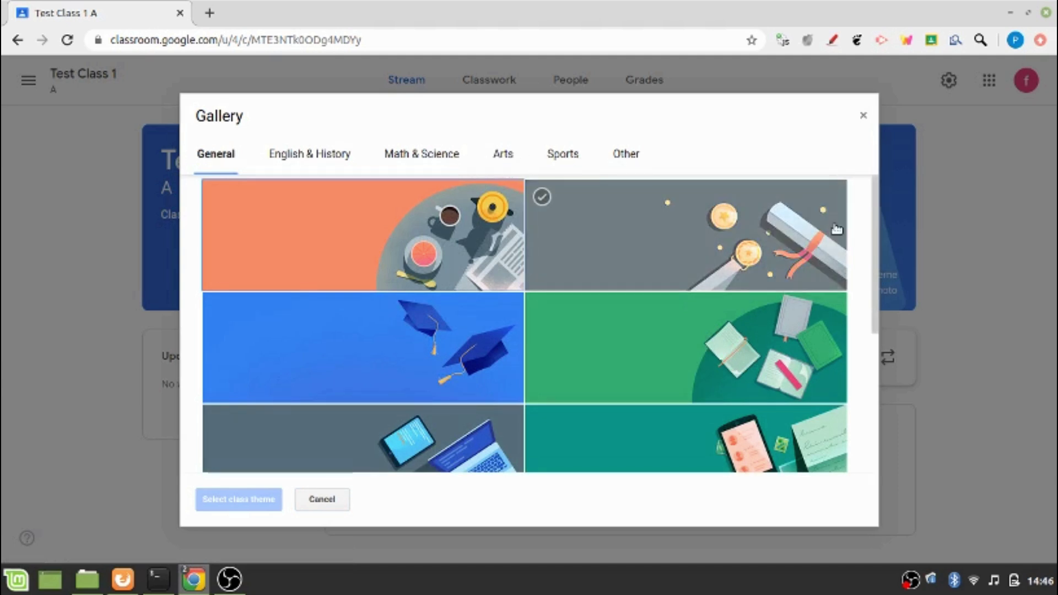
click(321, 154)
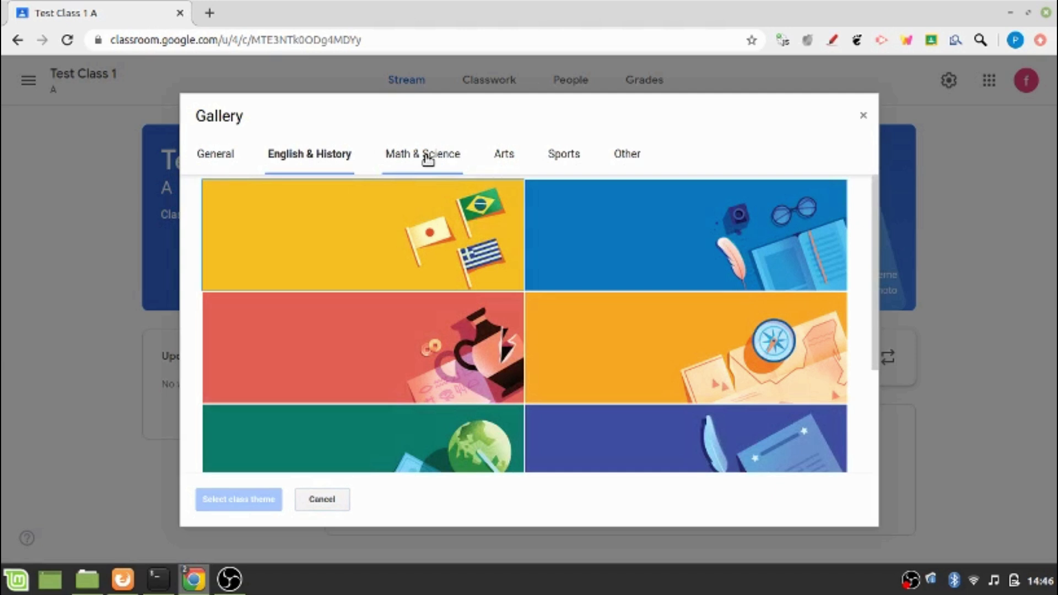
click(427, 158)
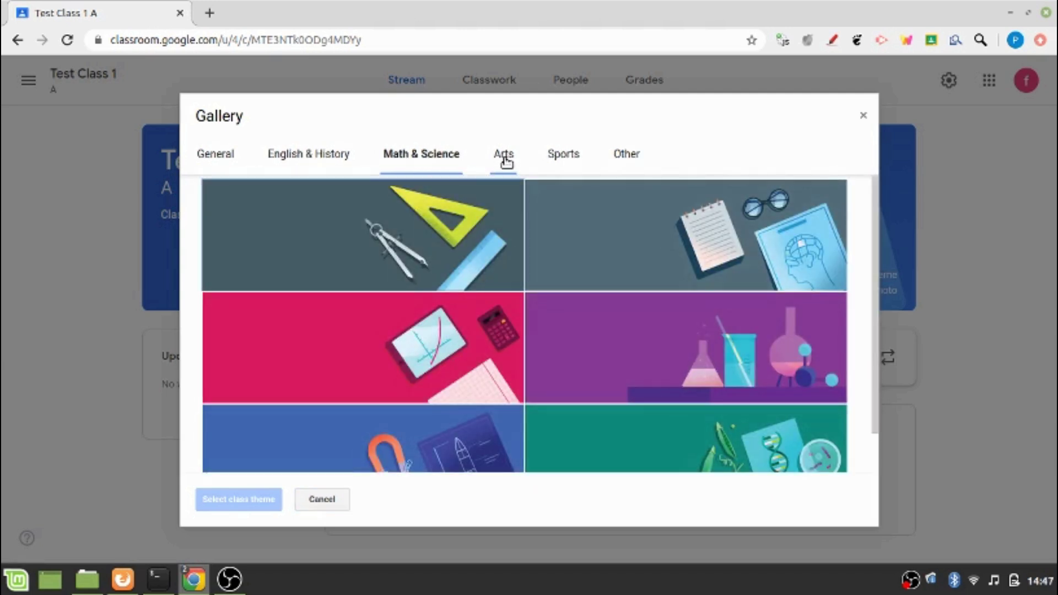
click(505, 160)
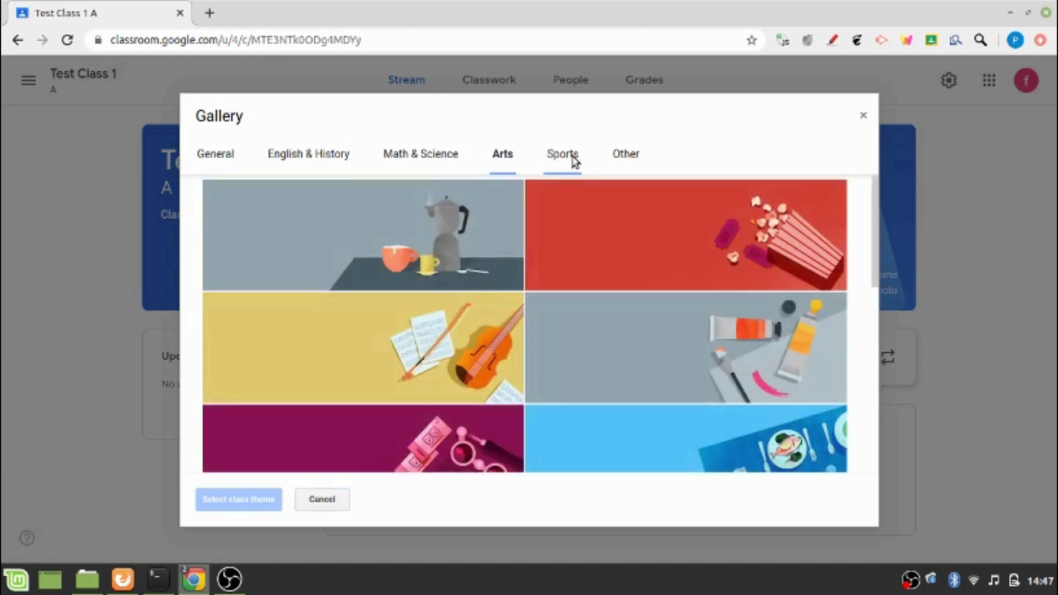
click(574, 160)
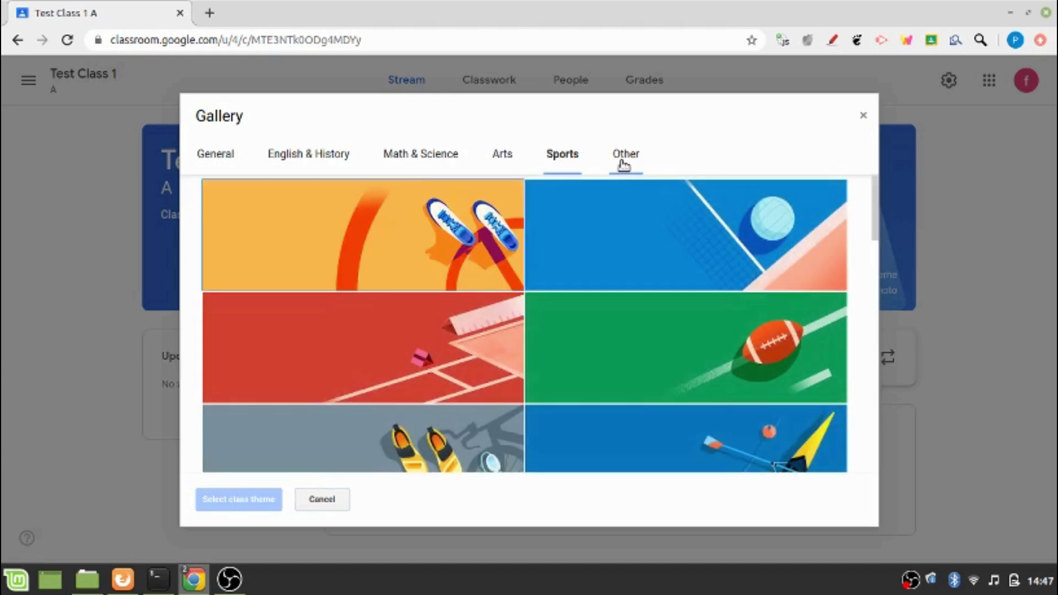
click(623, 163)
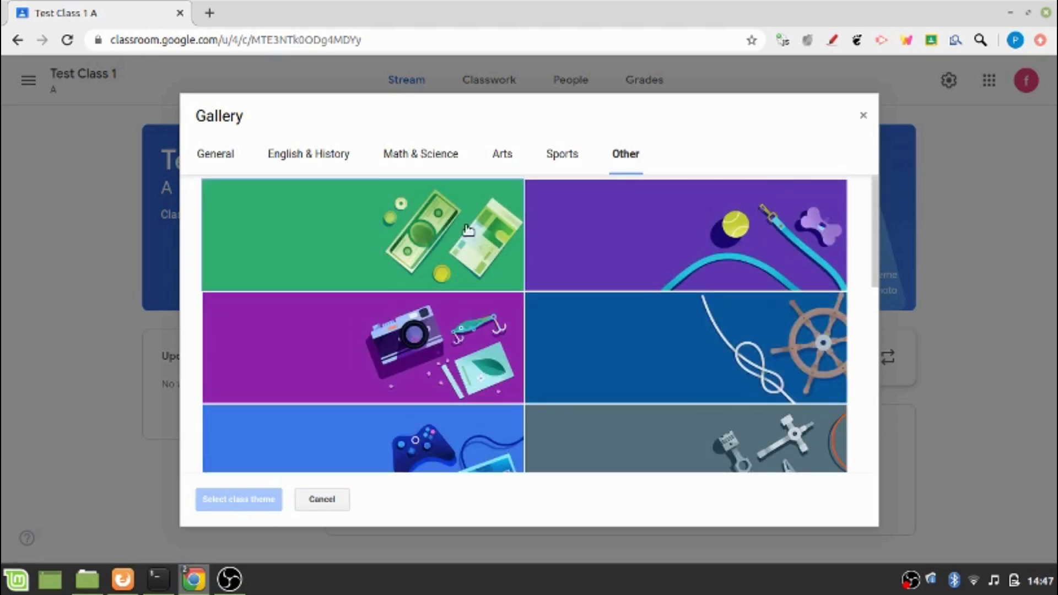
click(427, 161)
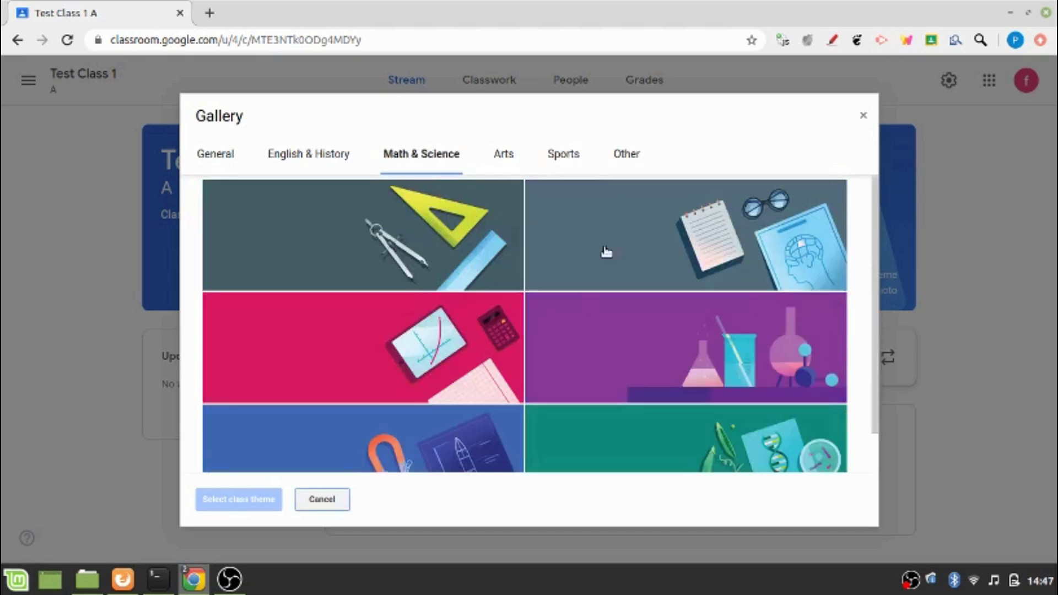
click(658, 241)
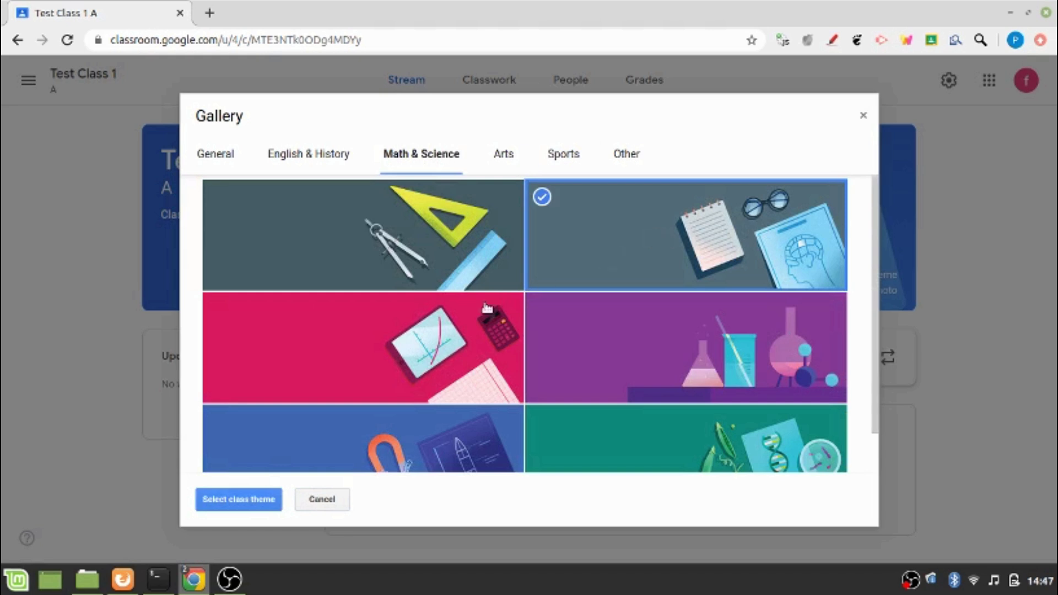
click(234, 502)
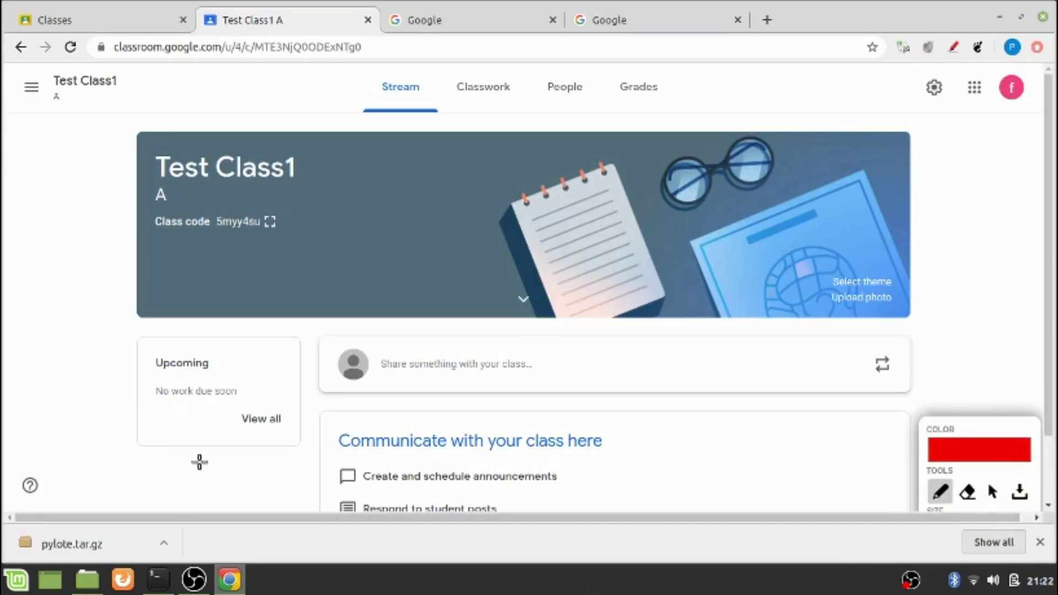
Circle the Upcoming card with the annotation pen for viewers, then clear the mark
mouse_move(189, 446)
mouse_down()
mouse_move(123, 389)
mouse_move(146, 349)
mouse_move(221, 329)
mouse_move(290, 375)
mouse_move(295, 439)
mouse_move(207, 453)
mouse_move(186, 444)
mouse_up()
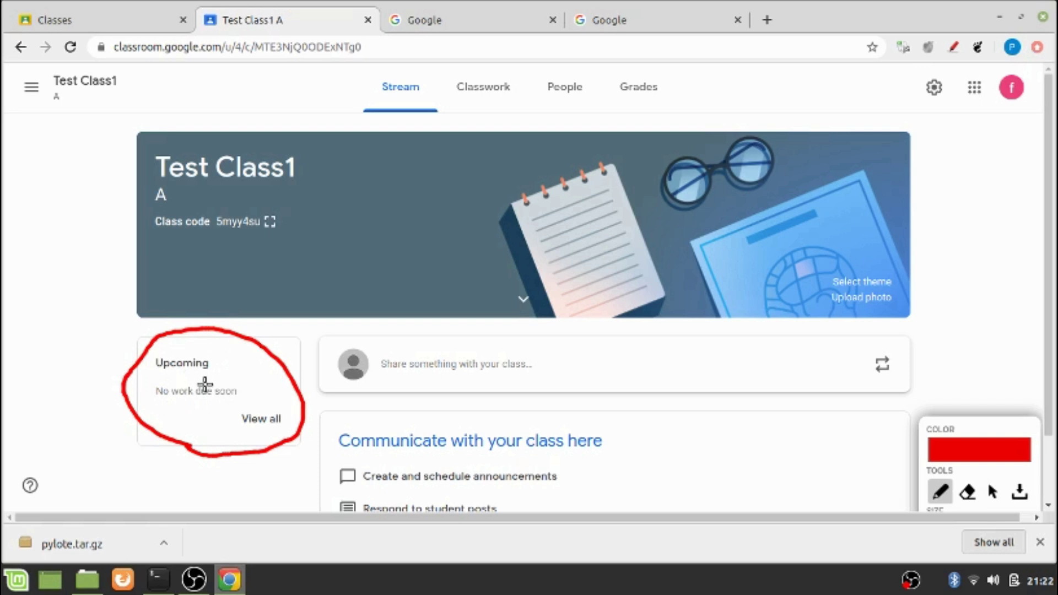
scroll(415, 360, down, 2)
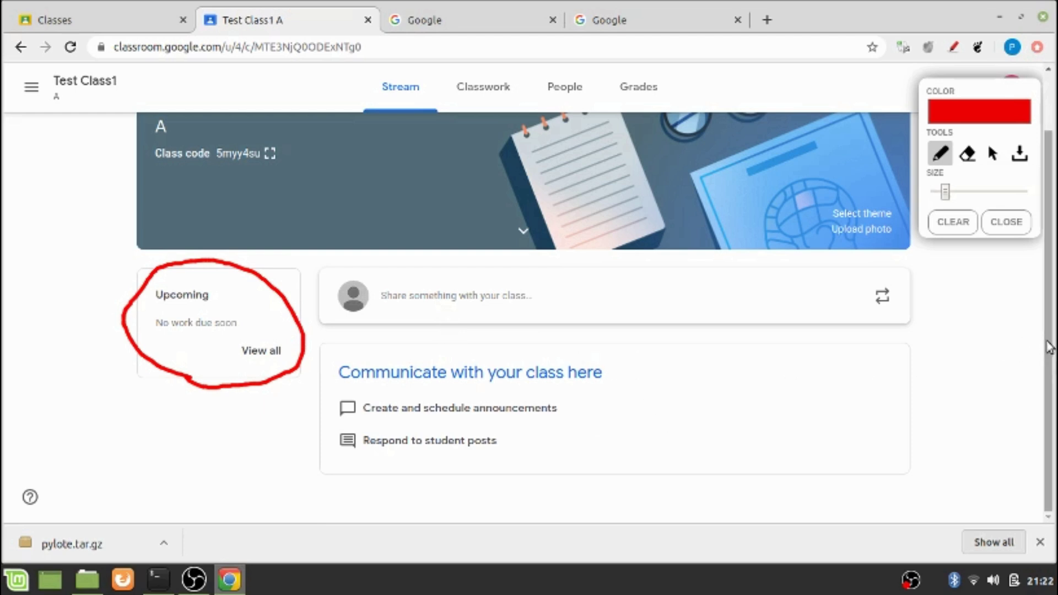
scroll(1036, 341, up, 2)
click(953, 222)
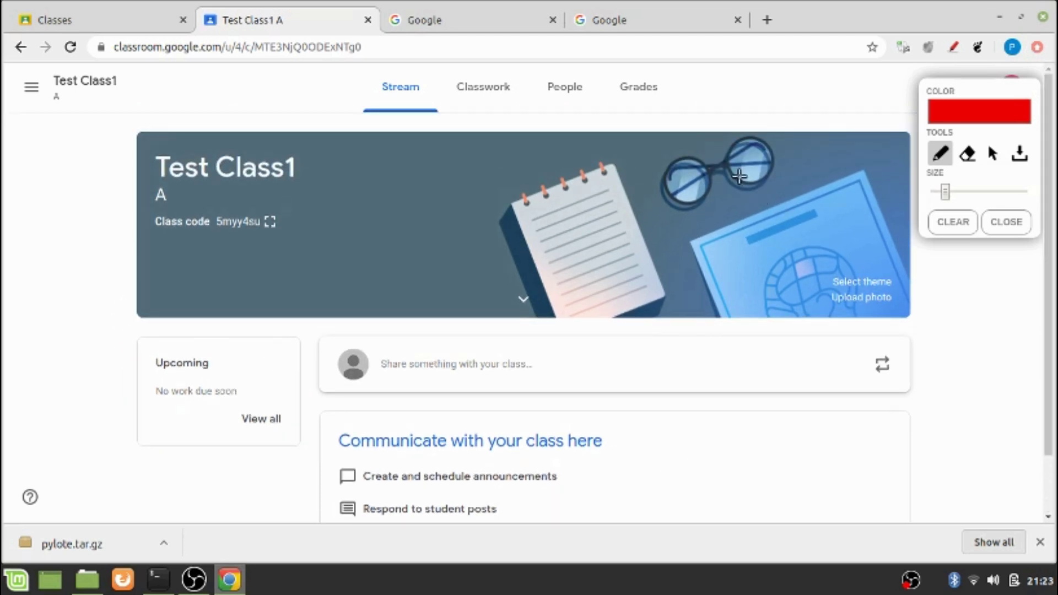
Underline the class sections and outline Stream, Classwork and People in magenta ink
drag(355, 102, 681, 107)
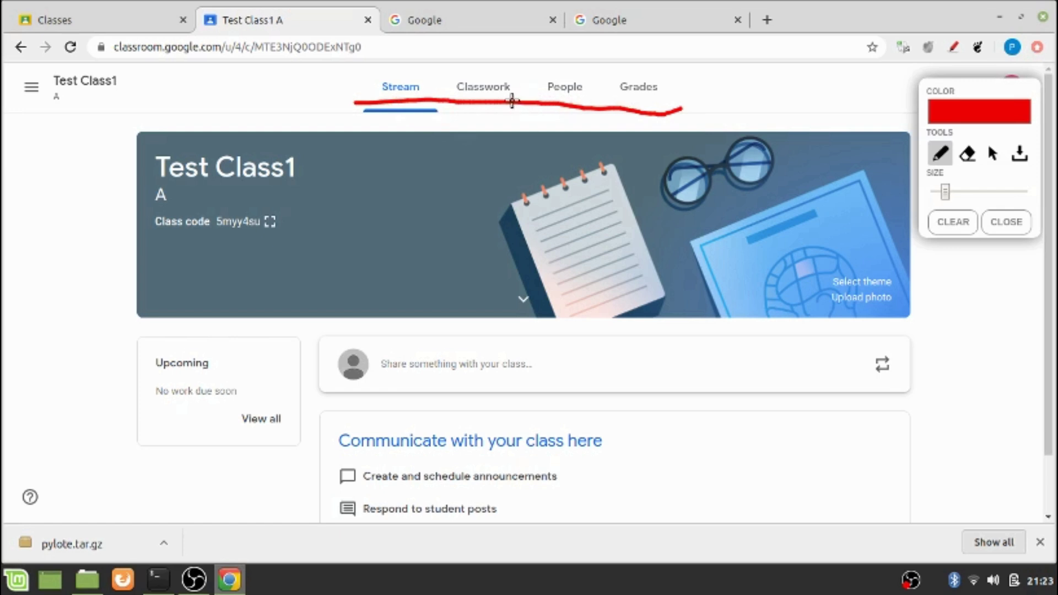
drag(433, 90, 381, 77)
drag(381, 109, 432, 95)
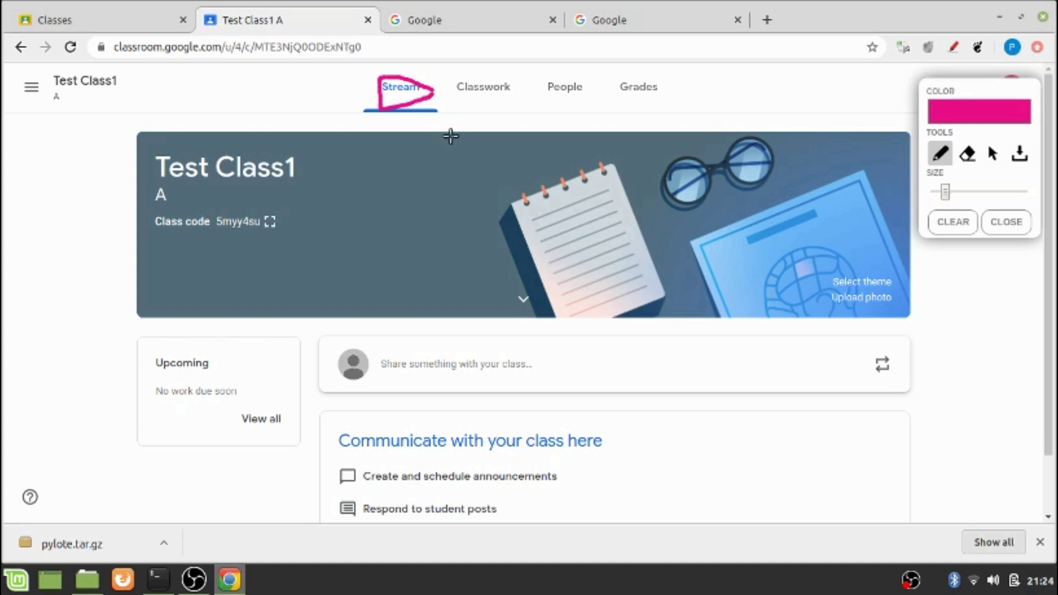
mouse_move(460, 99)
mouse_down()
mouse_move(500, 112)
mouse_move(534, 87)
mouse_move(479, 64)
mouse_move(449, 83)
mouse_move(461, 98)
mouse_up()
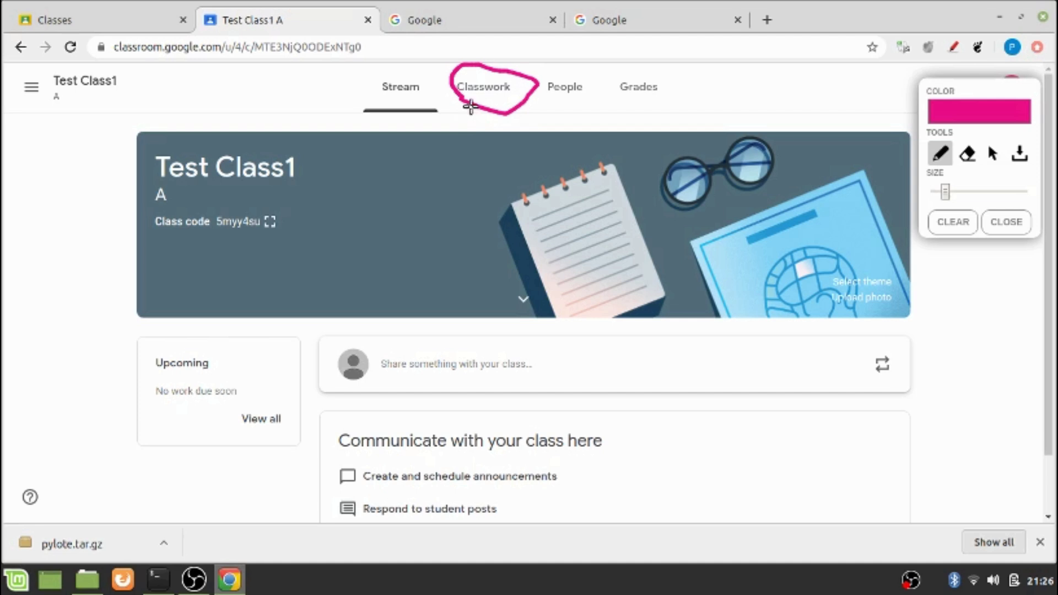
Turn off drawing, go to the Classwork page and open the Create menu
click(992, 154)
click(496, 89)
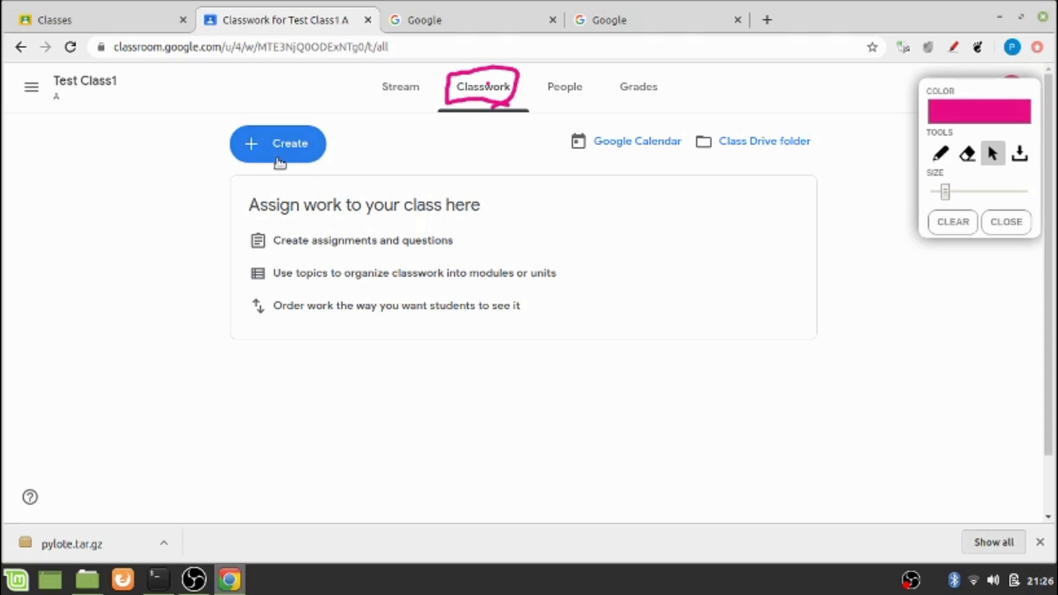
click(280, 161)
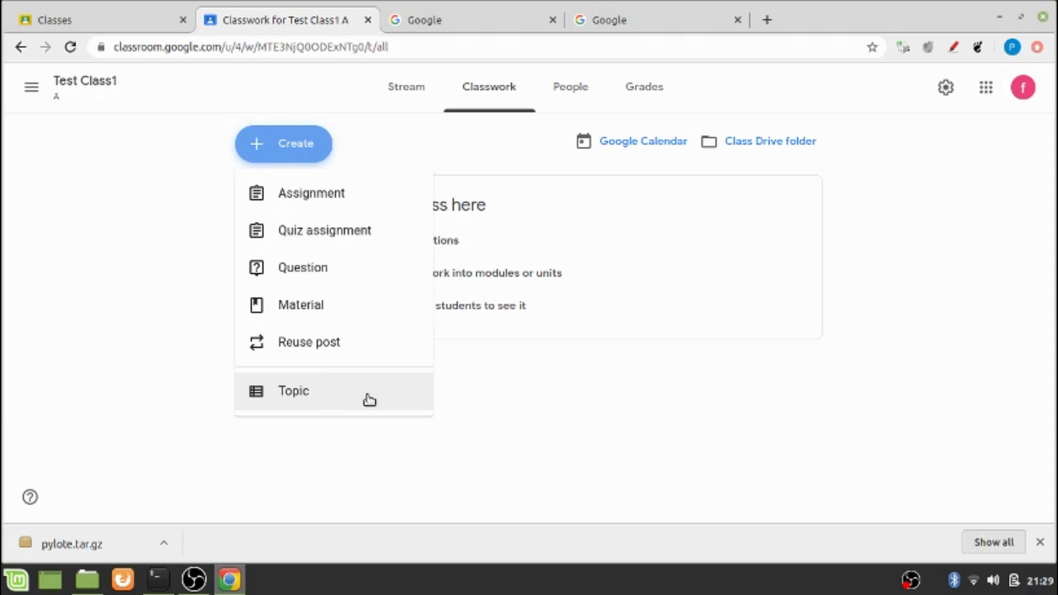
Choose Quiz assignment to start a 100-point quiz draft with a Blank Quiz attached
click(368, 400)
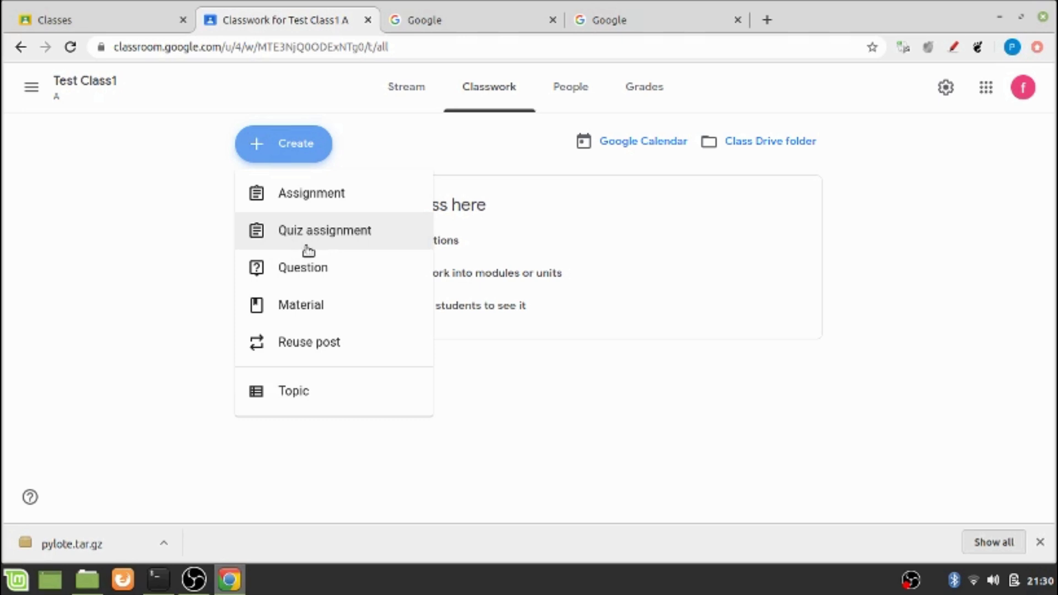
click(306, 246)
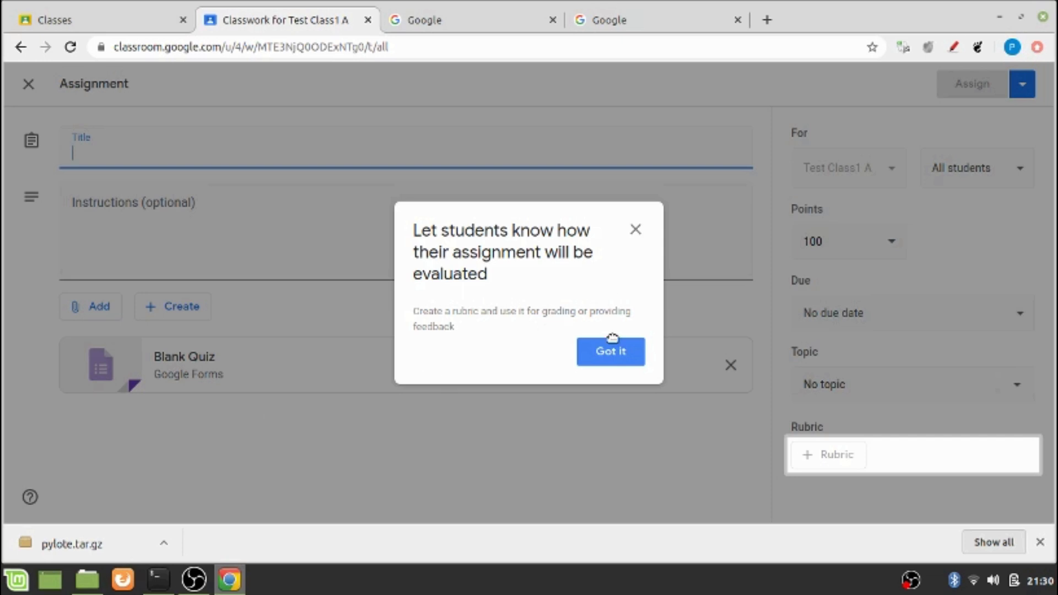
Dismiss the rubric tip and open the Blank Quiz attachment in Google Forms
click(610, 356)
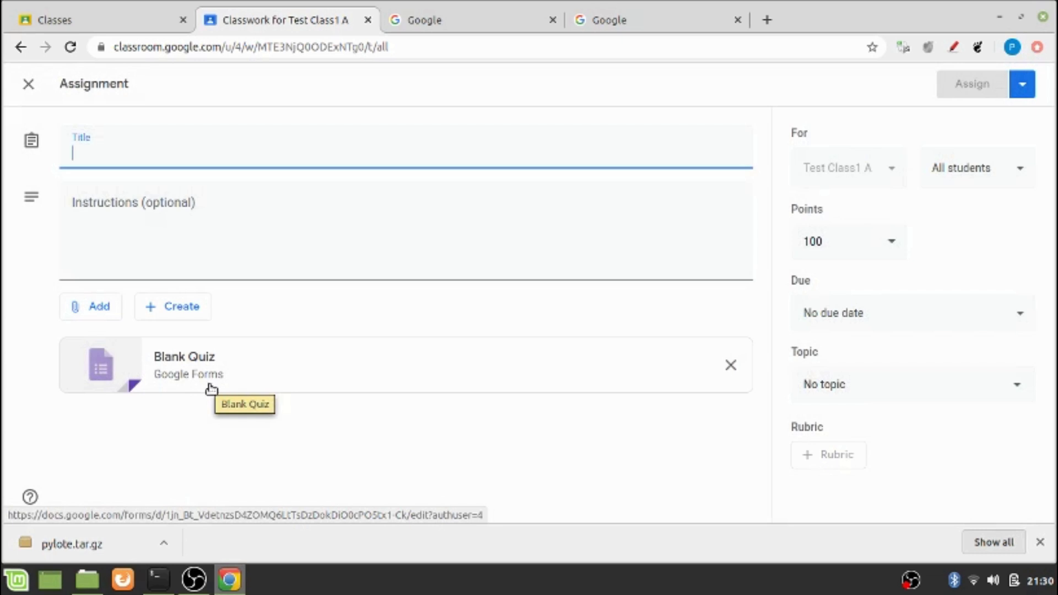
click(209, 387)
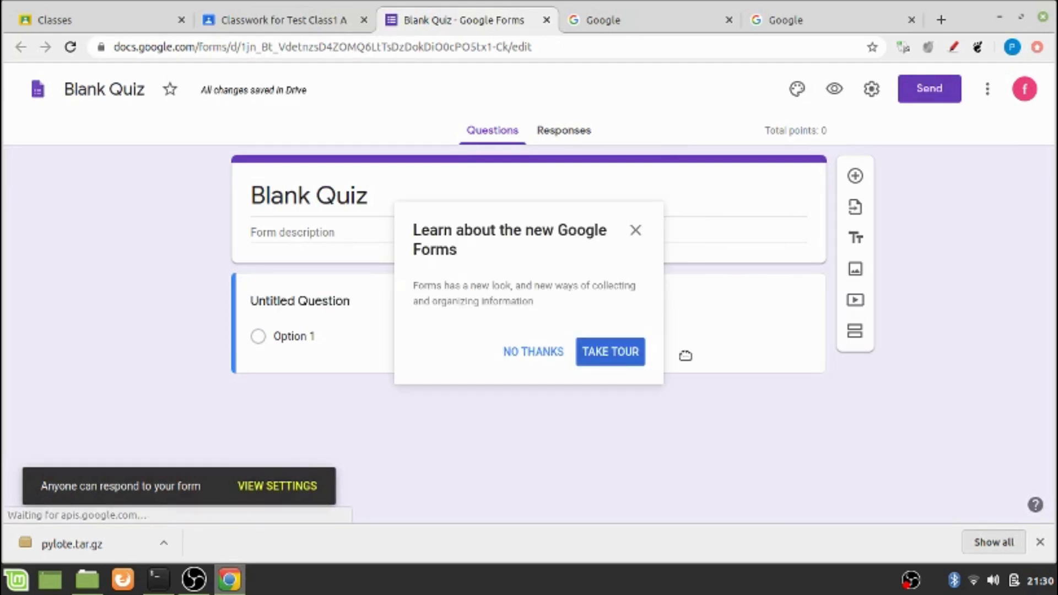
Skip the Forms intro, close the Blank Quiz tab and discard the draft assignment
click(553, 351)
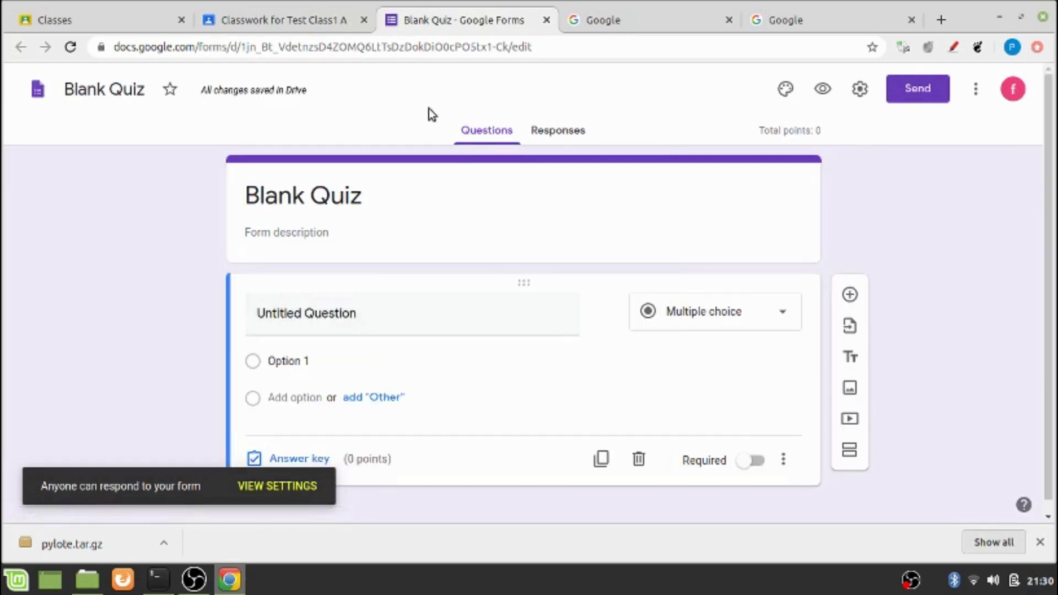
click(545, 20)
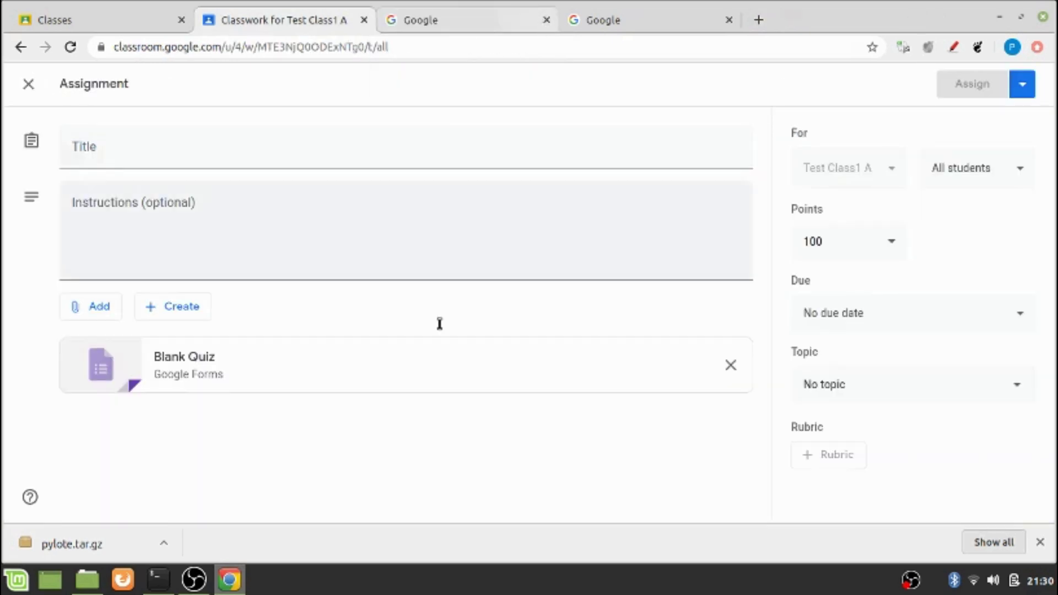
click(28, 85)
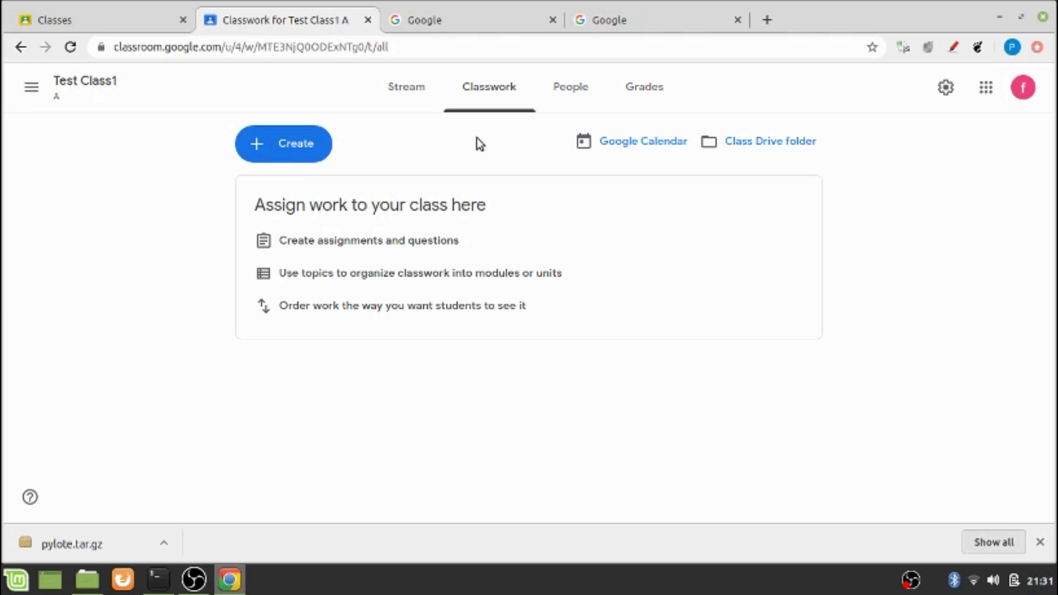
Switch to the People tab, showing one teacher and no students
click(562, 98)
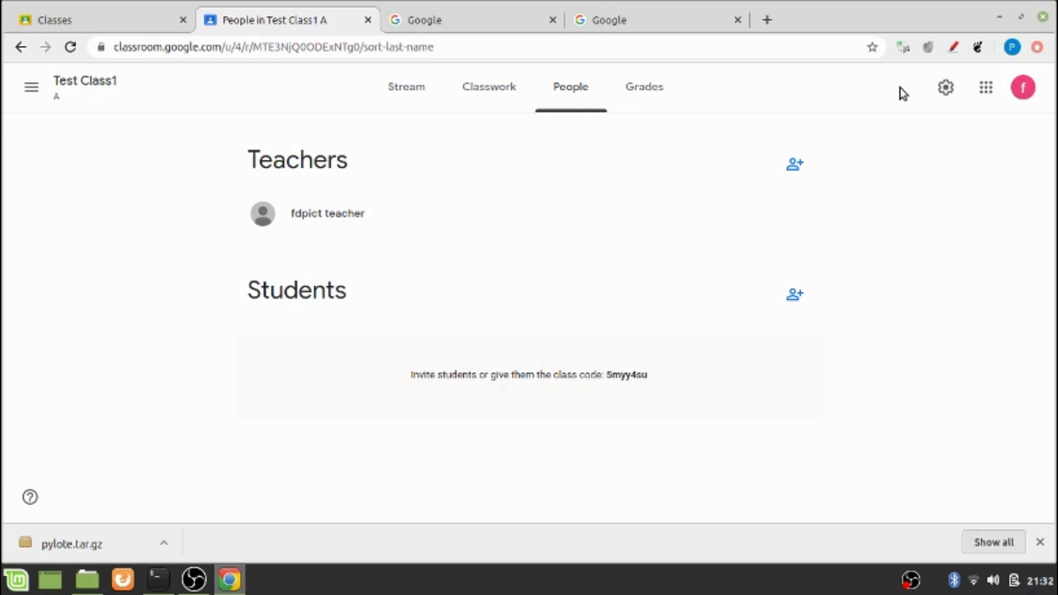
Circle the Invite teachers icon with a red screen annotation, then clear it
click(953, 49)
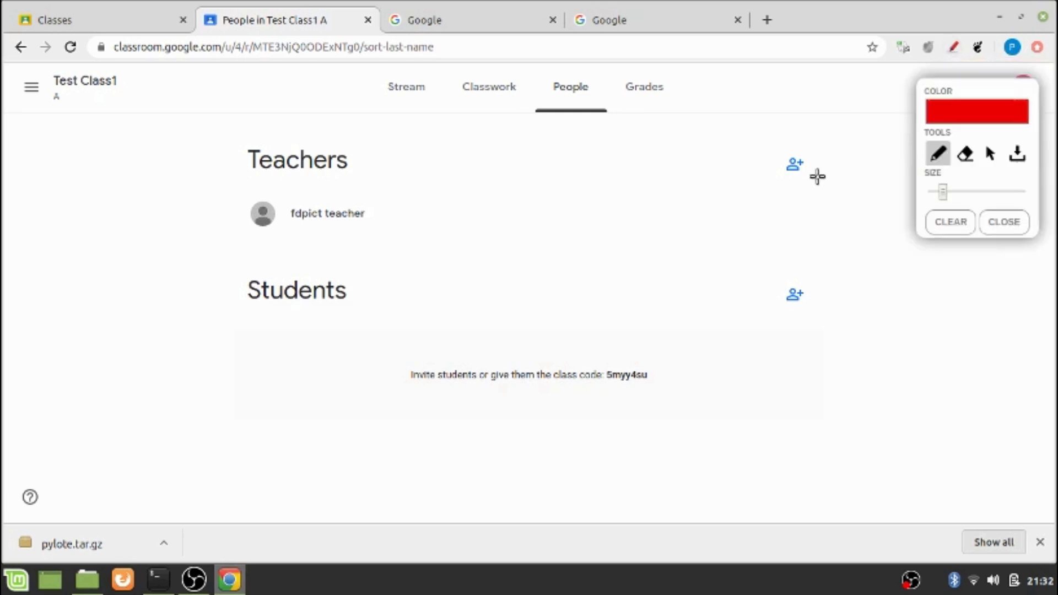
mouse_move(817, 176)
mouse_down()
mouse_move(760, 137)
mouse_move(824, 165)
mouse_move(814, 175)
mouse_up()
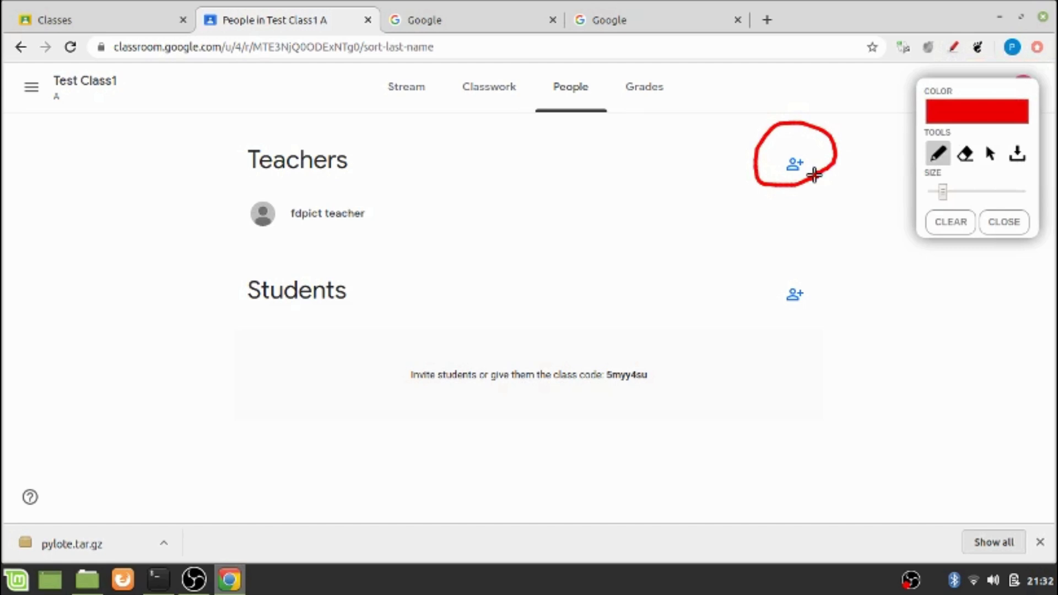
click(984, 219)
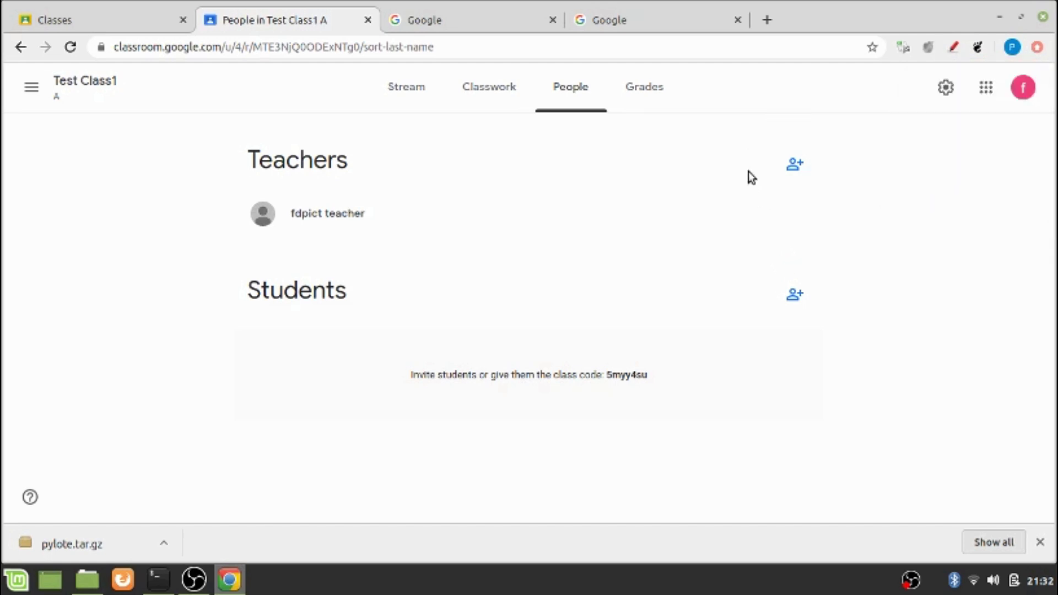
Open and cancel the Invite teachers form, then open the Invite students form
click(795, 179)
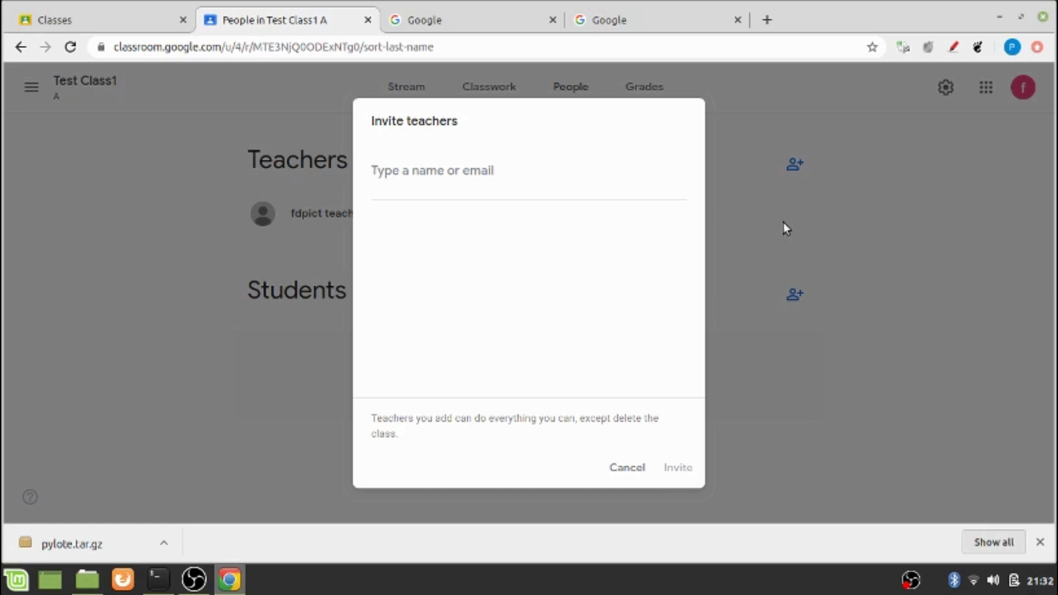
click(640, 469)
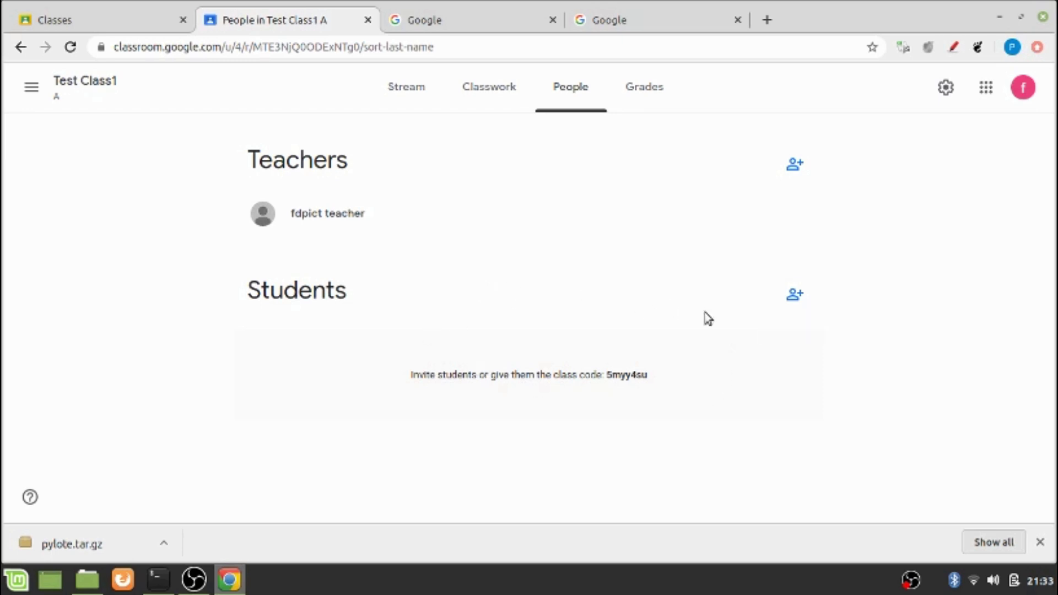
click(795, 299)
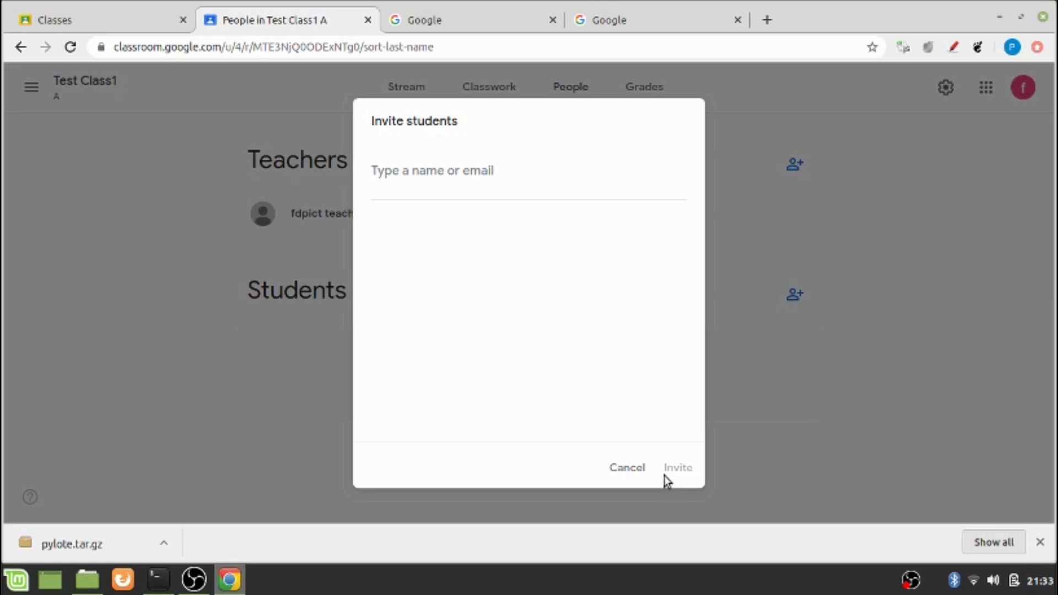
Reopen Invite students, add the student's e-mail address as recipient, and send the invitation
click(640, 473)
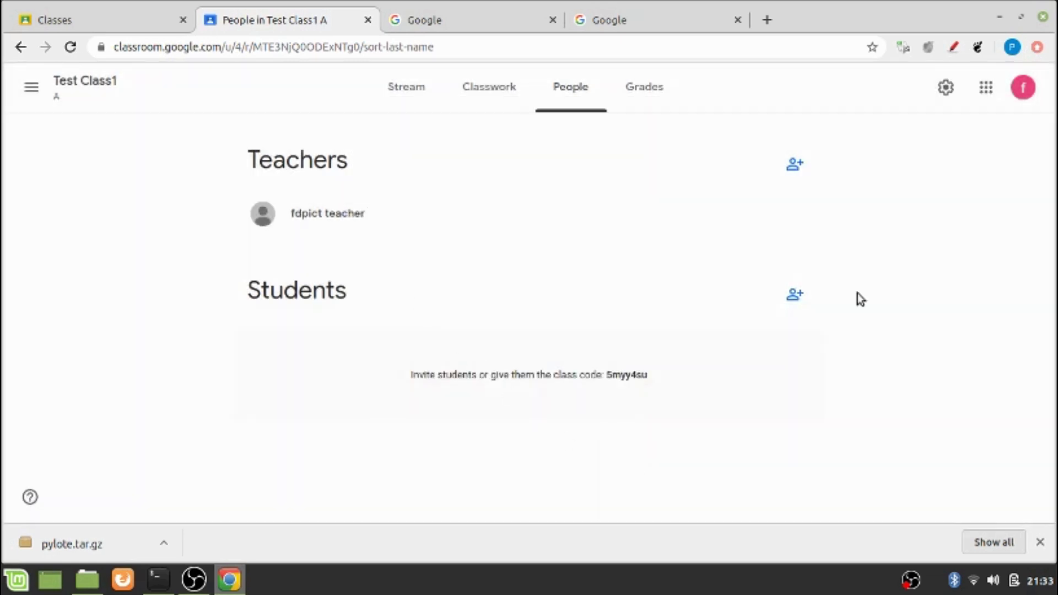
click(791, 294)
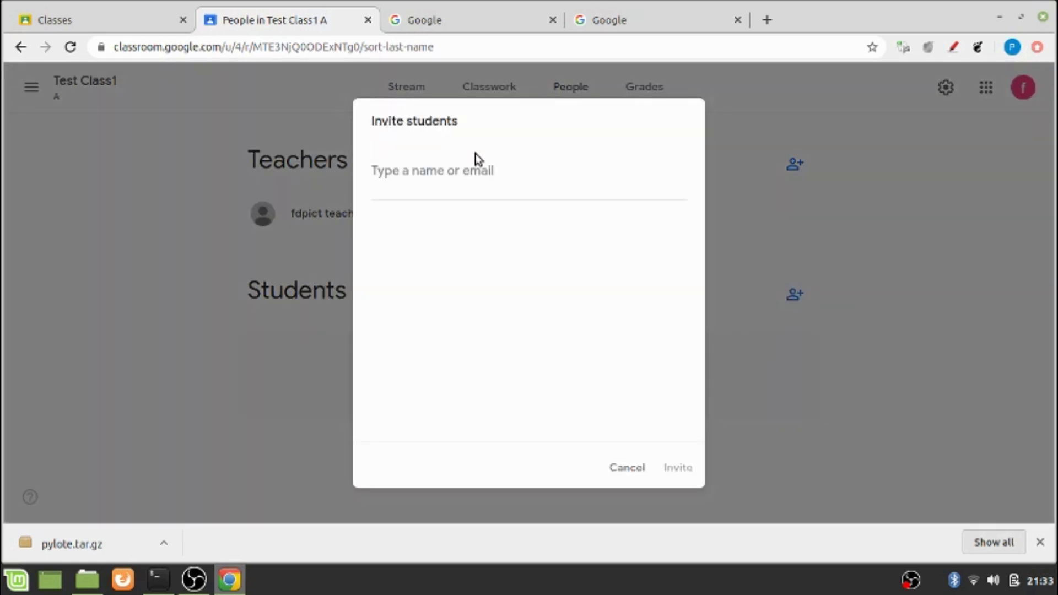
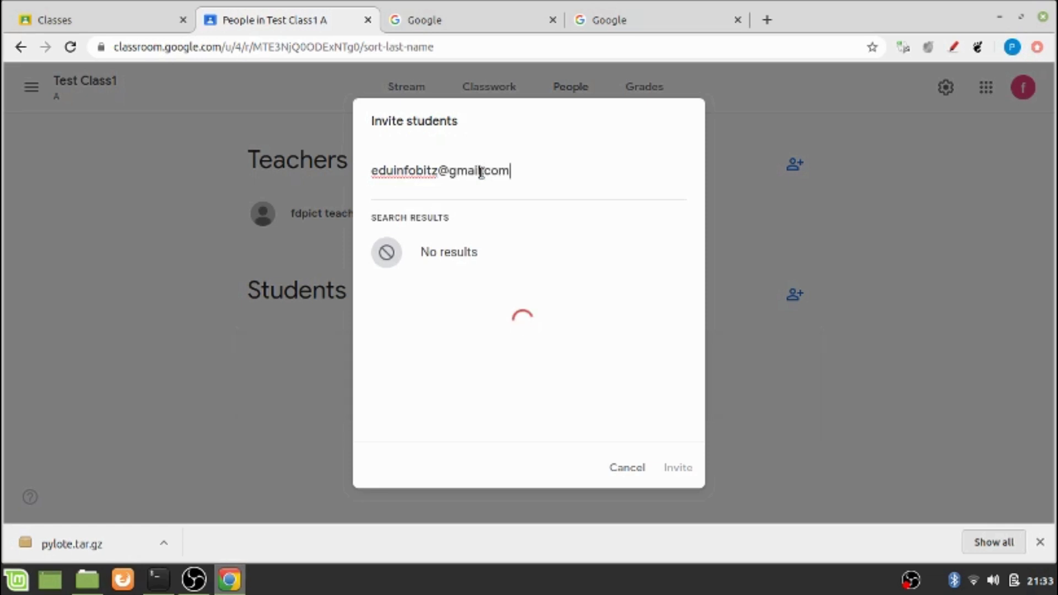
click(476, 249)
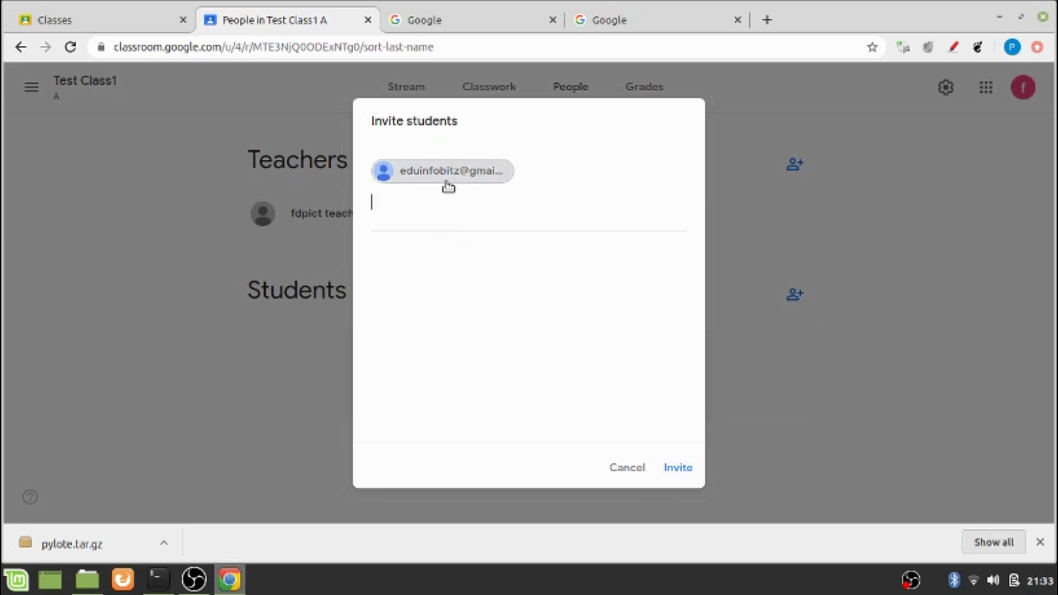
click(671, 469)
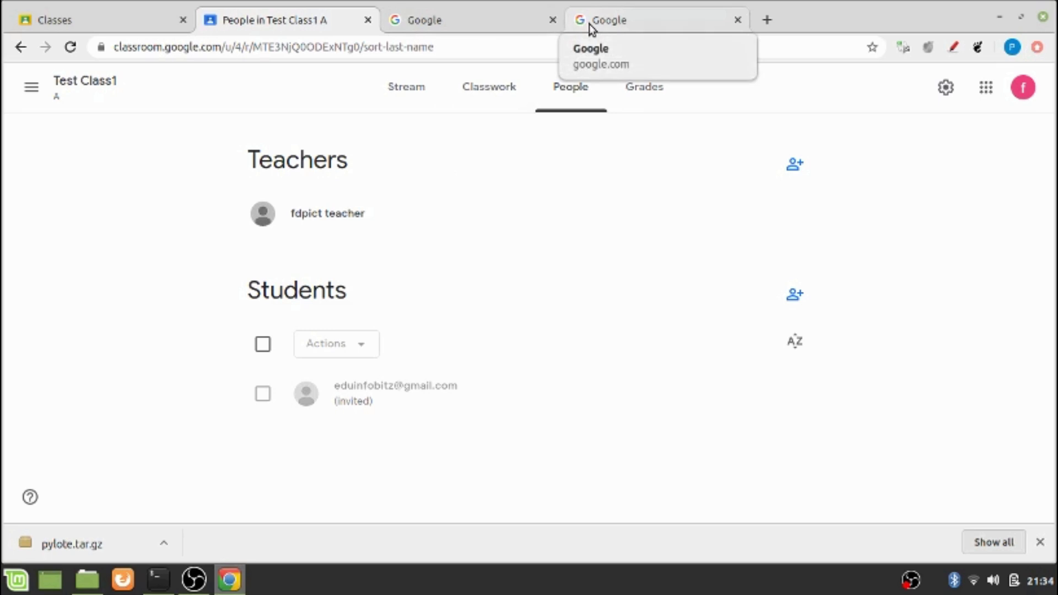
Open Gmail in the spare Google tab alongside the class People page
click(604, 22)
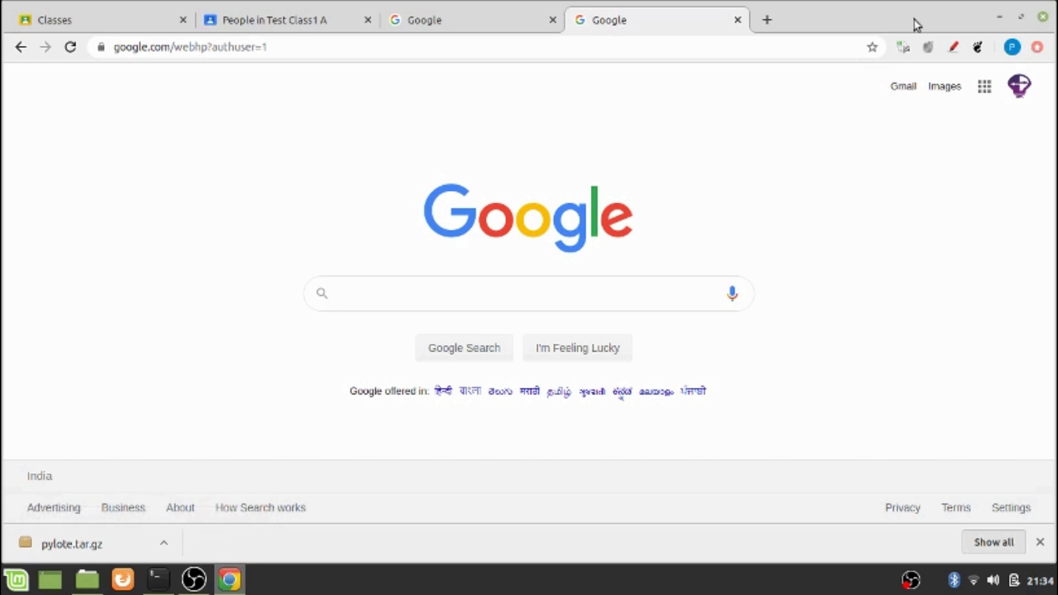
click(894, 91)
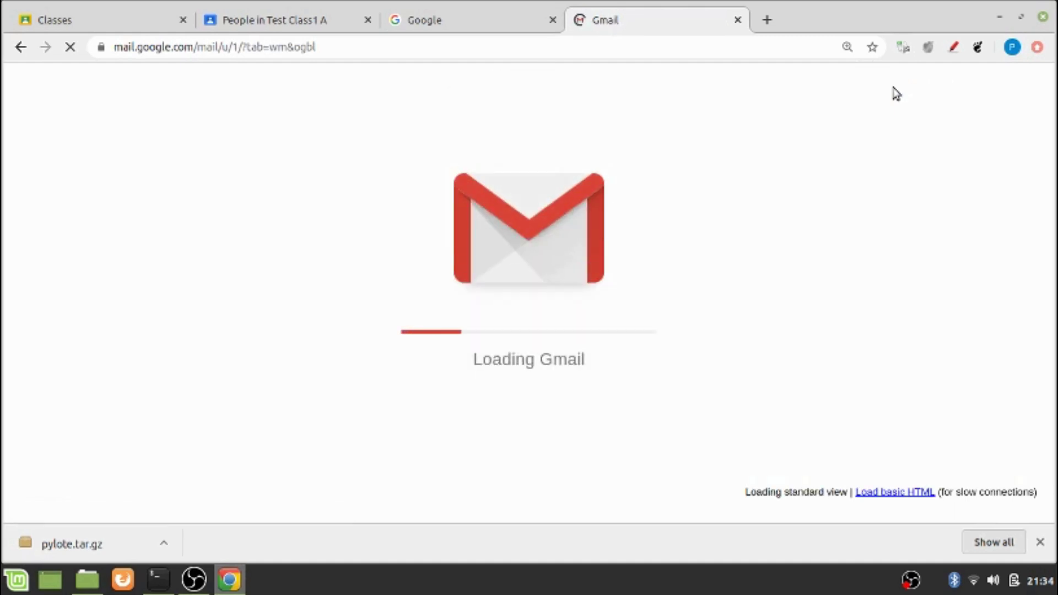
key(ctrl+Page_Up)
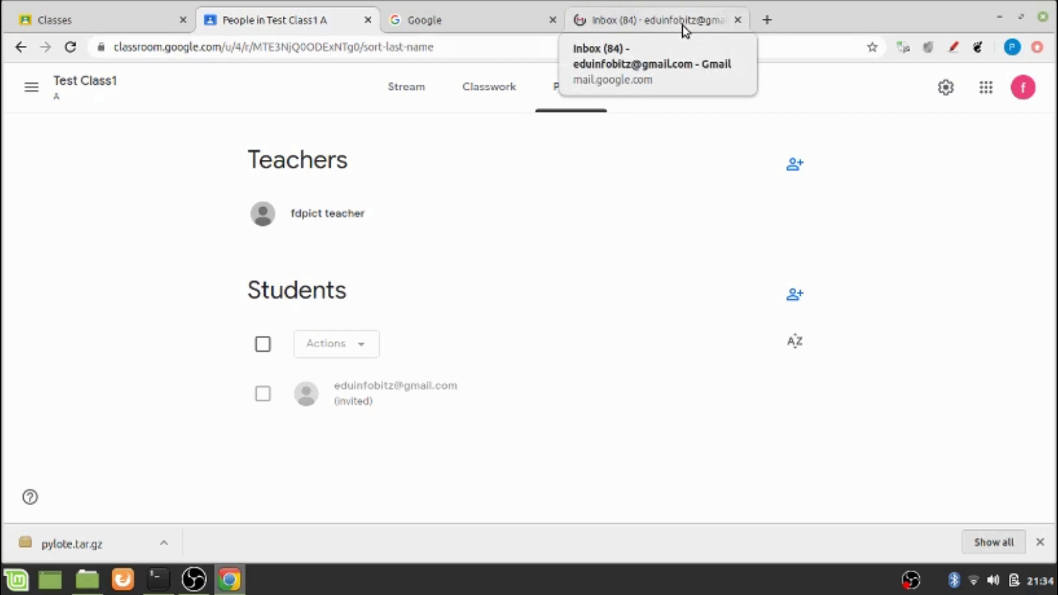
click(683, 27)
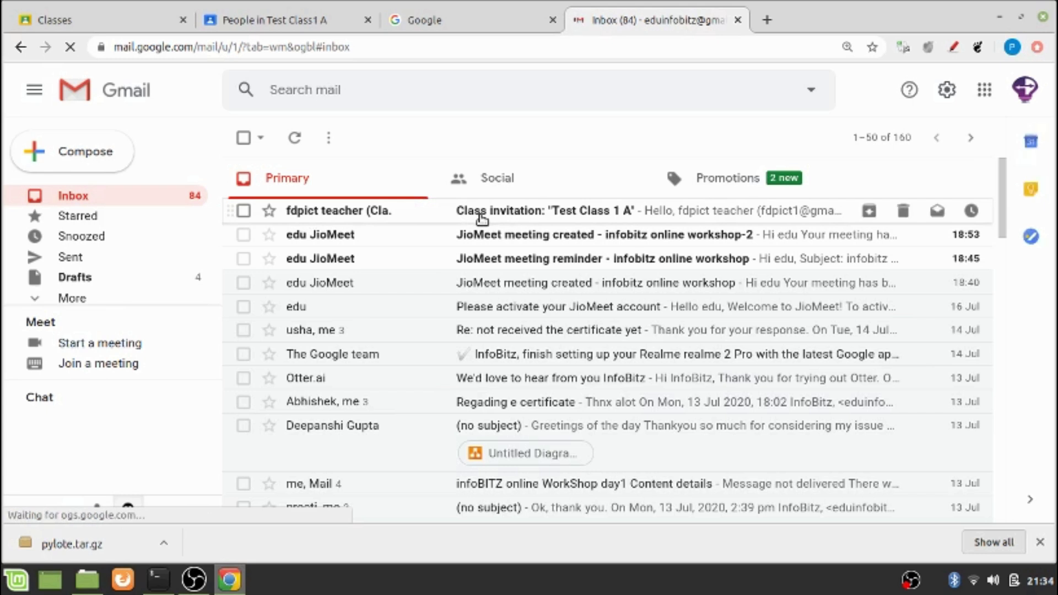
Open the Test Class1 invitation email and accept it with Join
click(481, 218)
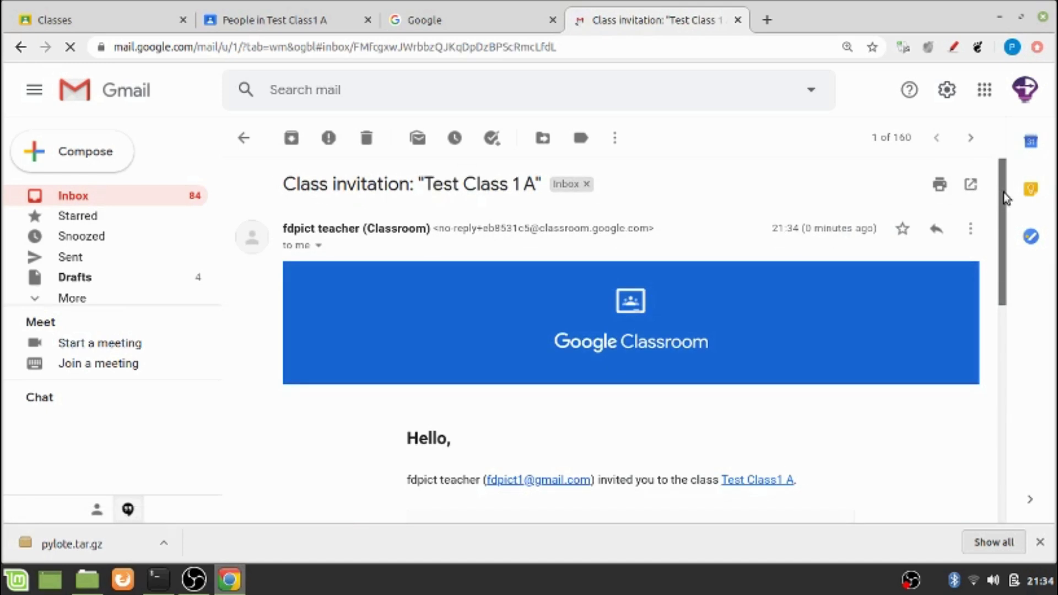
scroll(1006, 201, down, 2)
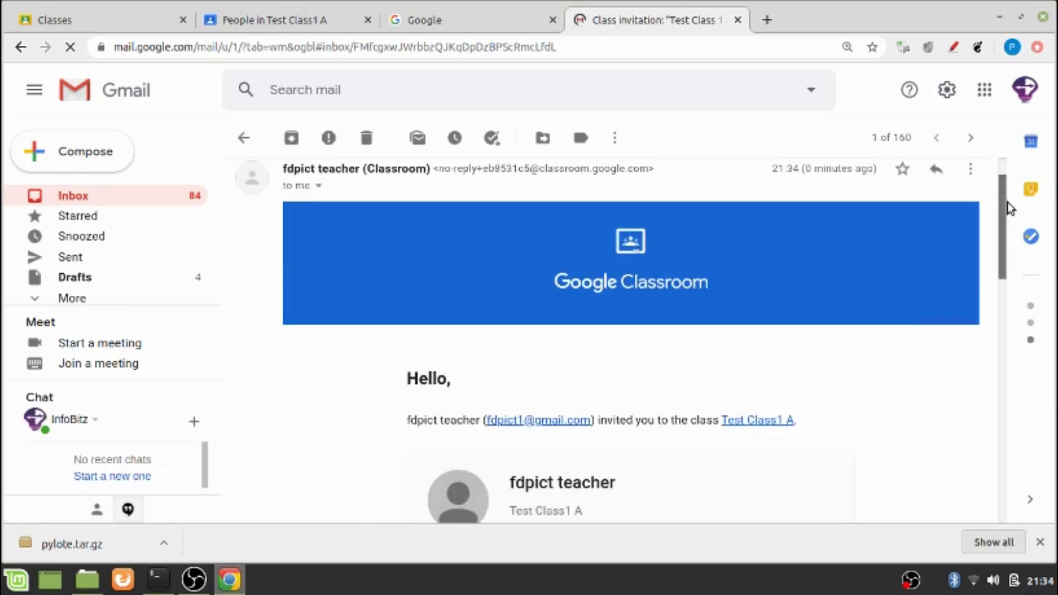
scroll(1012, 236, down, 4)
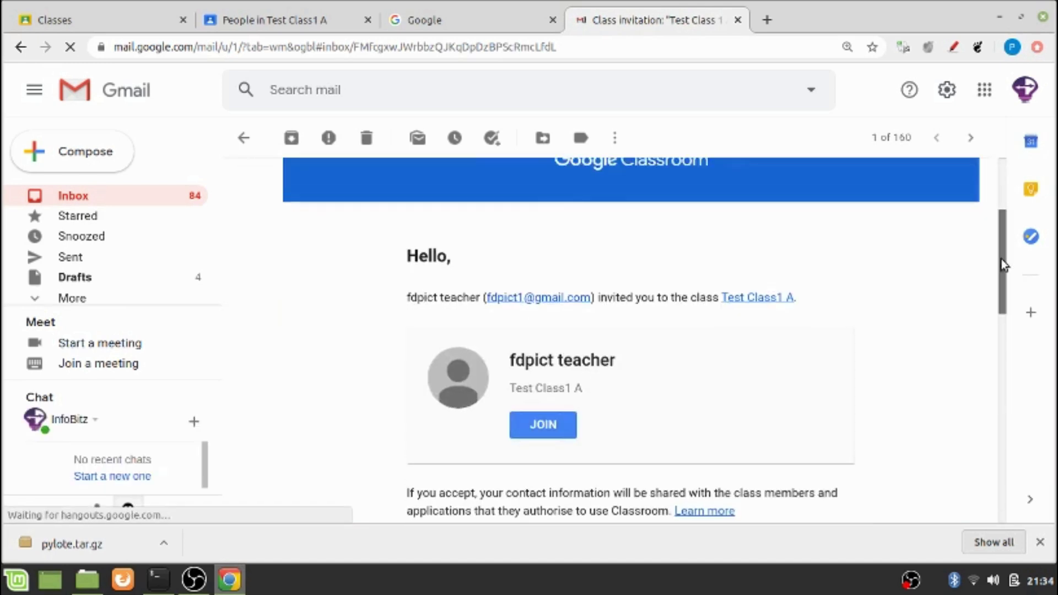
scroll(1000, 259, down, 5)
scroll(1010, 286, up, 3)
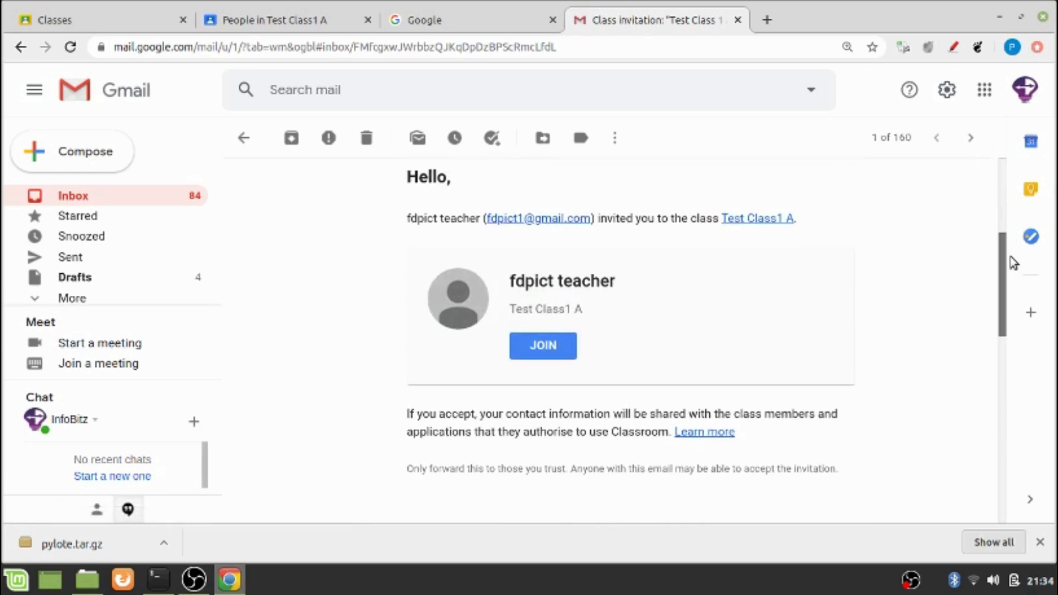
click(551, 353)
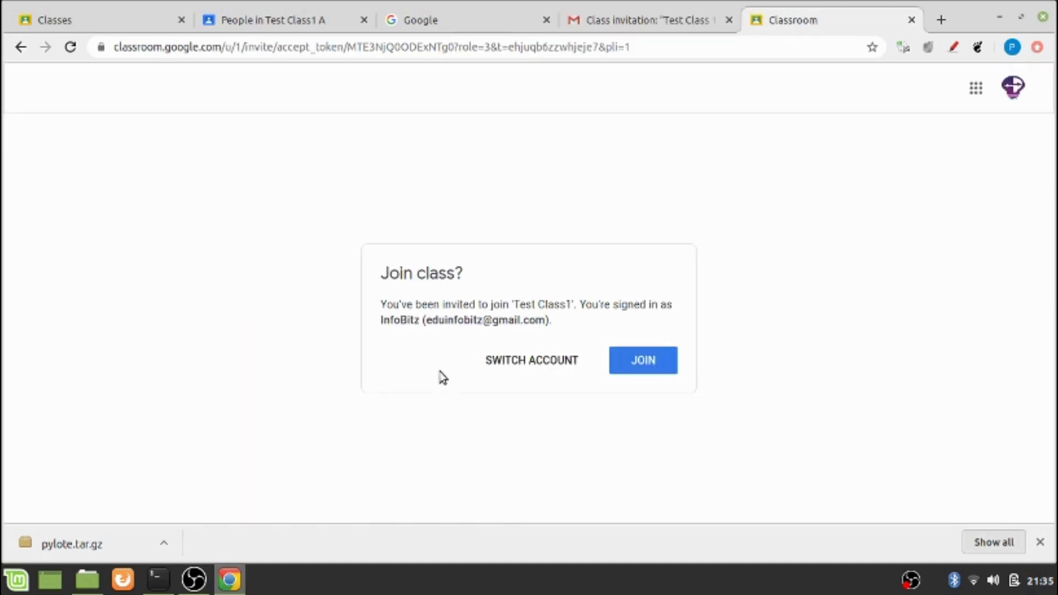
Join Test Class1 as the student, check its People list, then return to the teacher's tab
click(644, 368)
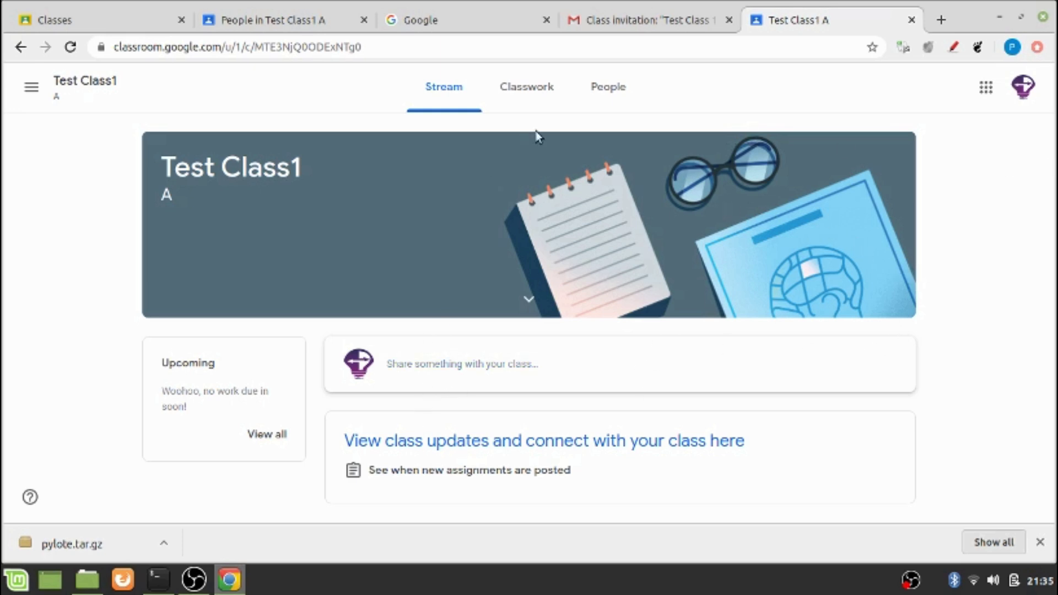
click(605, 92)
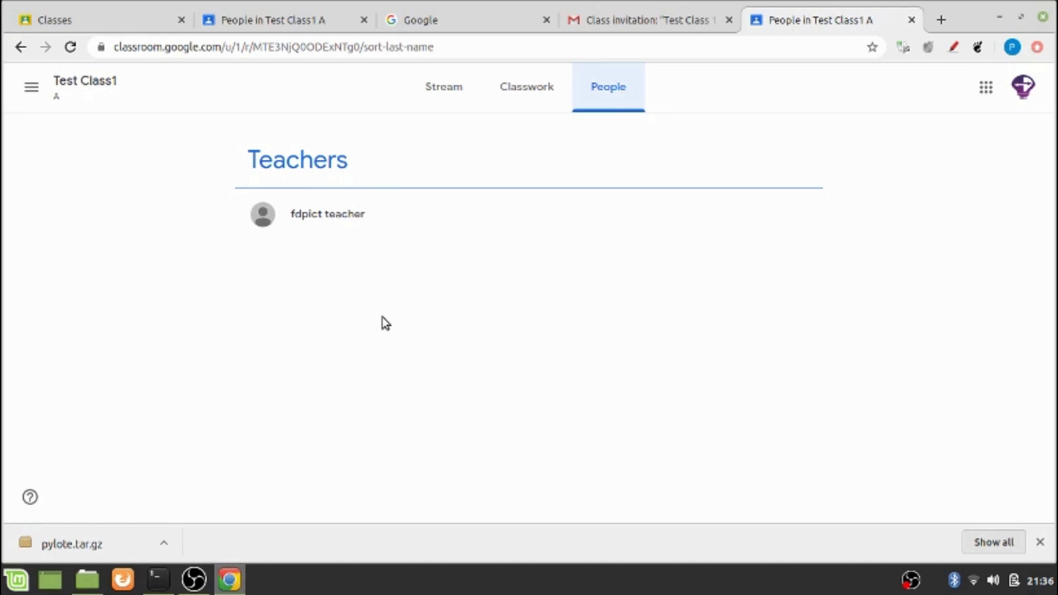
click(314, 27)
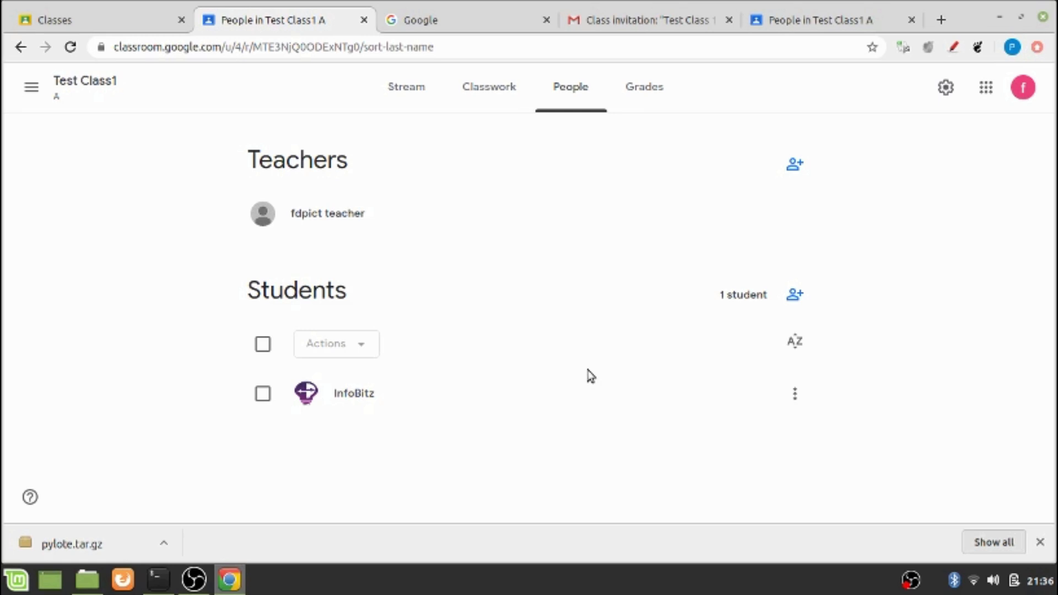
Return to Test Class1's Stream and select the class code on its banner
click(407, 102)
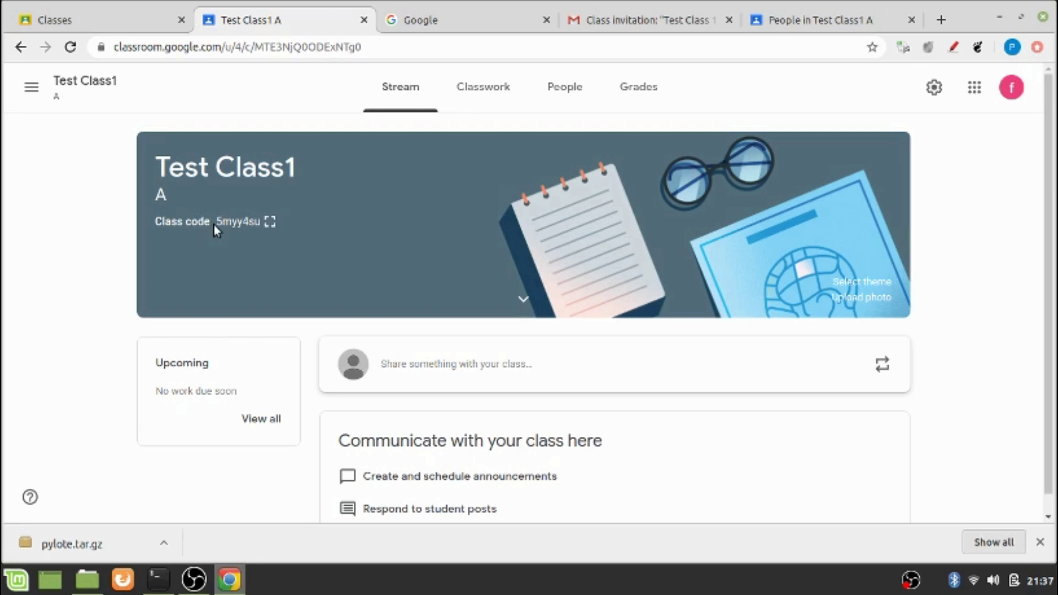
drag(220, 217, 270, 219)
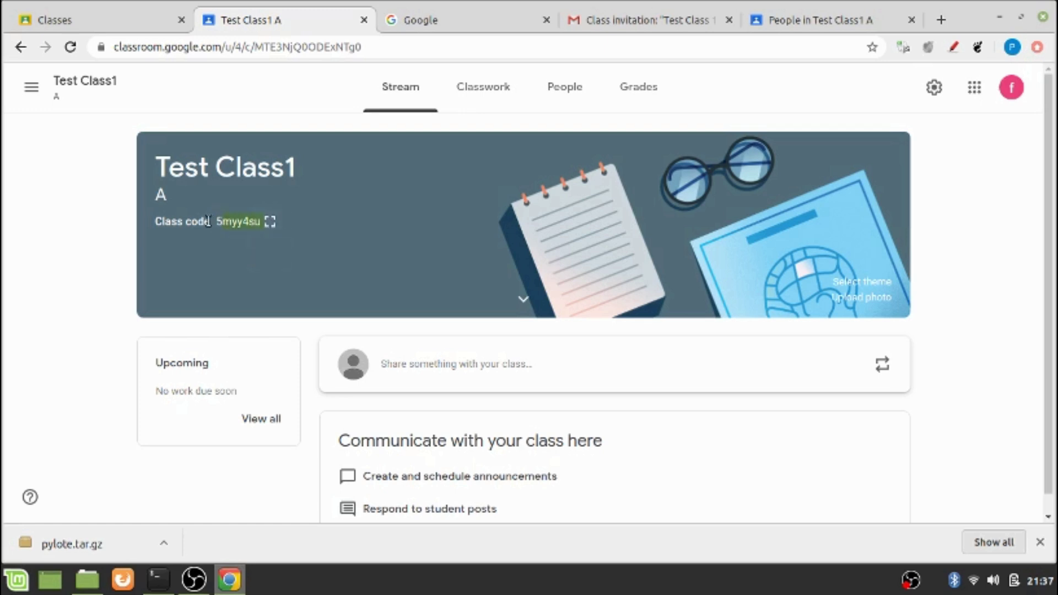
drag(223, 220, 233, 218)
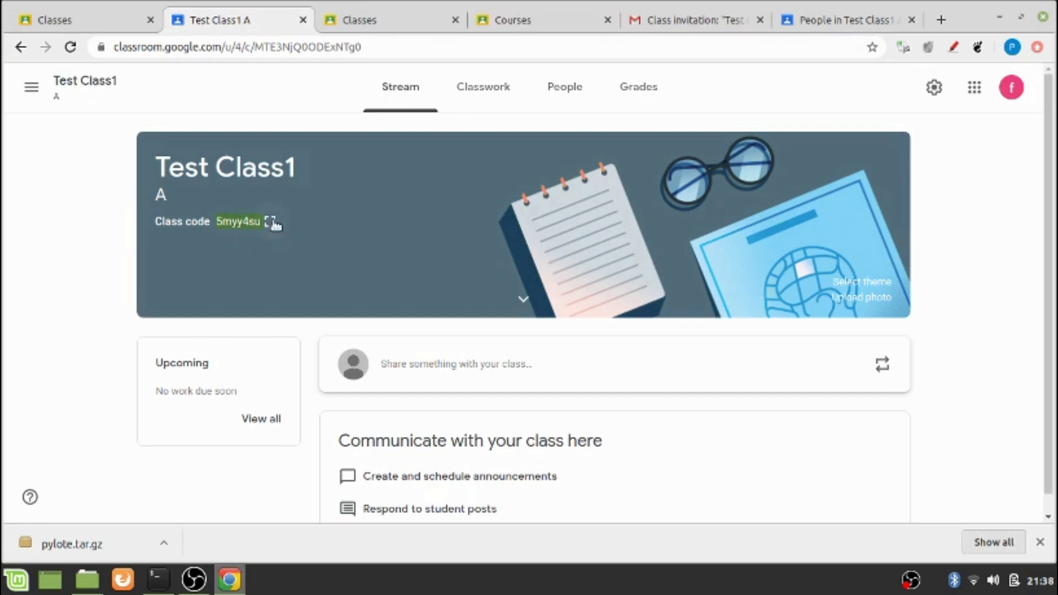
From the second account, join Test Class1 with the pasted class code, then return to the teacher's tab
click(510, 23)
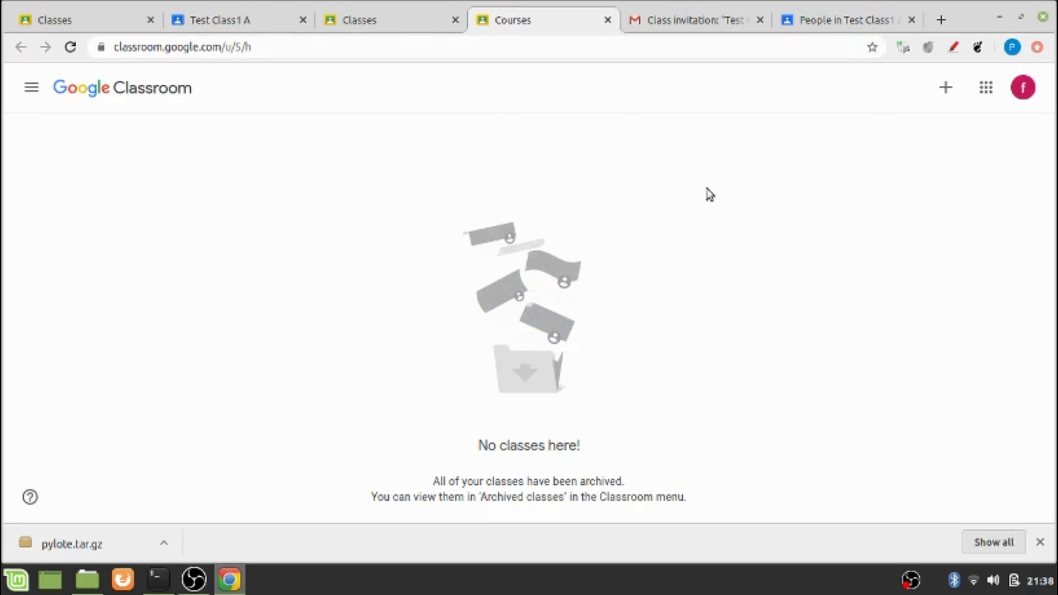
click(944, 88)
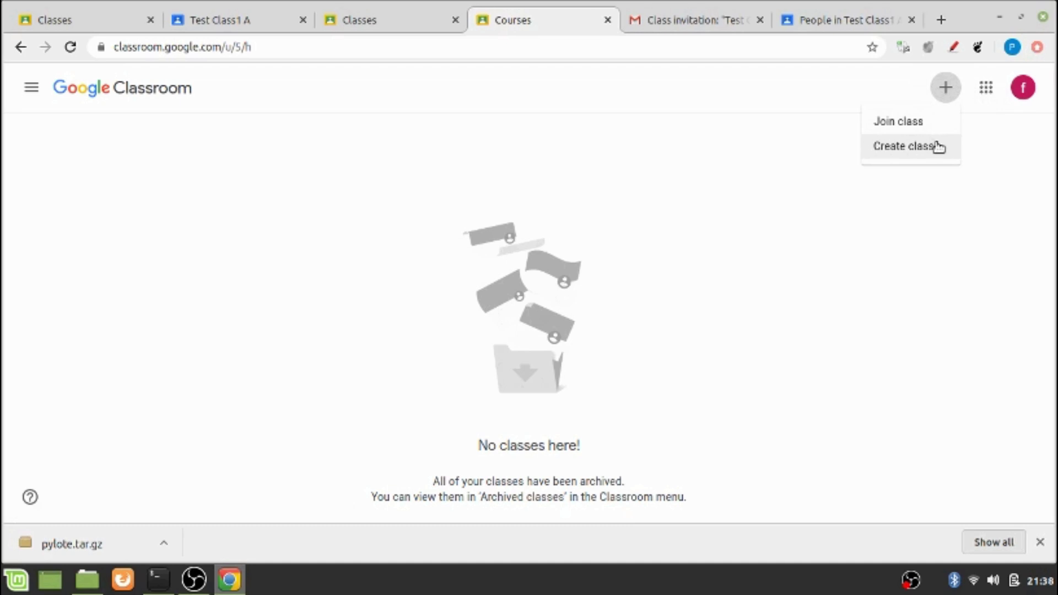
click(904, 126)
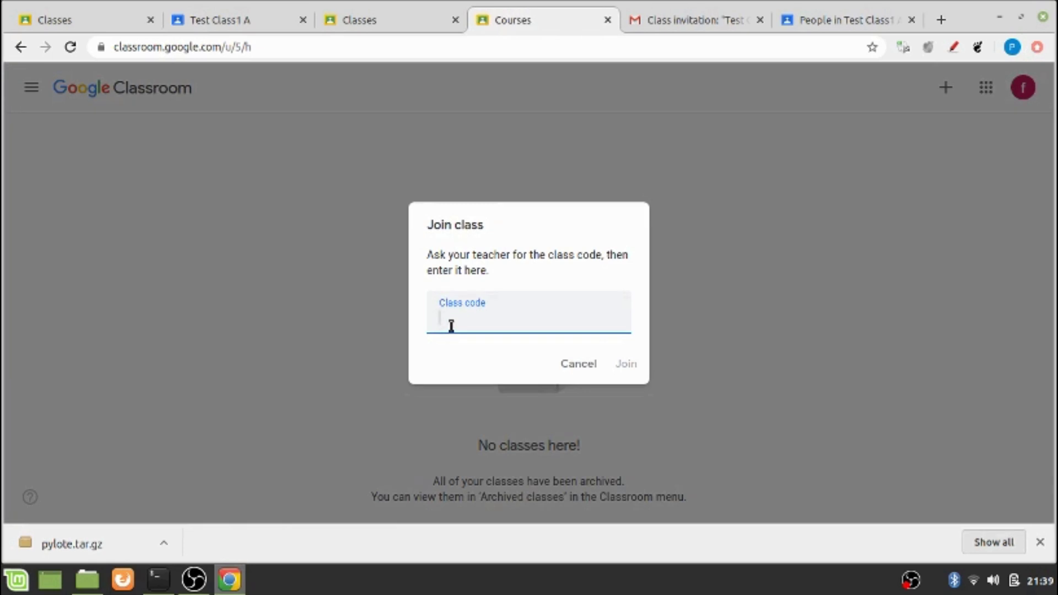
click(625, 365)
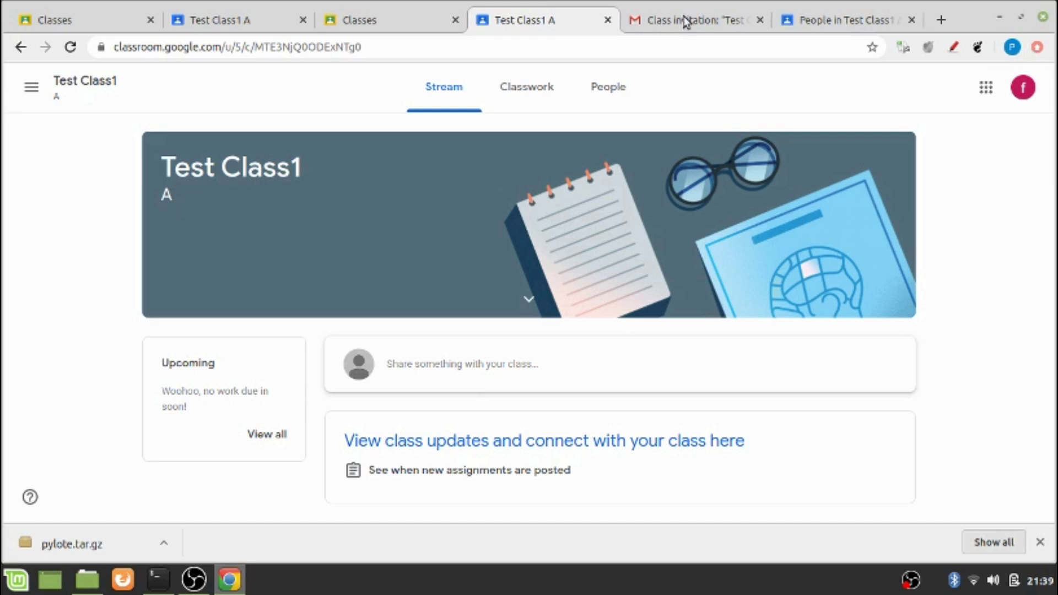
click(230, 28)
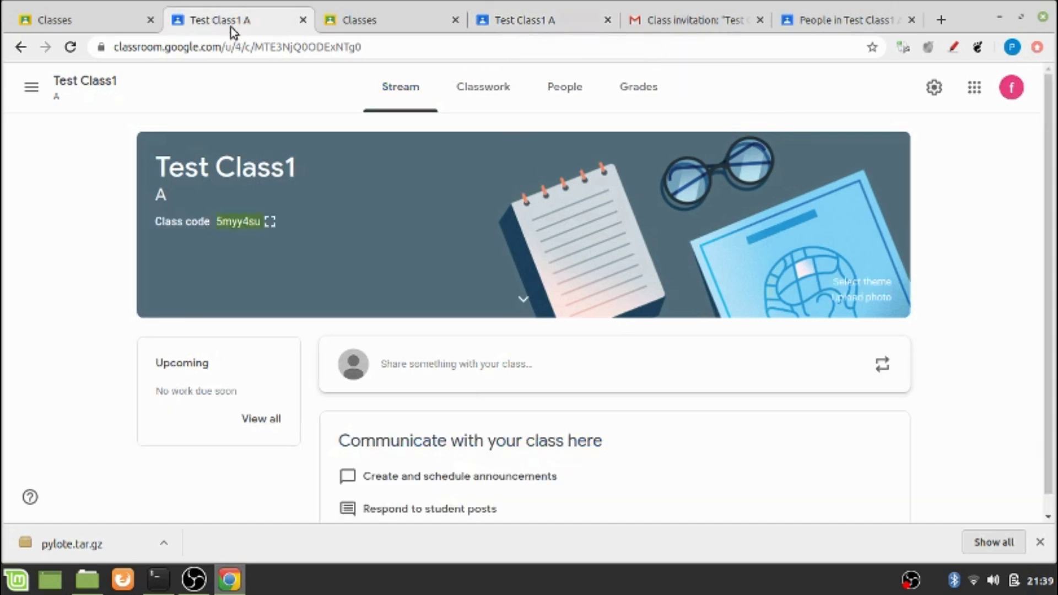
click(559, 94)
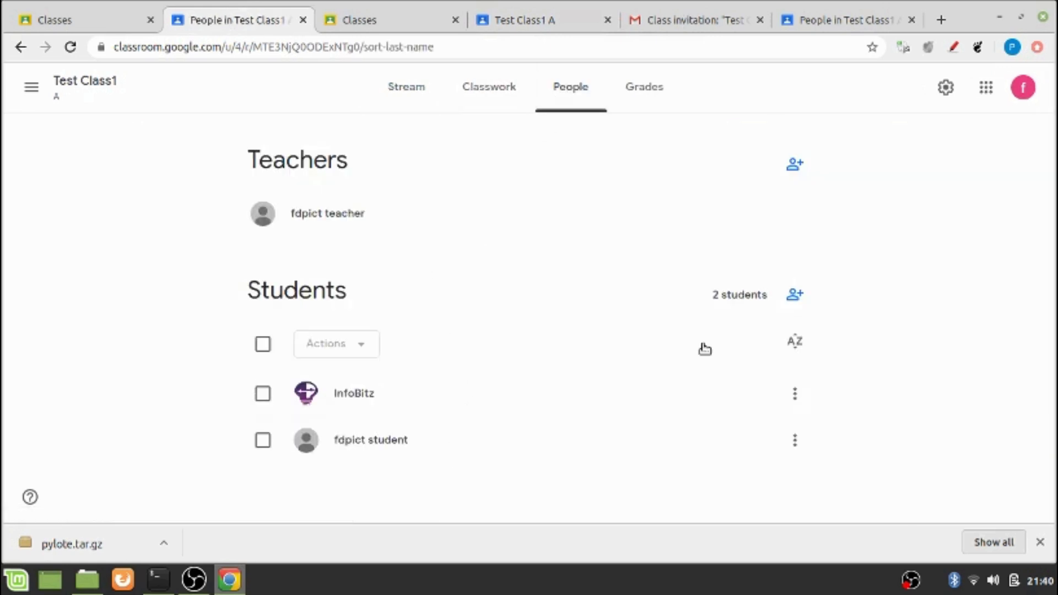
drag(1053, 297, 682, 456)
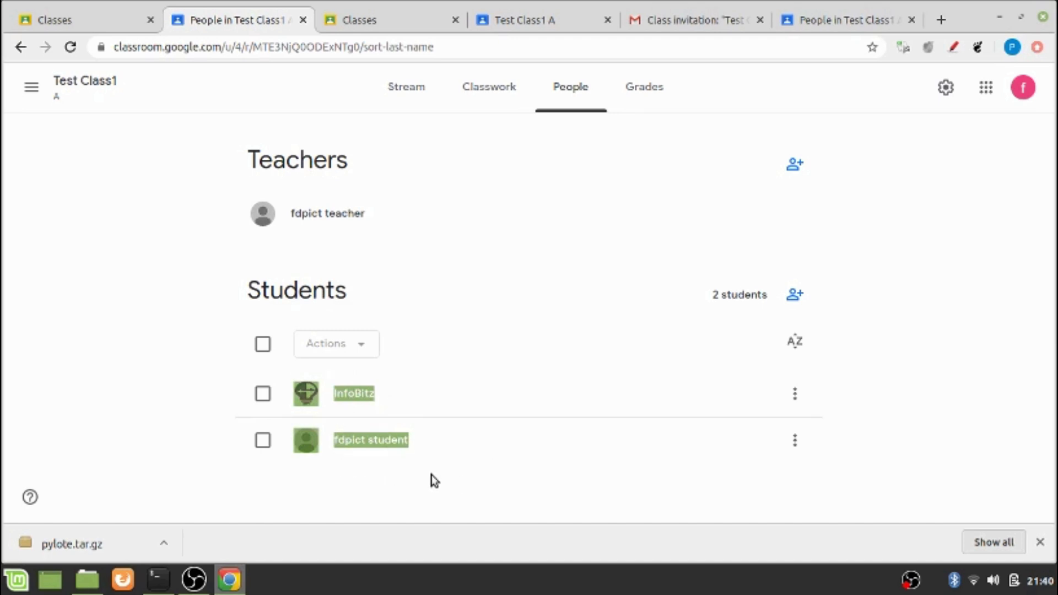
click(279, 505)
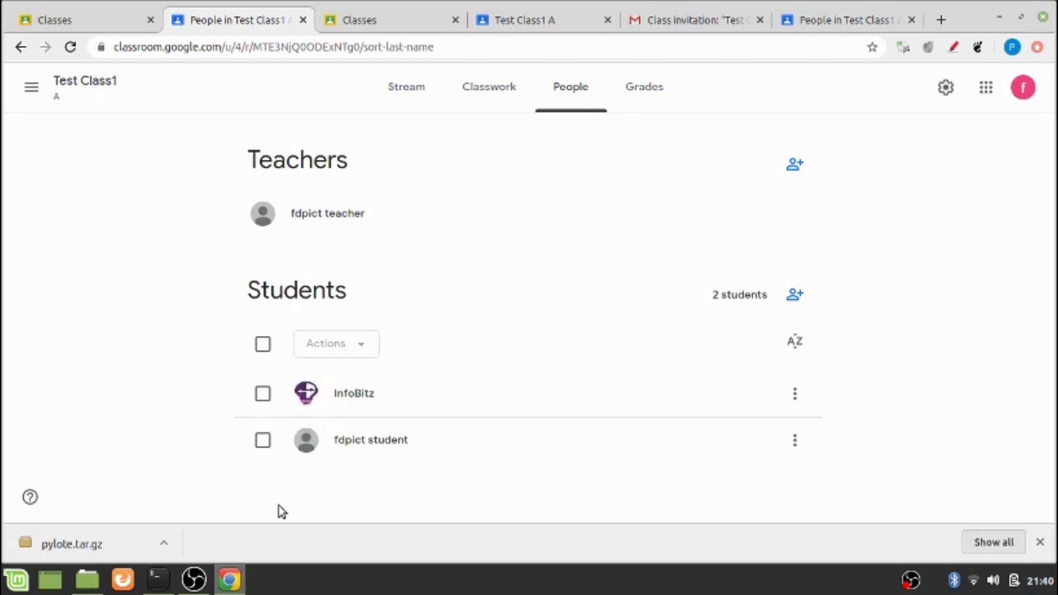
click(261, 444)
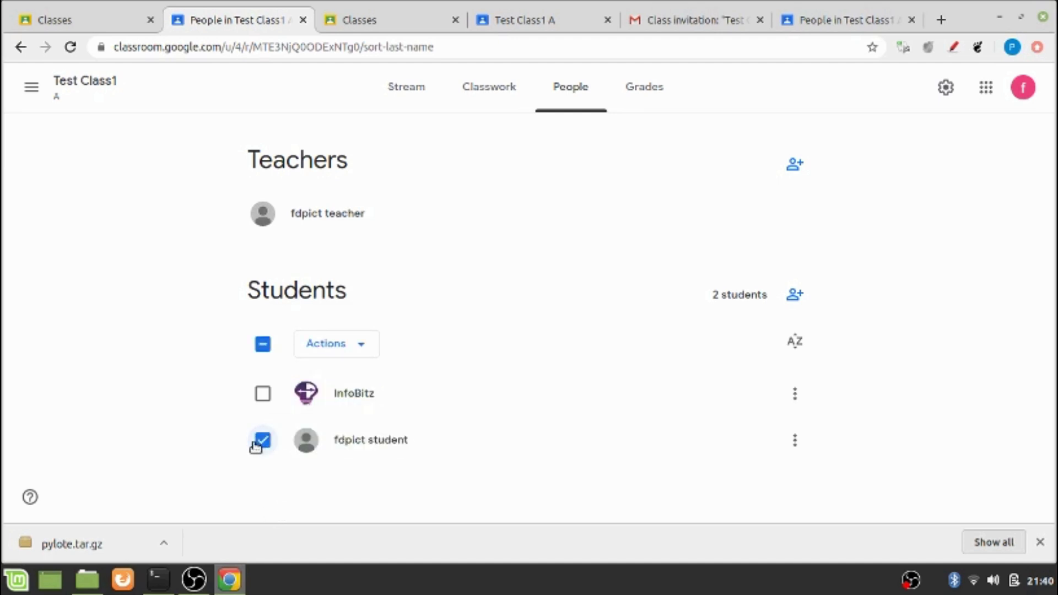
click(364, 347)
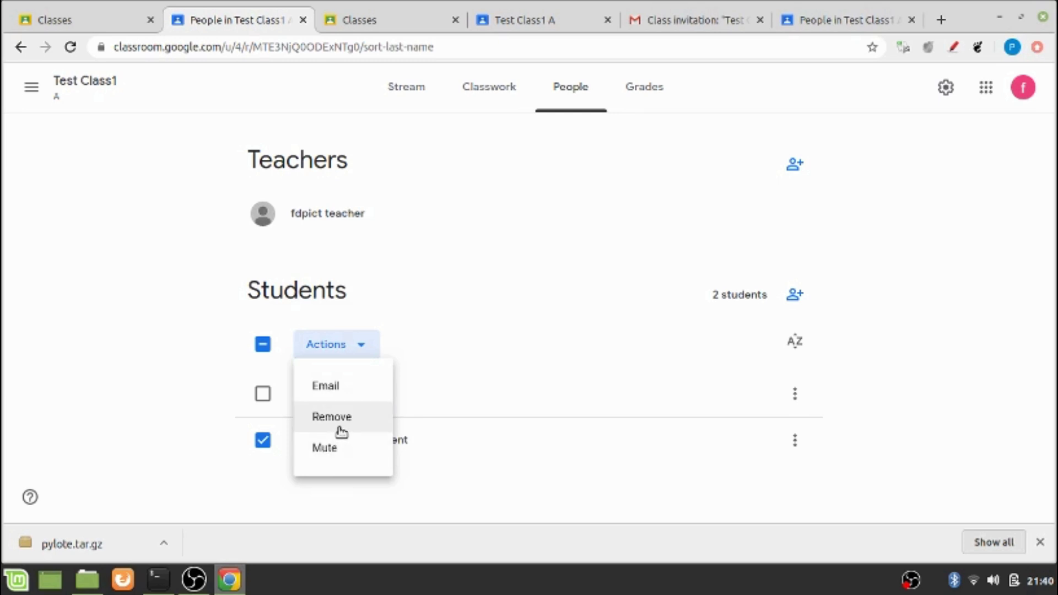
click(160, 92)
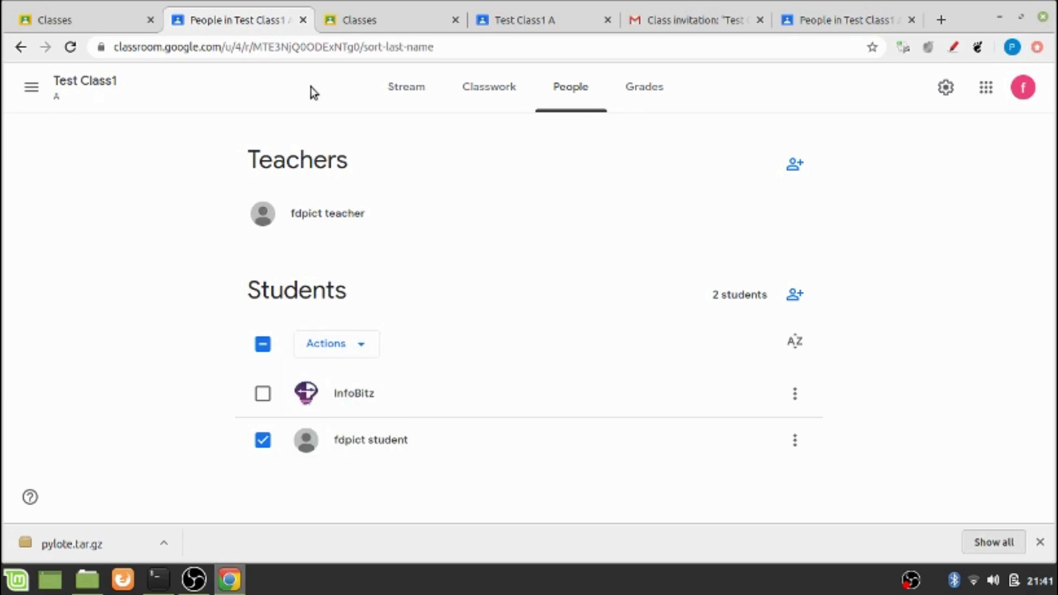
click(405, 88)
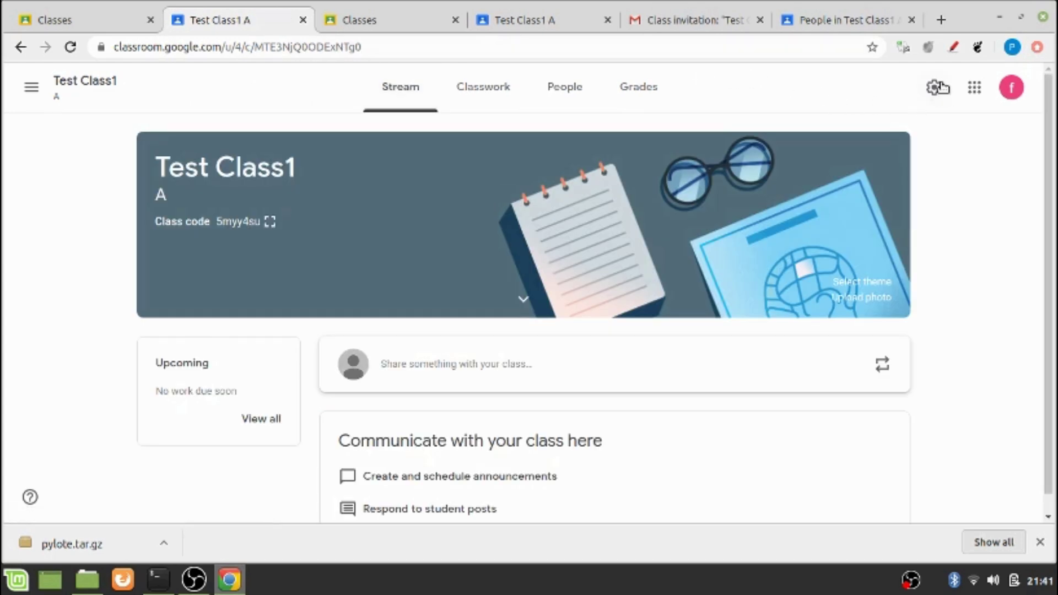
Highlight the settings gear with an annotation and open Test Class1's Class settings
drag(939, 70, 943, 105)
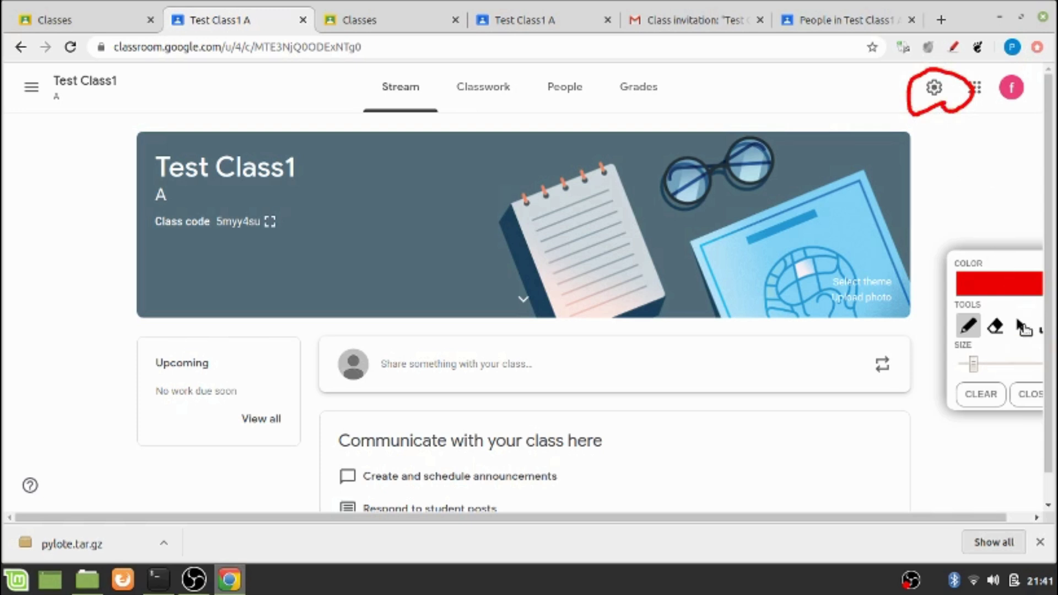
click(1019, 326)
click(931, 88)
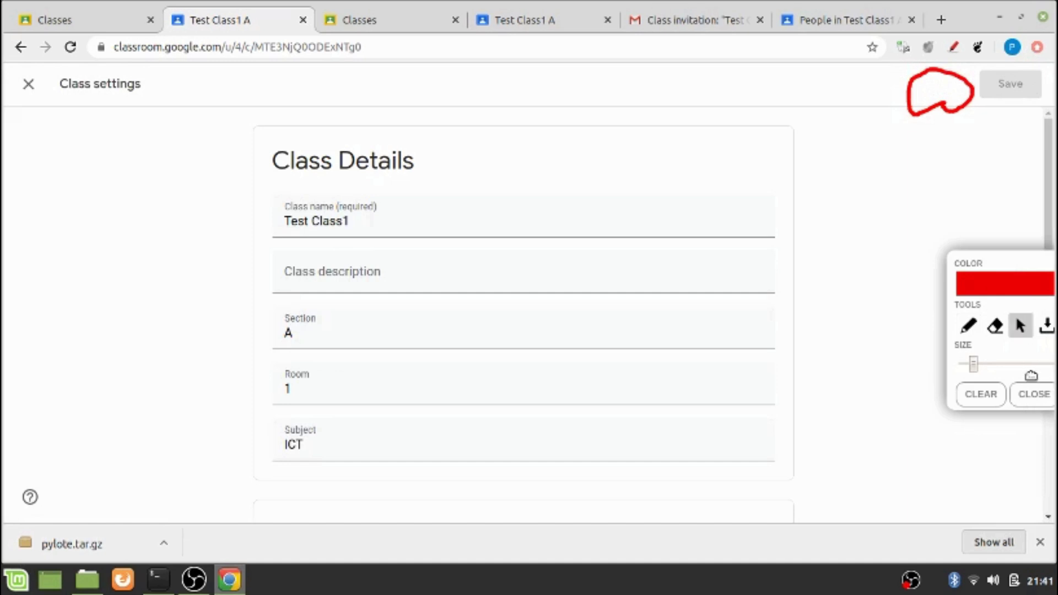
click(1034, 395)
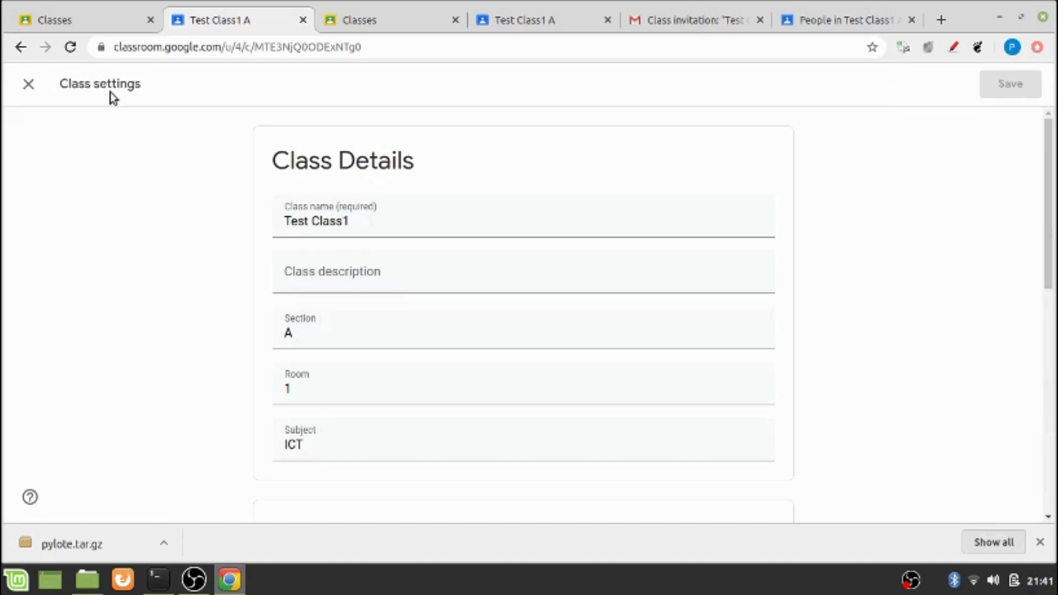
Scroll down to the General section and view the class code options
drag(1048, 226, 1030, 240)
scroll(1030, 241, down, 5)
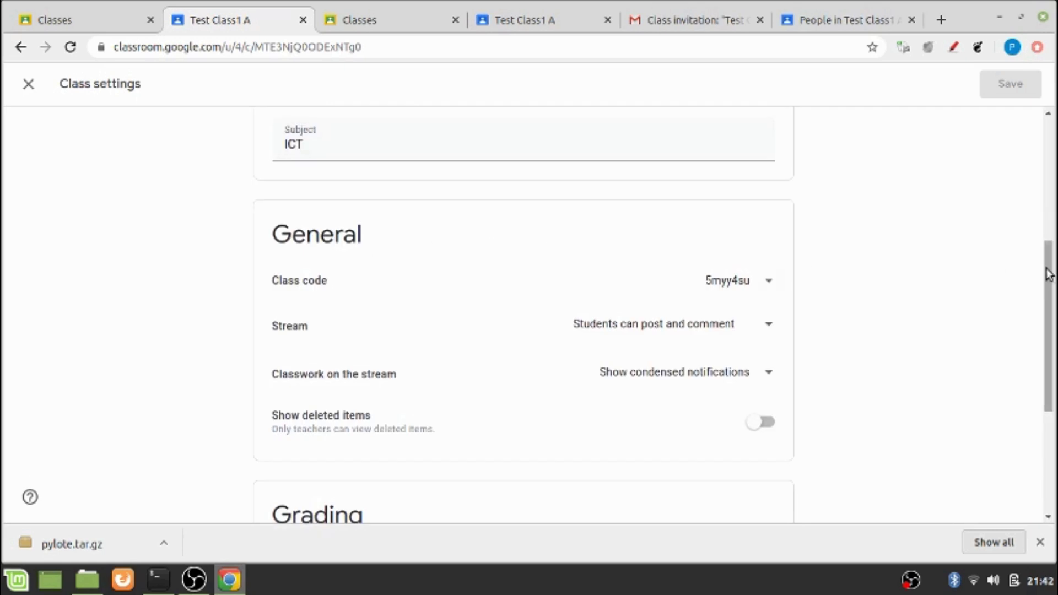
drag(1051, 273, 1053, 294)
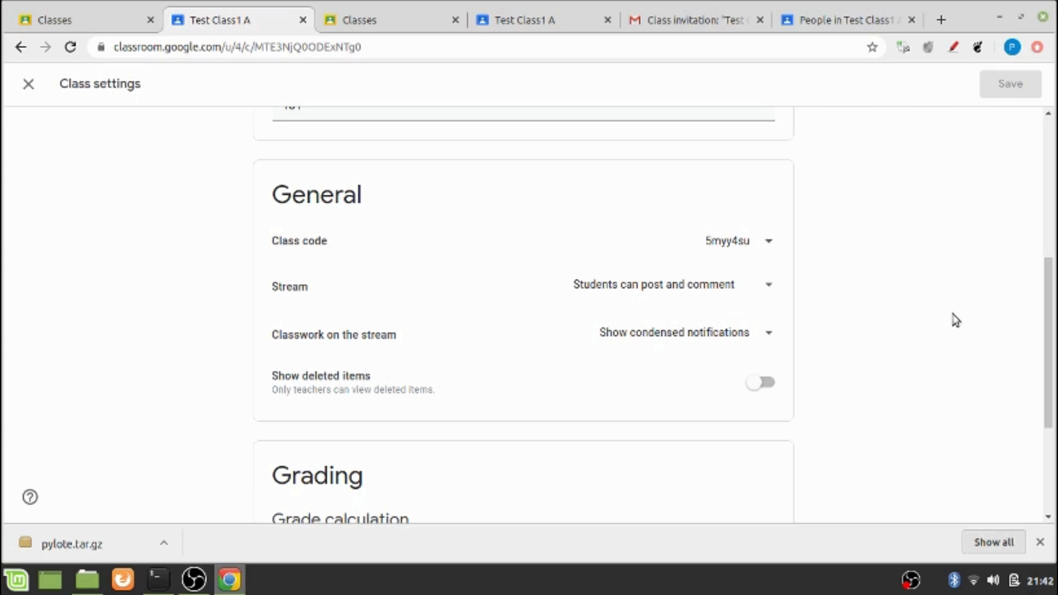
click(768, 243)
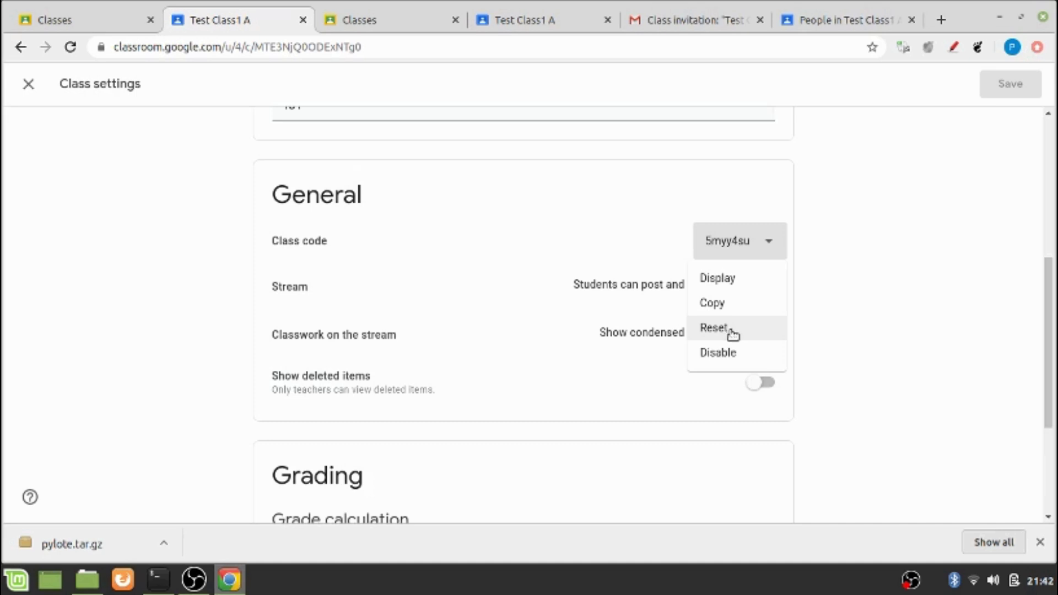
click(432, 247)
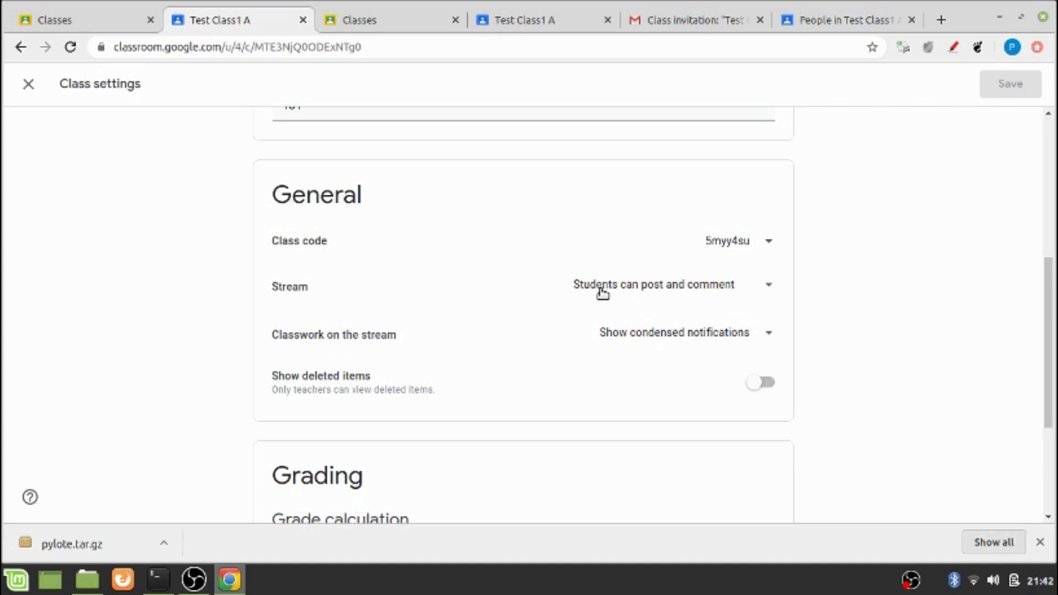
click(769, 295)
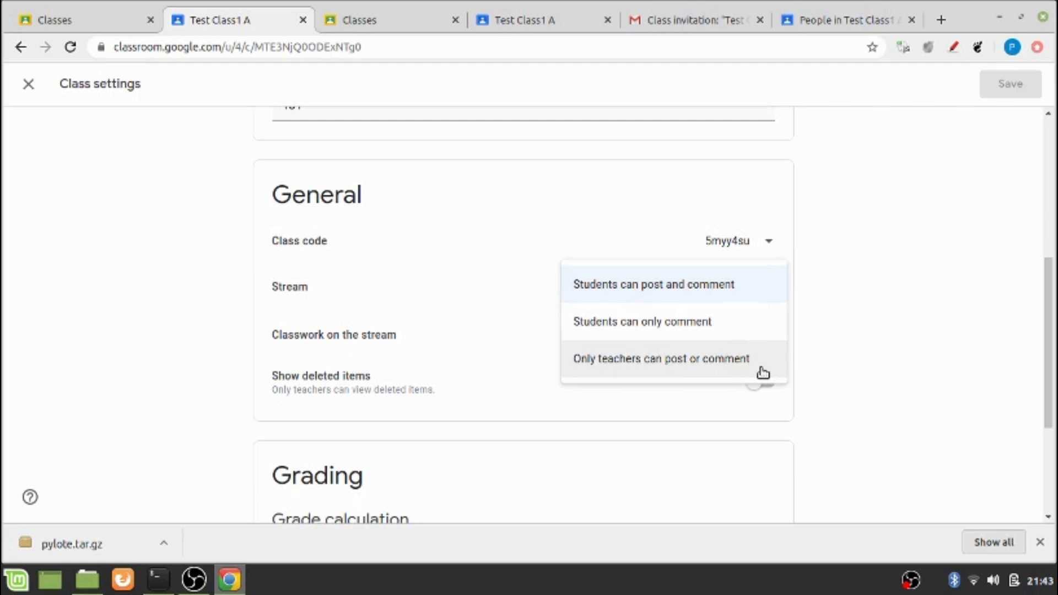
click(707, 299)
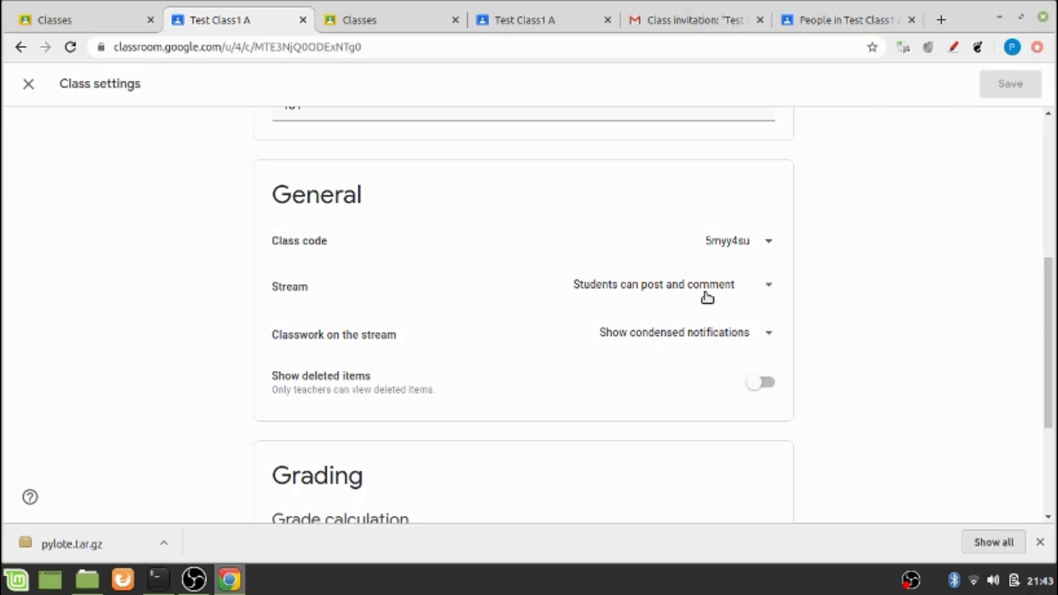
scroll(707, 298, down, 5)
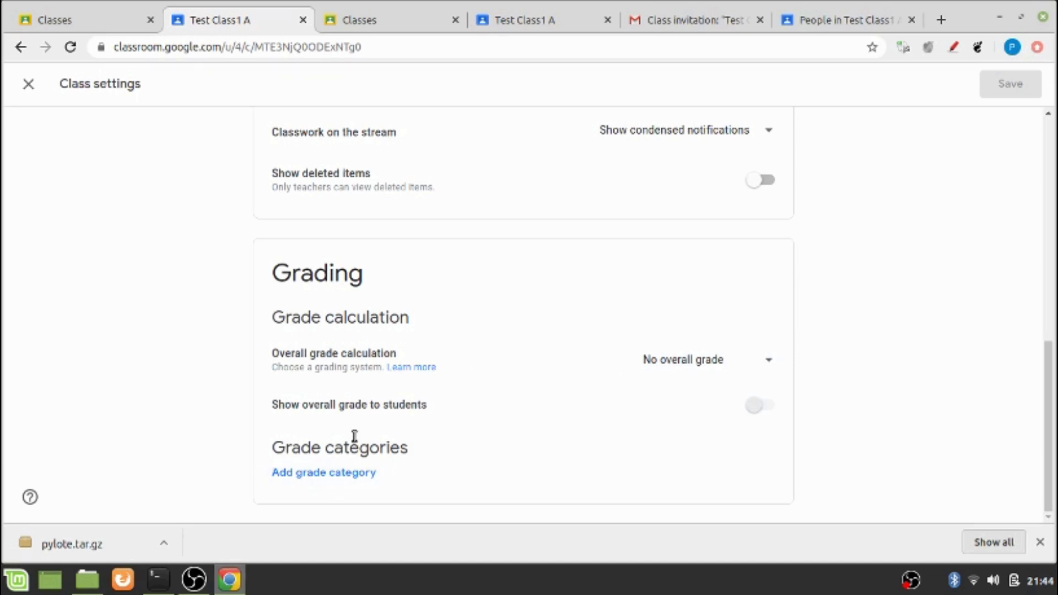
Set Overall grade calculation to No overall grade and close Class settings
click(769, 365)
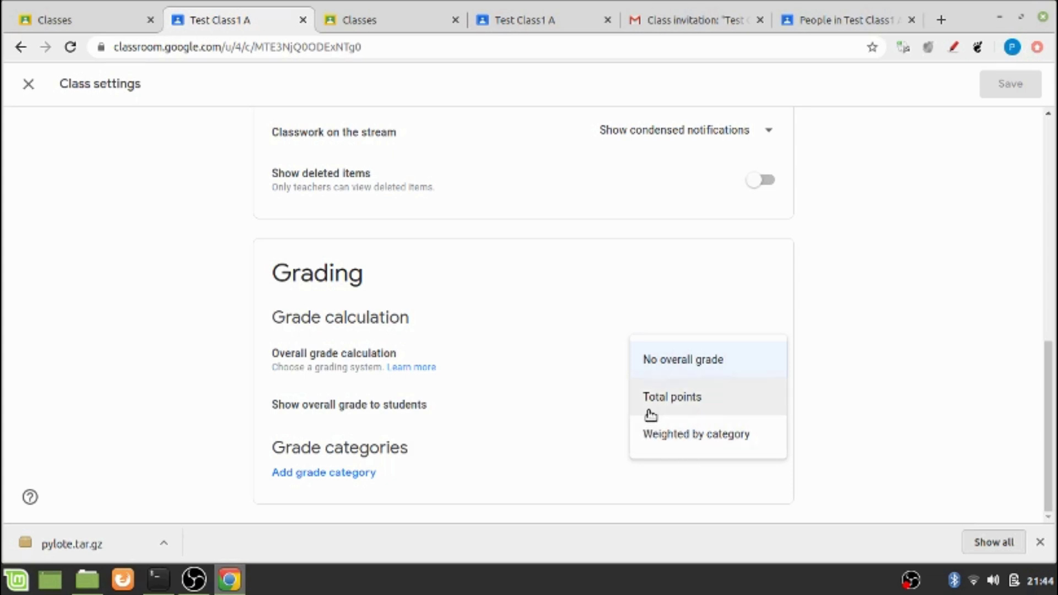
click(688, 371)
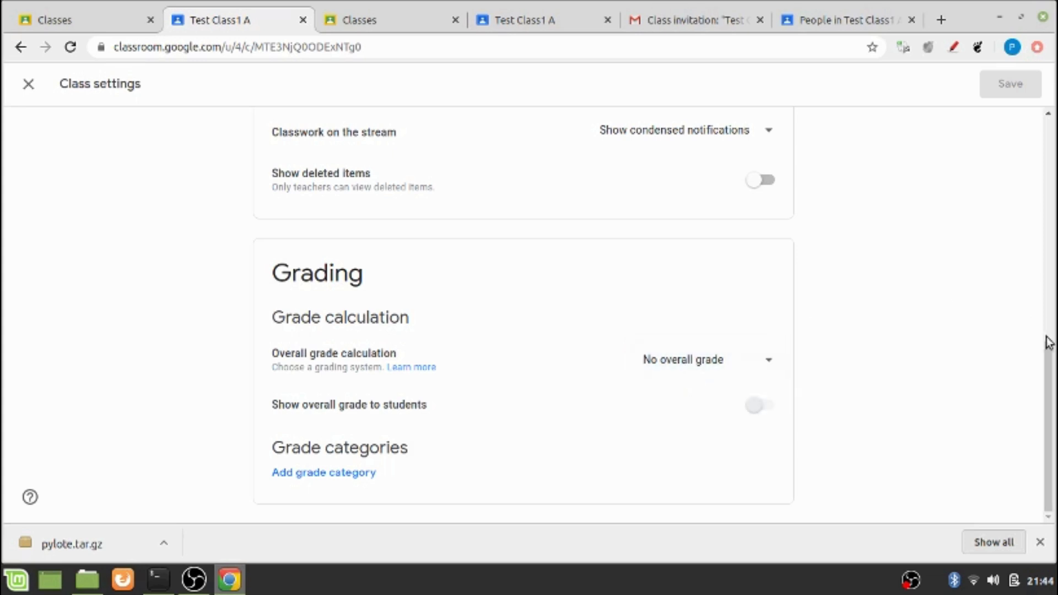
drag(1048, 359, 1052, 110)
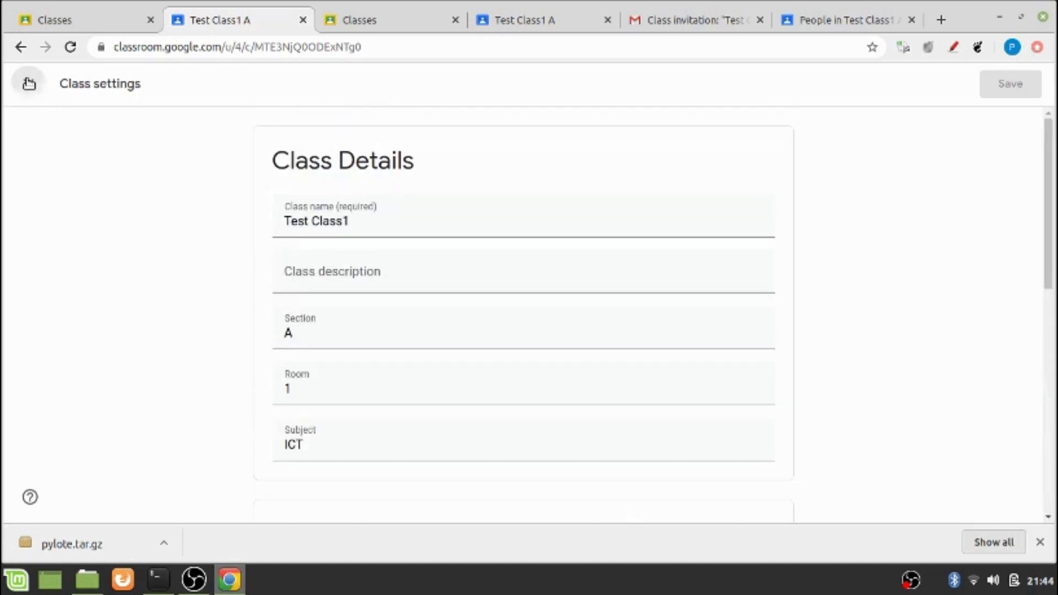
click(29, 83)
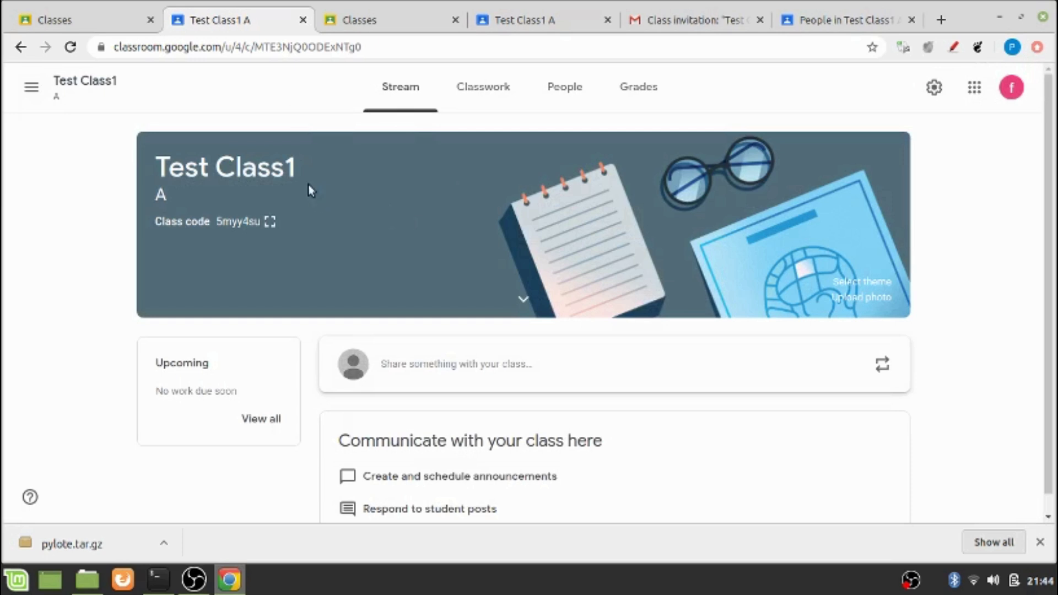
Create a new Assignment from Test Class1's Classwork page
click(483, 104)
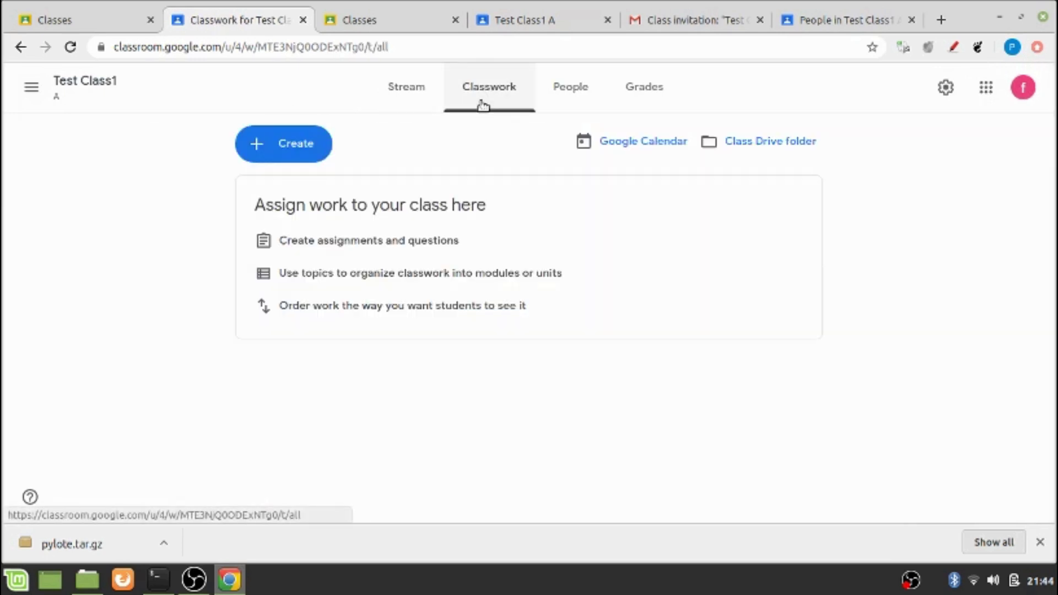
click(303, 148)
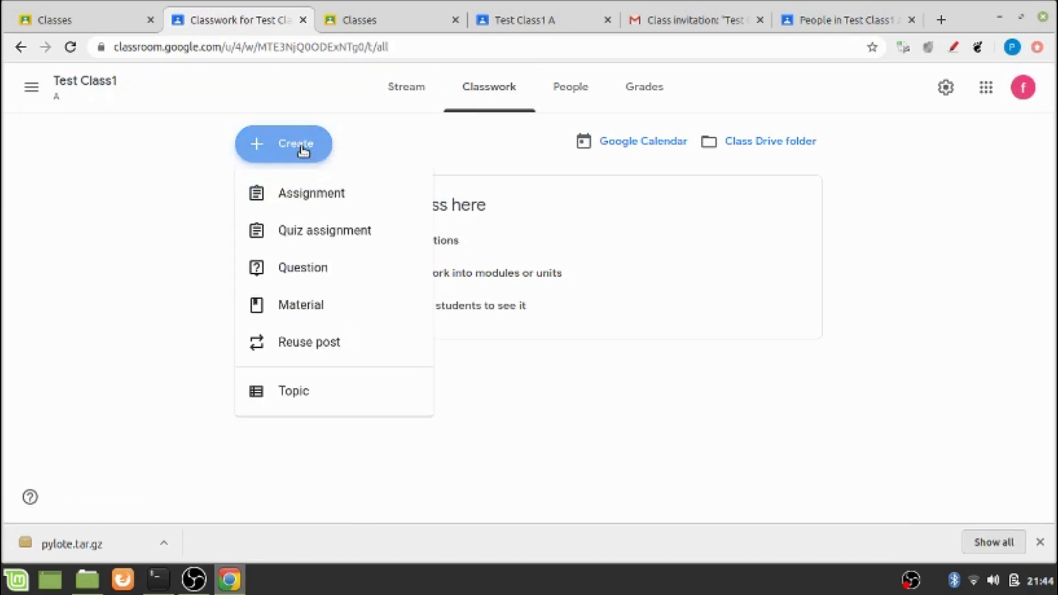
click(321, 196)
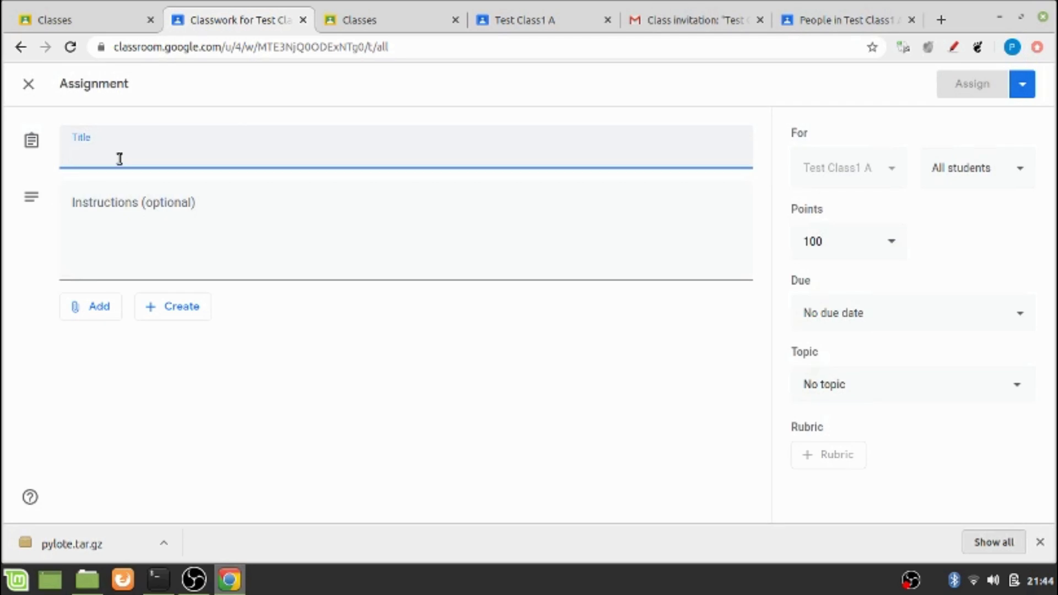
Title the assignment 'Critically discuss the role of OER in the teaching learning process', fixing the 'preocess' typo
text(Cr)
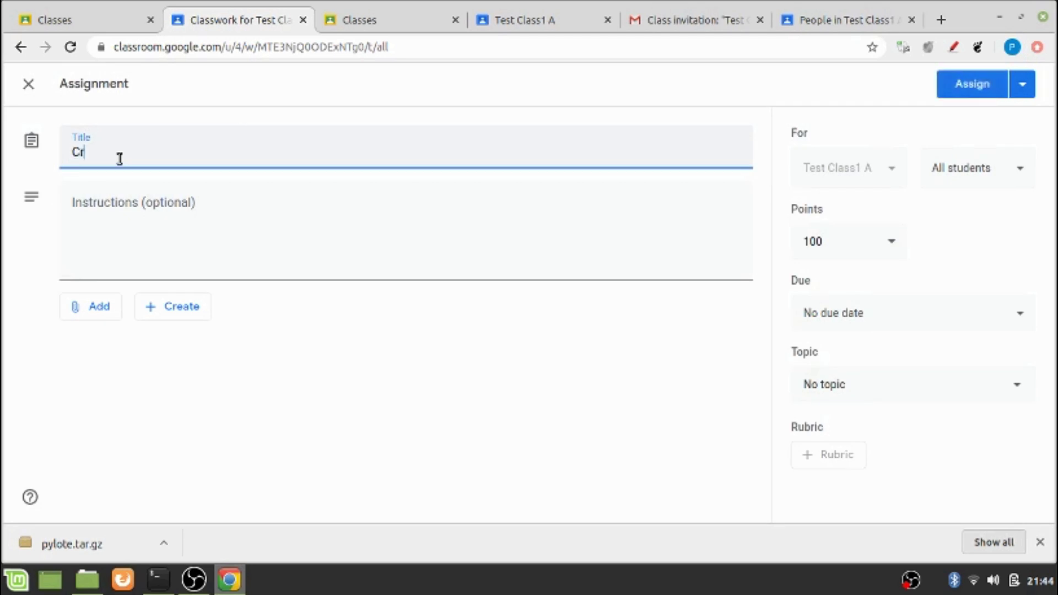
text(itically)
text(discuss the)
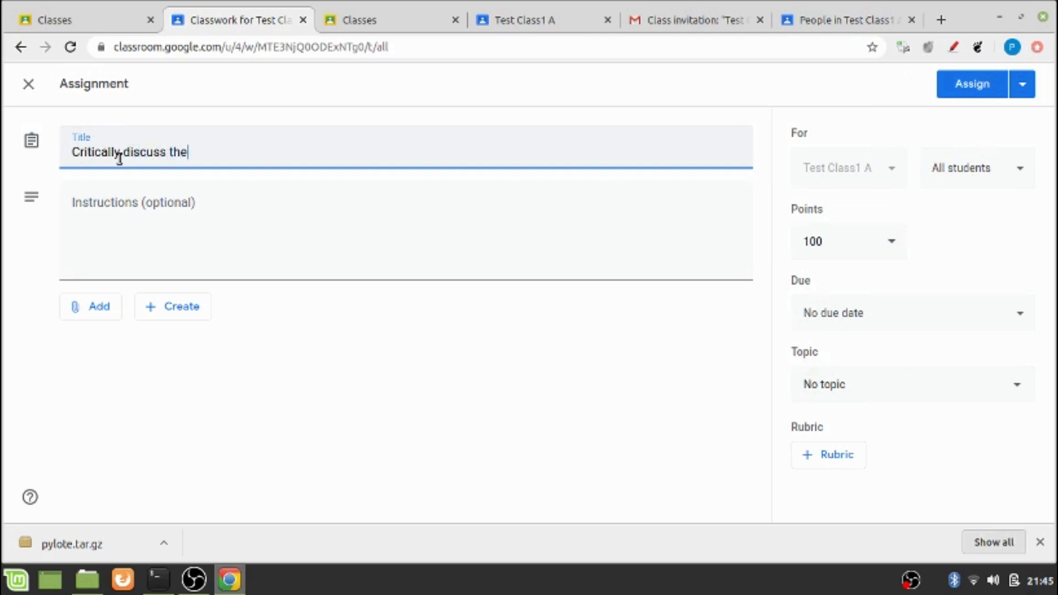
text( role of OER in the)
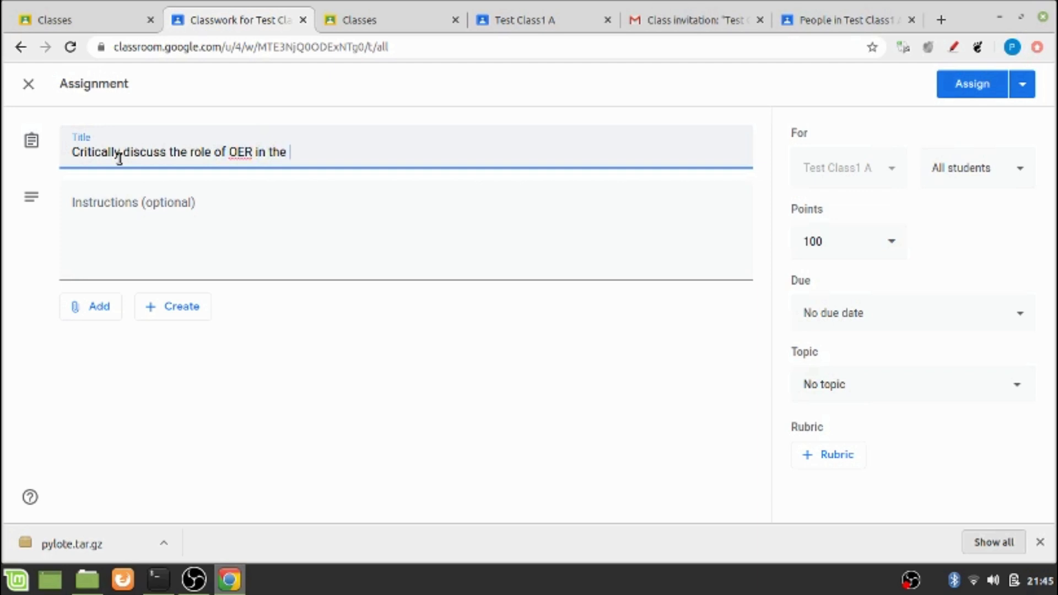
text( teaching learning )
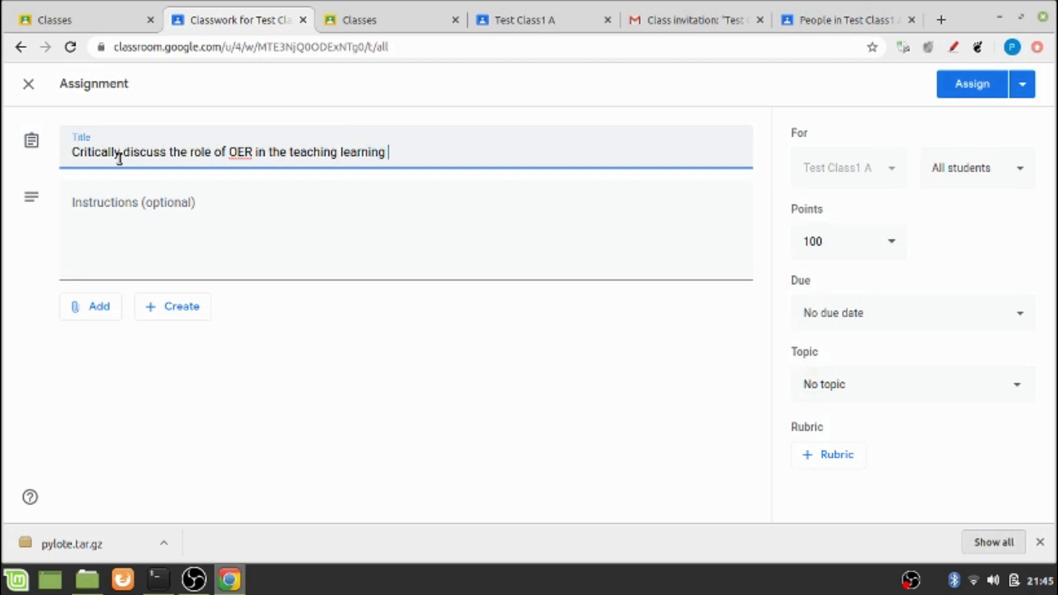
text(preocess)
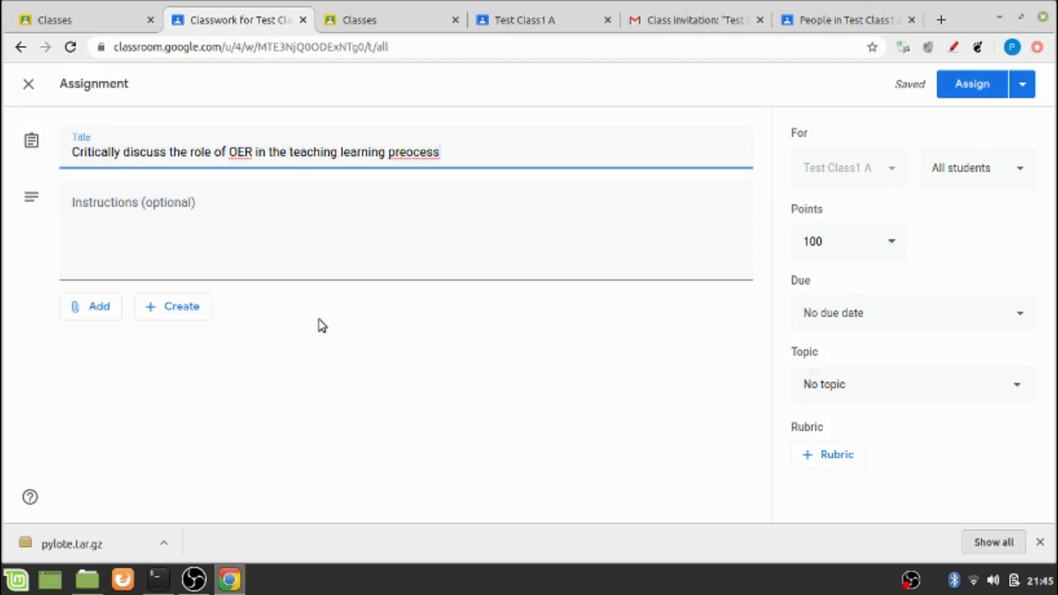
click(407, 158)
key(BackSpace)
click(164, 213)
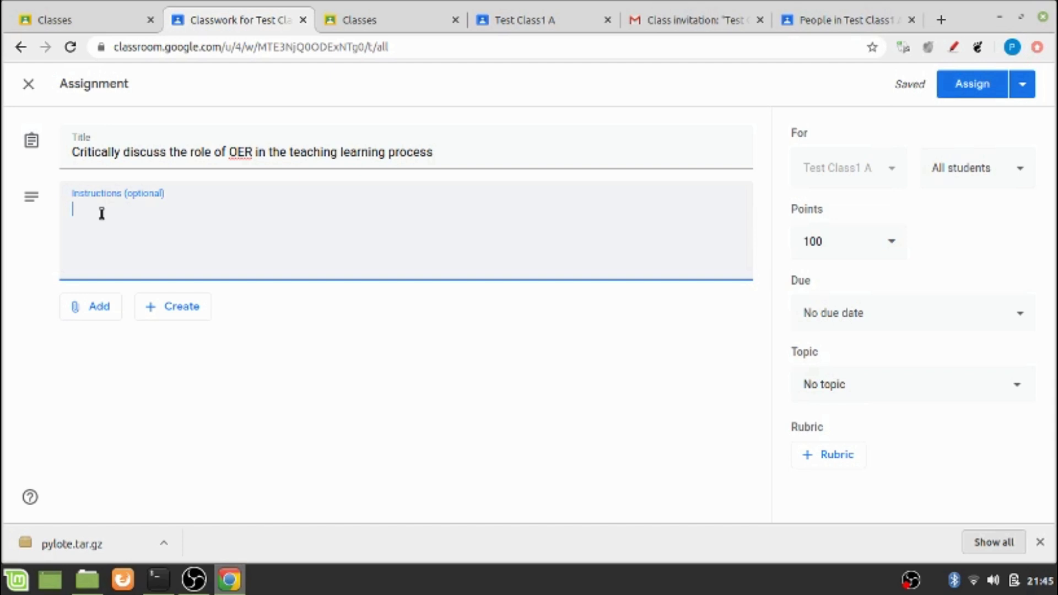
Look through the Add and Create attachment options without choosing any
click(86, 319)
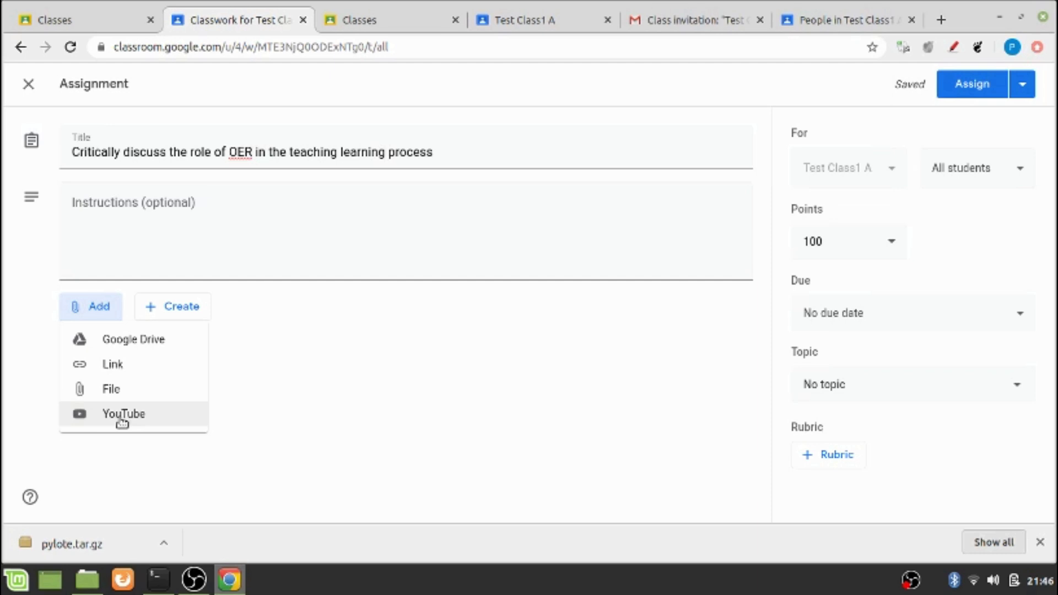
click(253, 406)
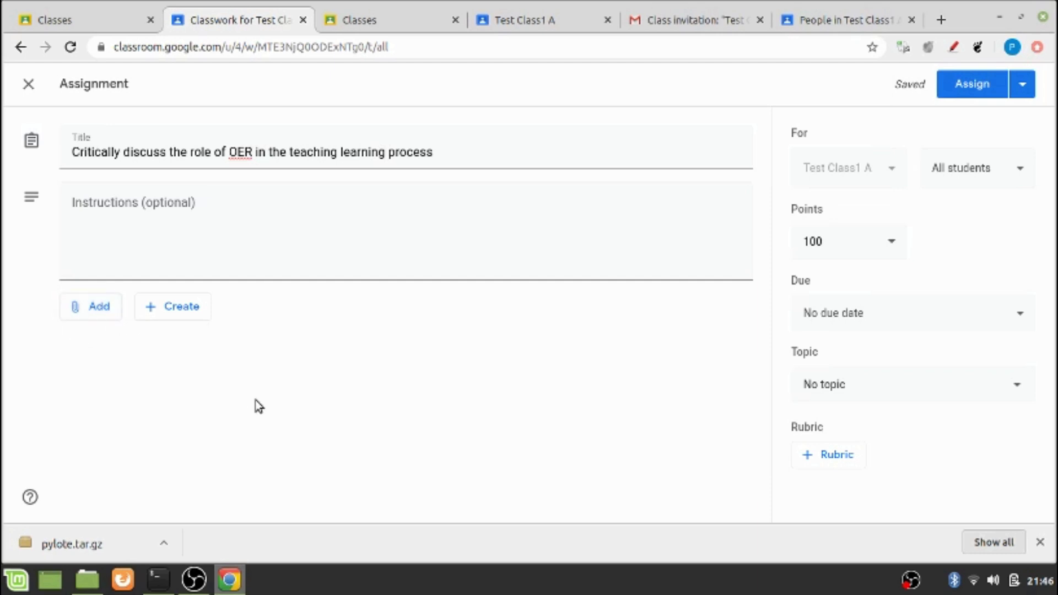
click(175, 315)
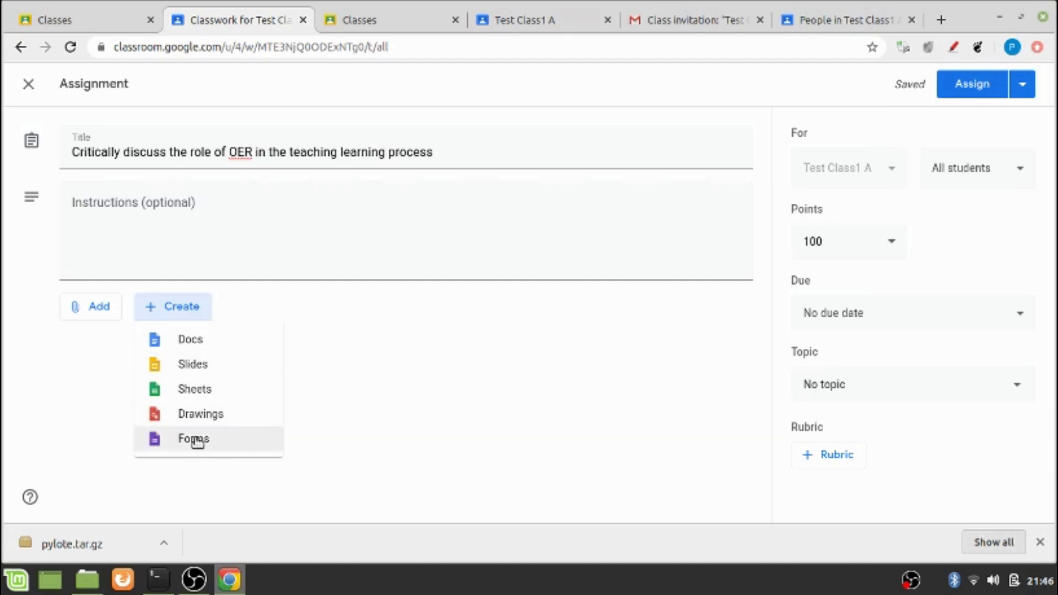
click(448, 155)
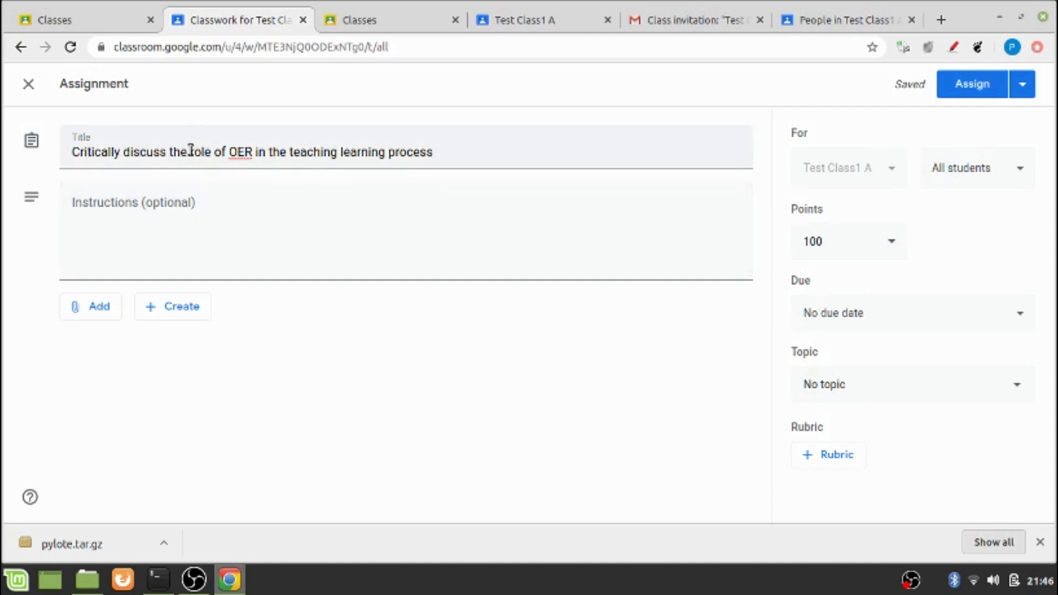
Write the instructions 'Mention recent updates, add picto-graphics'
click(126, 223)
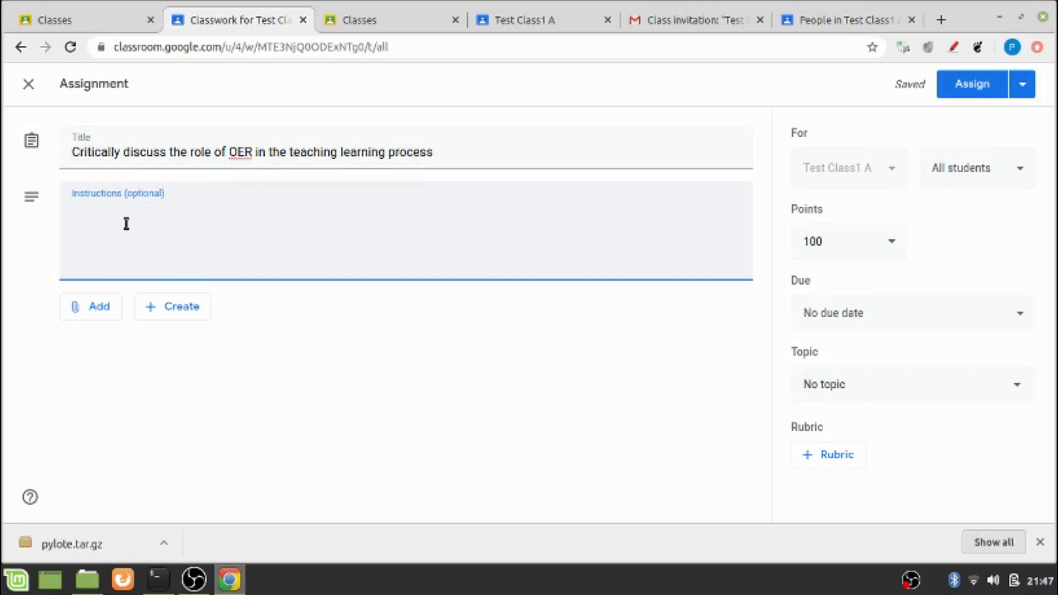
text(Wri)
key(BackSpace)
key(BackSpace)
key(BackSpace)
text(Mention )
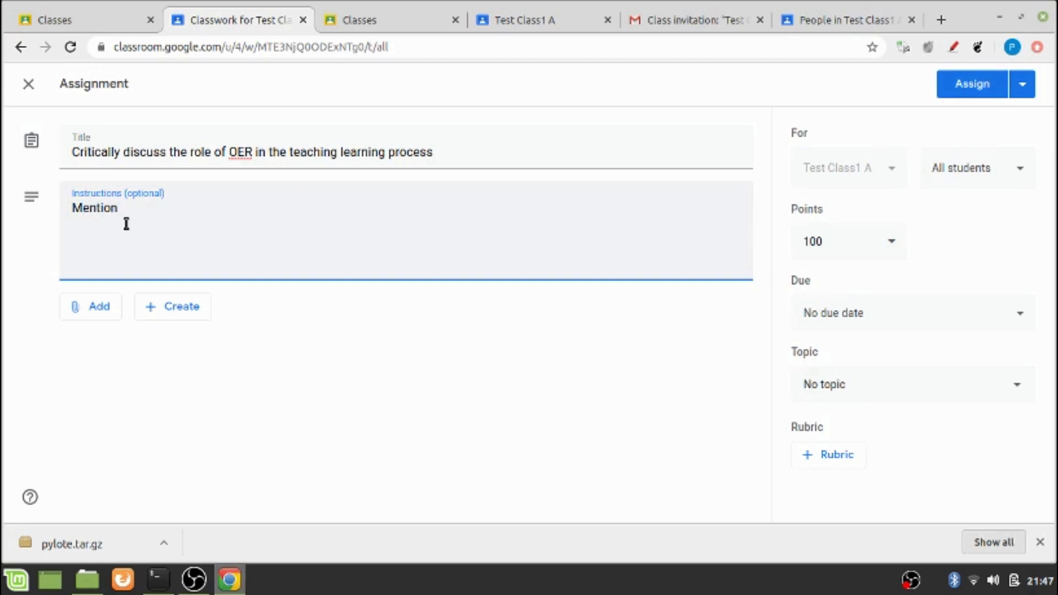
text(recent up)
text(dates,)
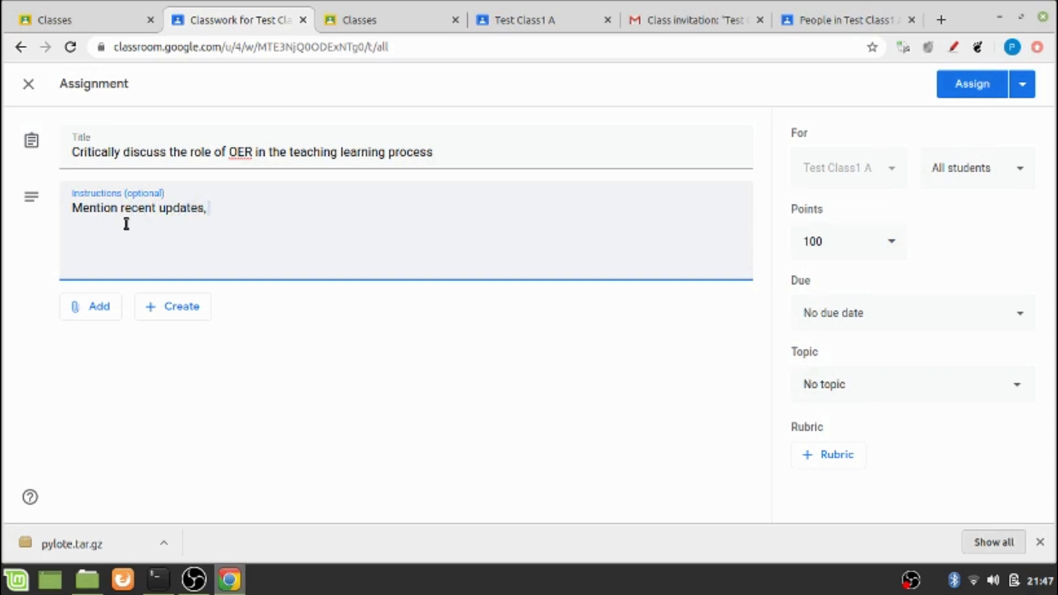
text( padd pictographics)
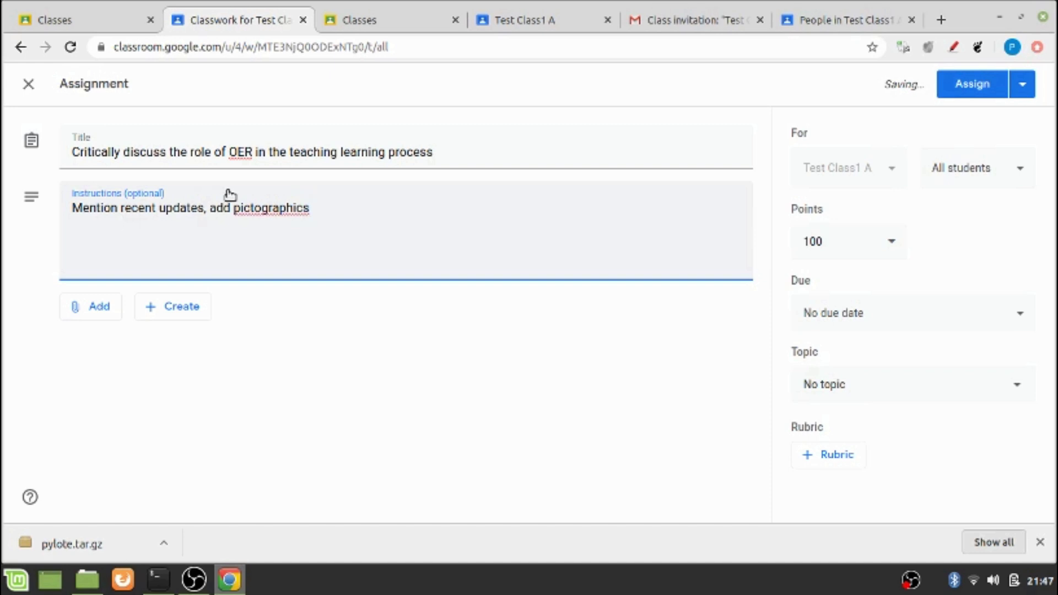
click(261, 209)
text(-)
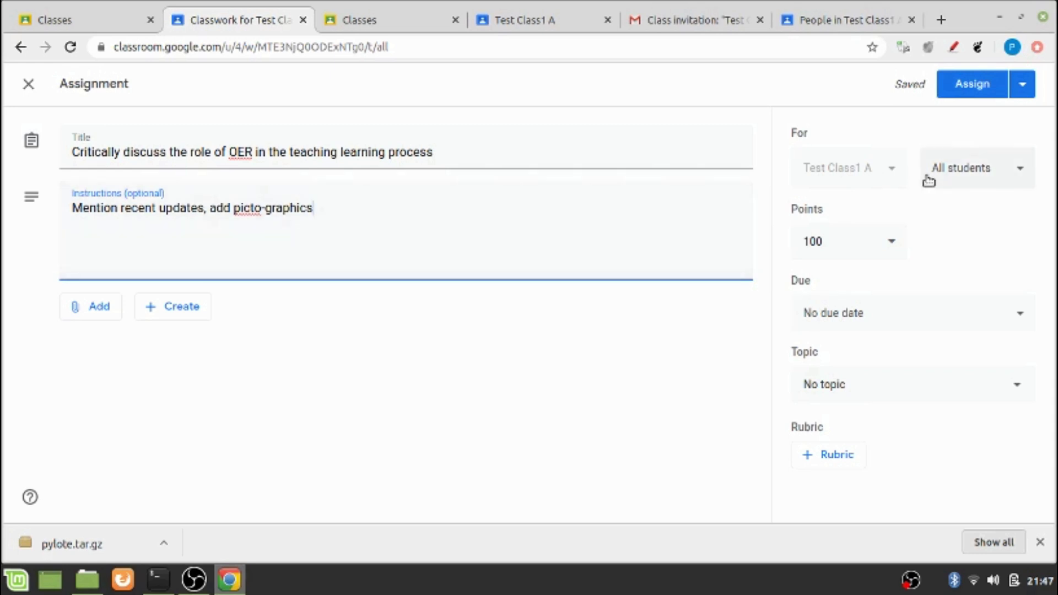
Keep All students assigned and change the points from 100 to 20
click(1022, 180)
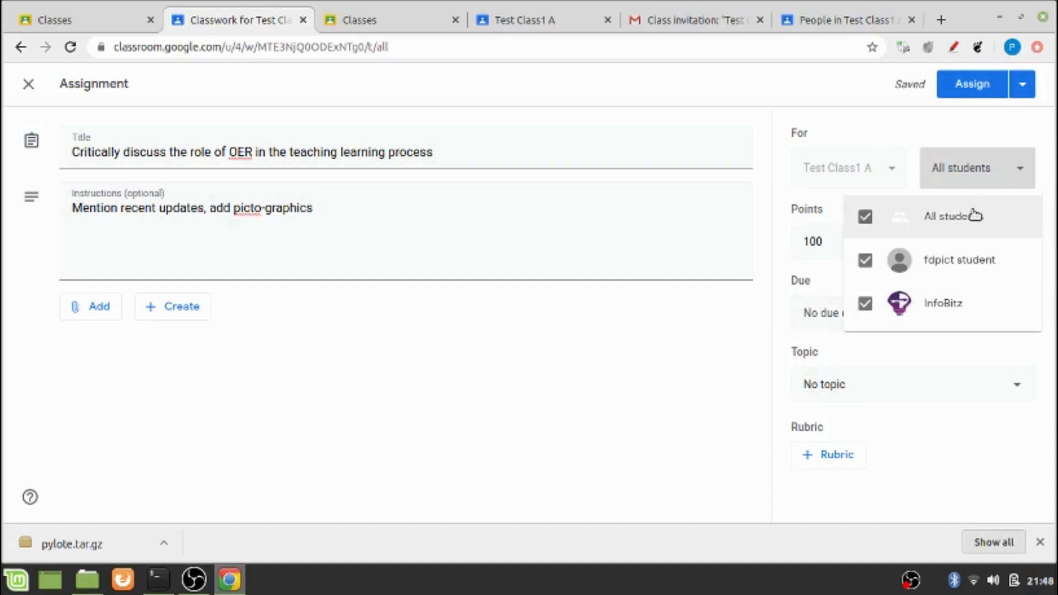
click(587, 385)
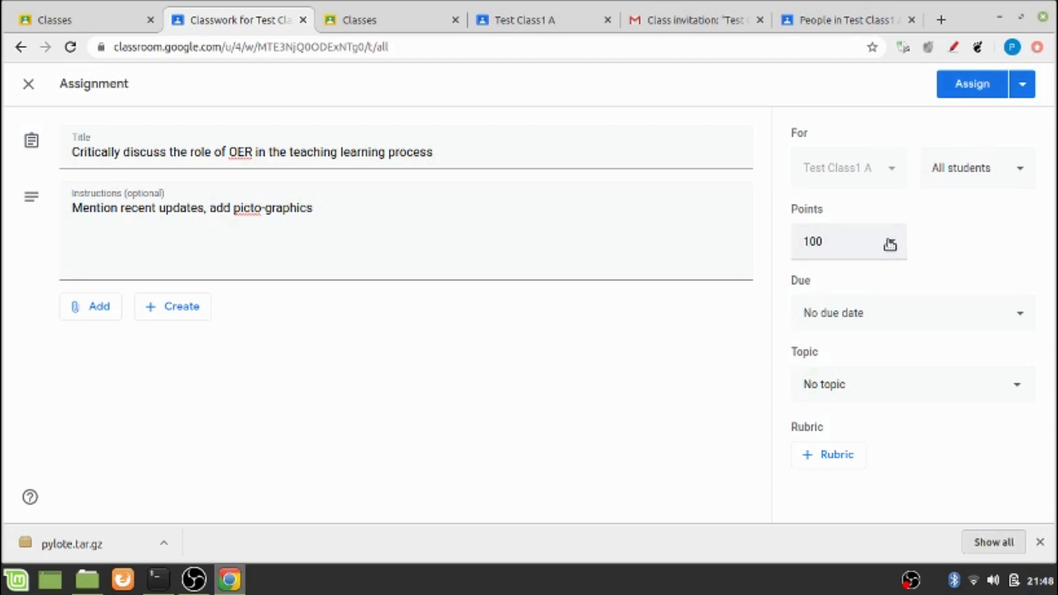
click(891, 247)
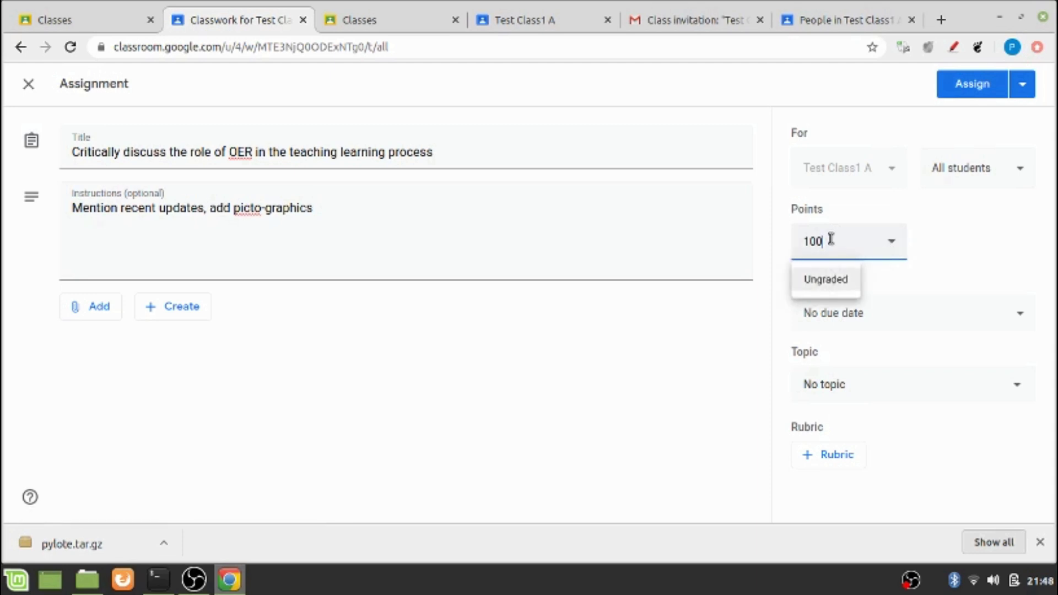
key(BackSpace)
key(BackSpace)
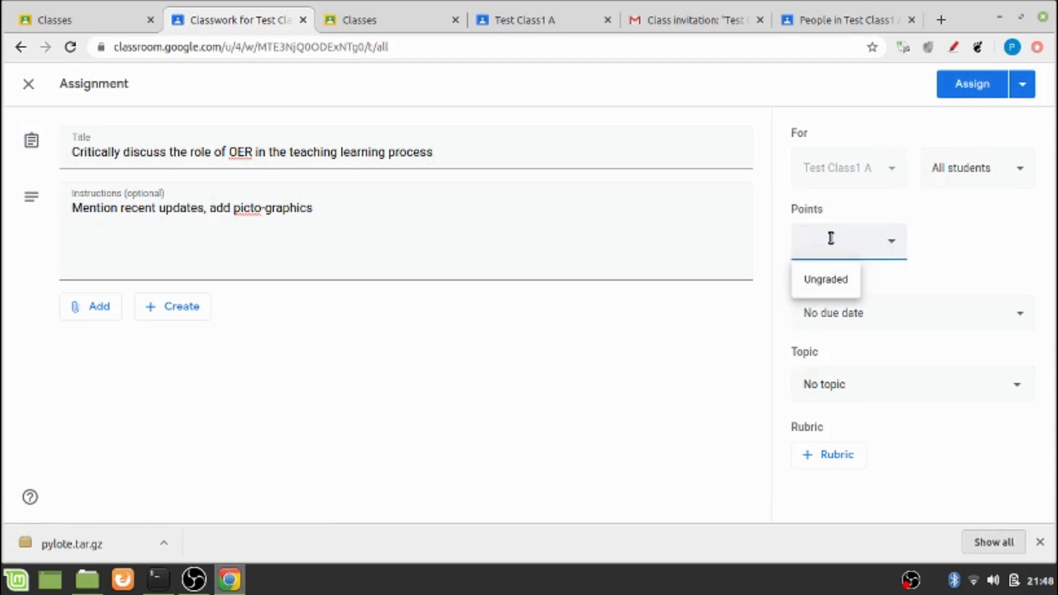
text(20)
Set the due date to Fri, Jul 31, 11:59 PM
click(959, 313)
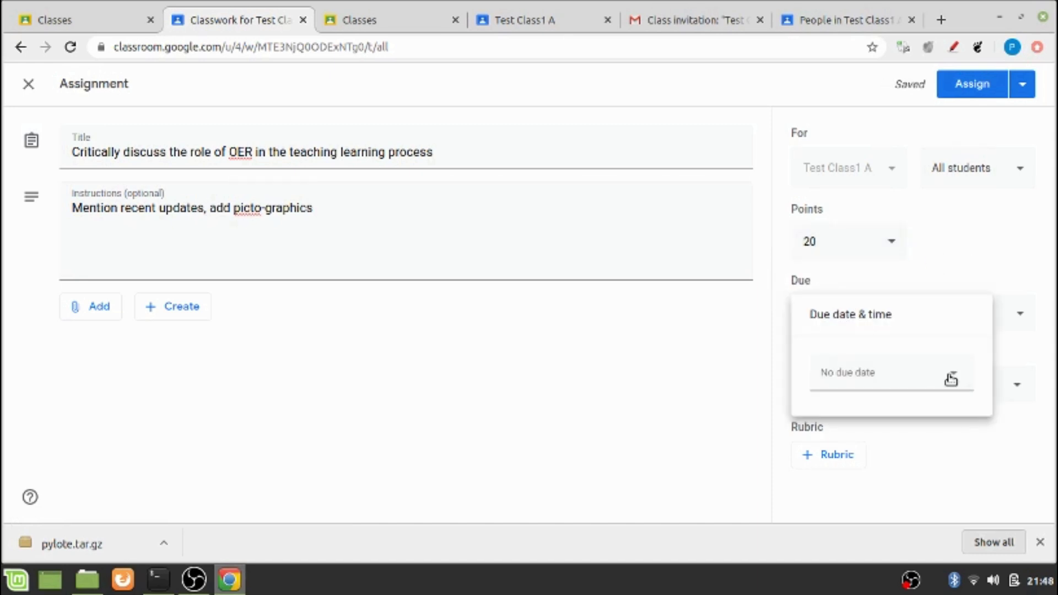
click(950, 379)
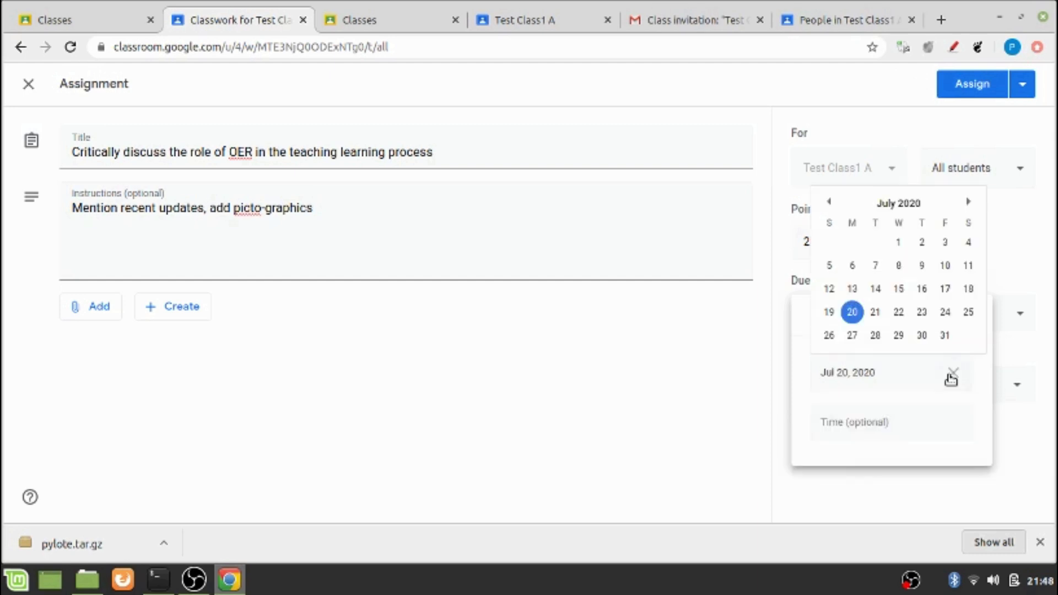
click(947, 334)
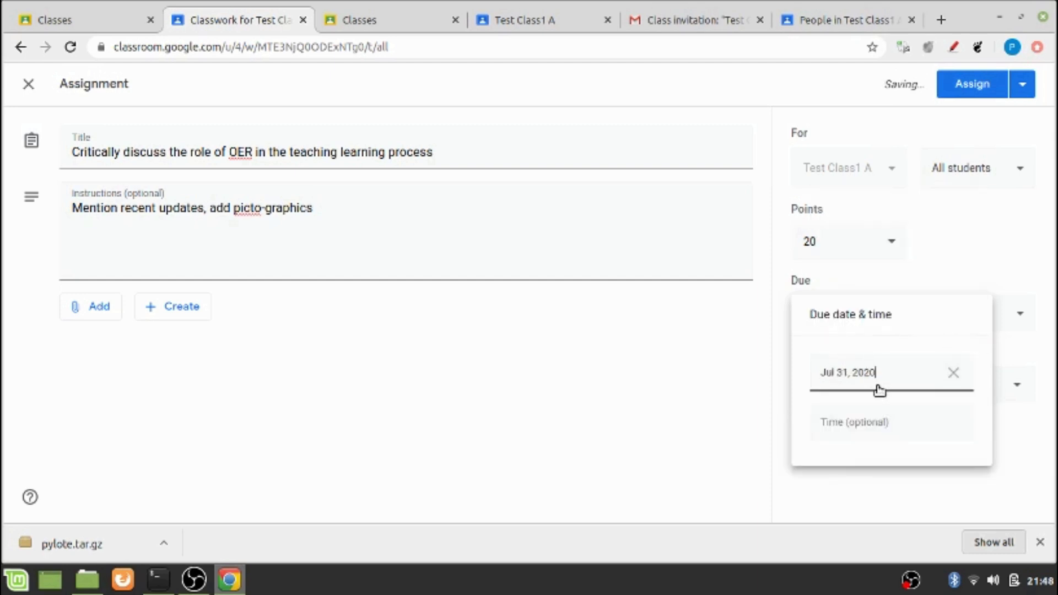
click(890, 425)
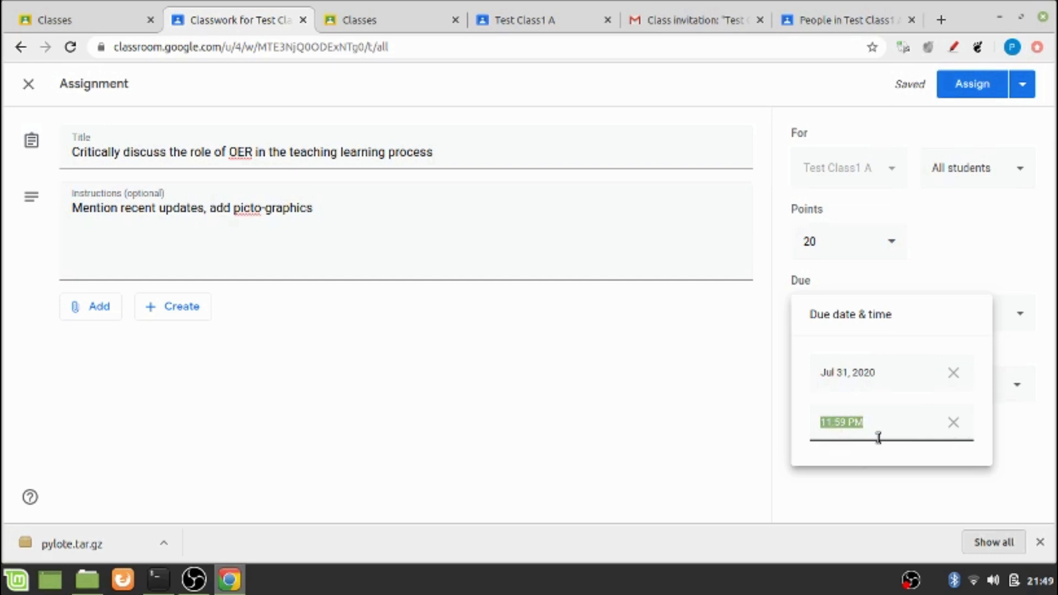
key(Left)
click(721, 405)
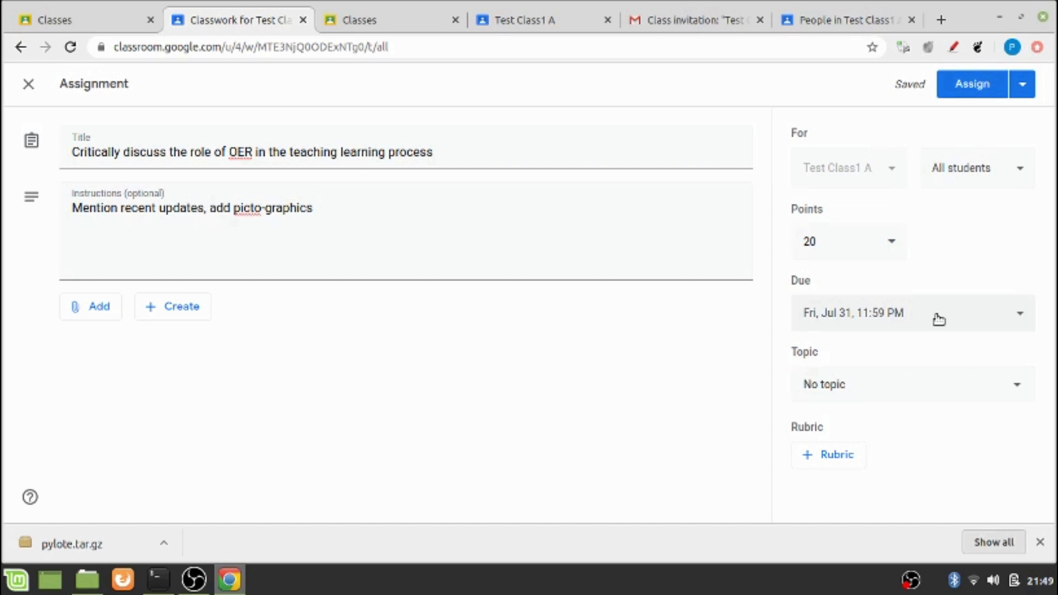
Assign with No topic, dismiss the topic tip, and switch to the student's Test Class1 tab
click(882, 392)
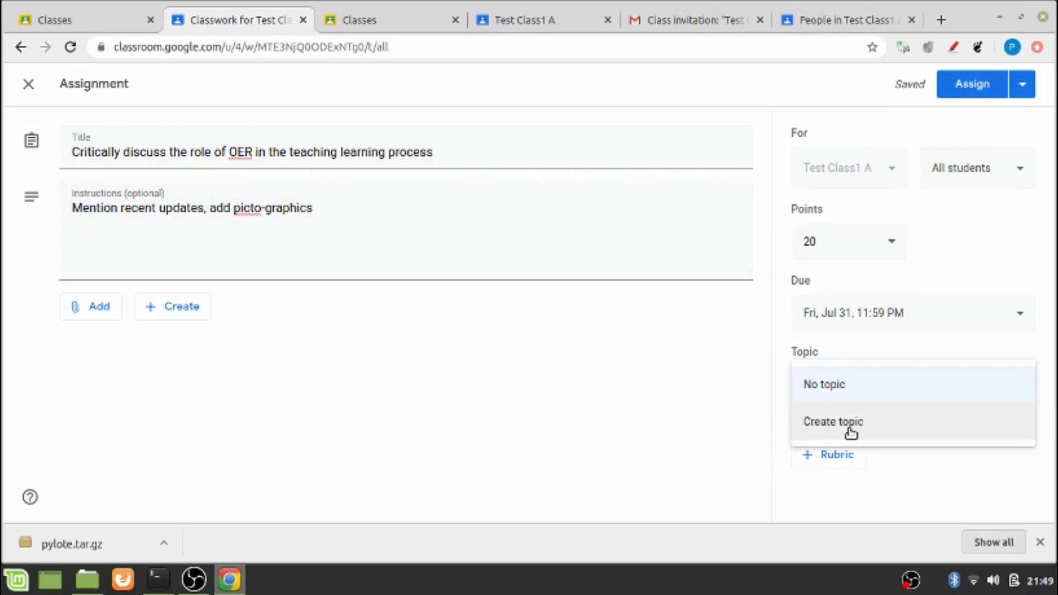
click(740, 421)
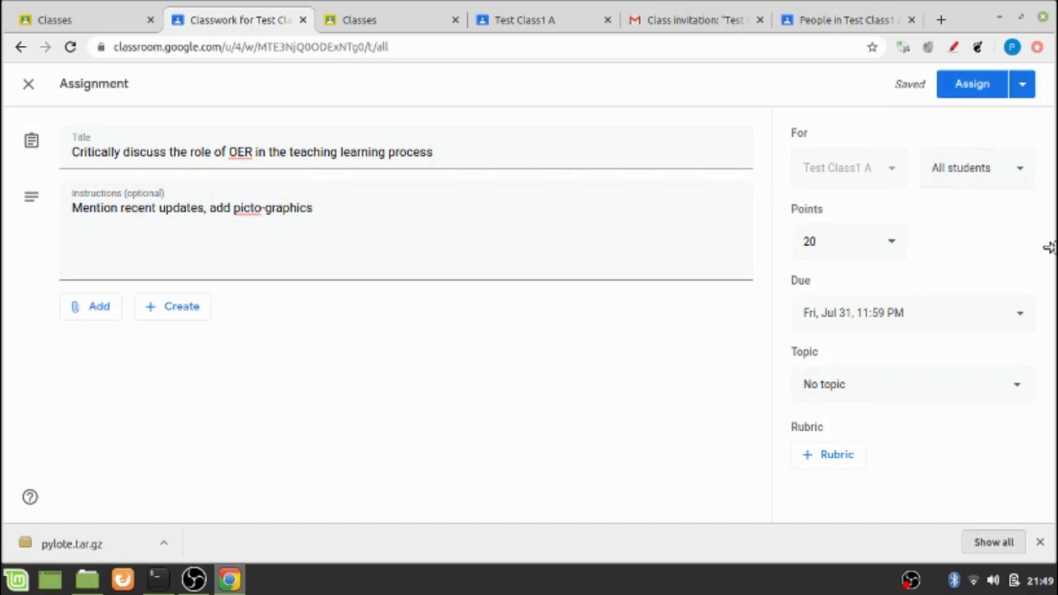
click(953, 89)
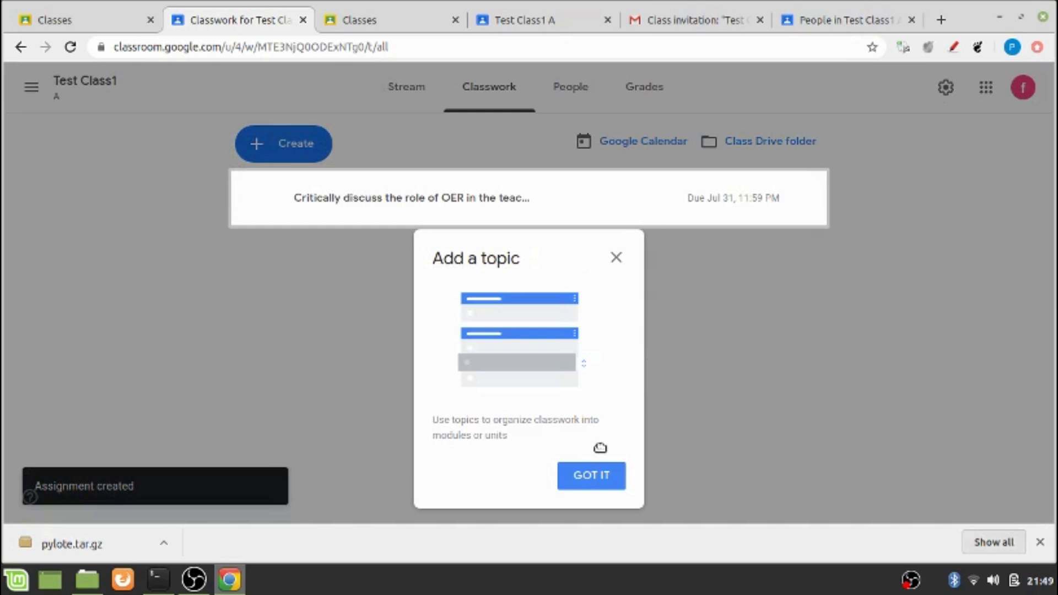
click(593, 483)
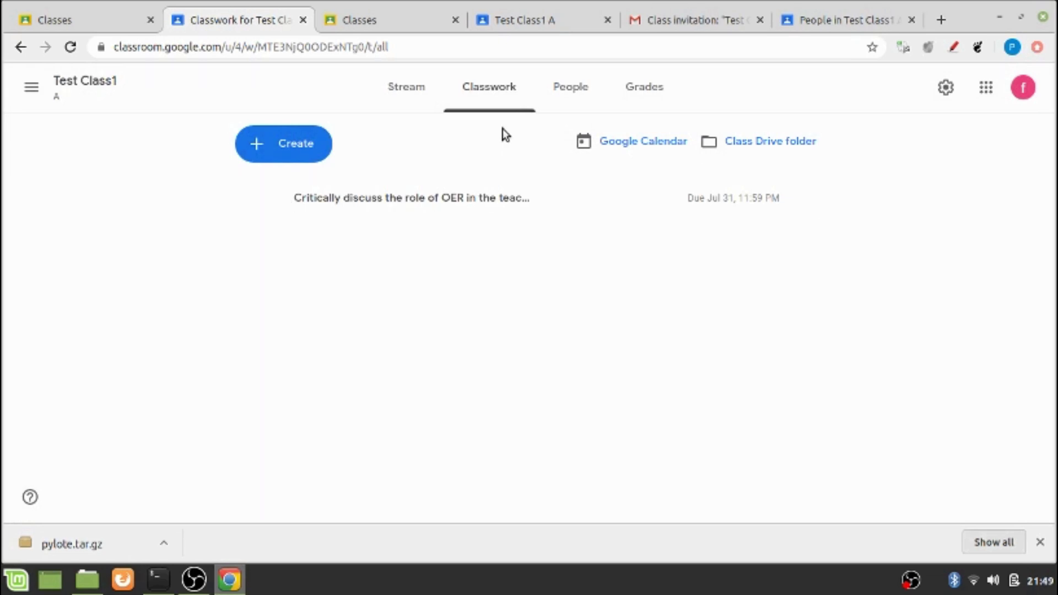
click(565, 30)
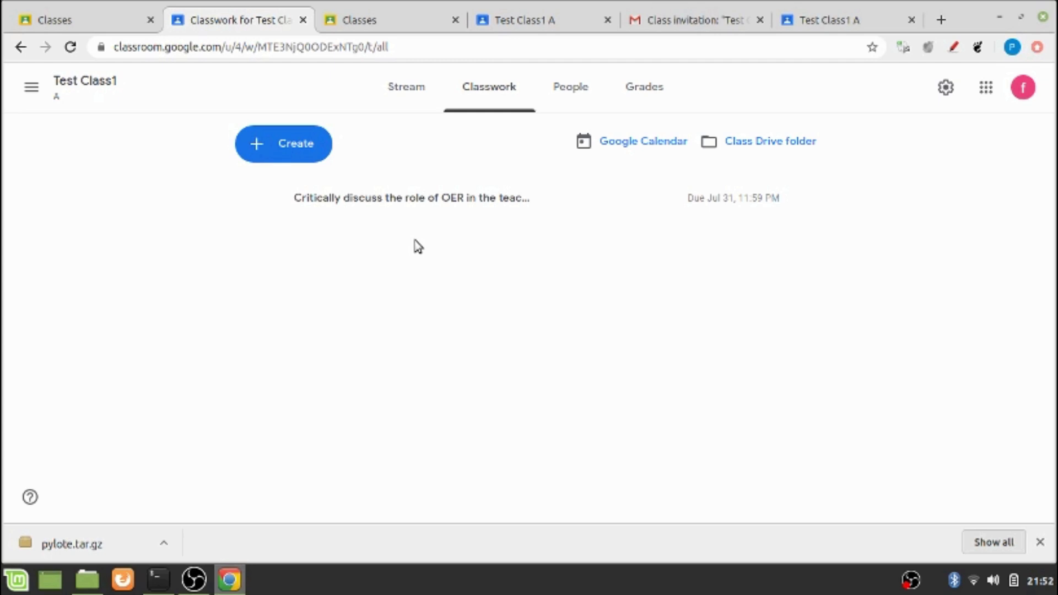
click(541, 31)
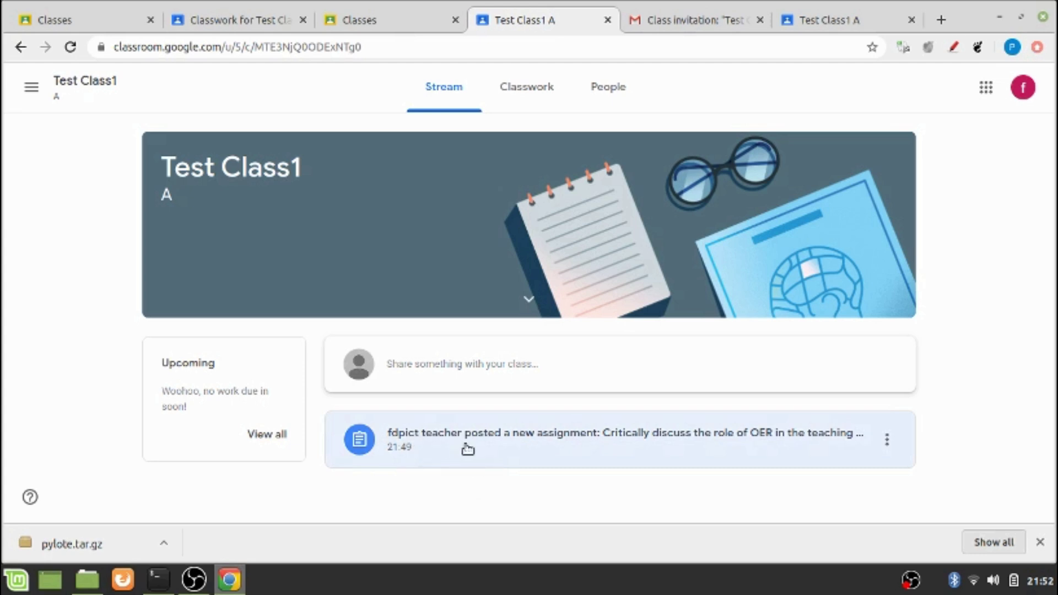
Open the OER assignment card on the student's Stream to see its details
click(582, 451)
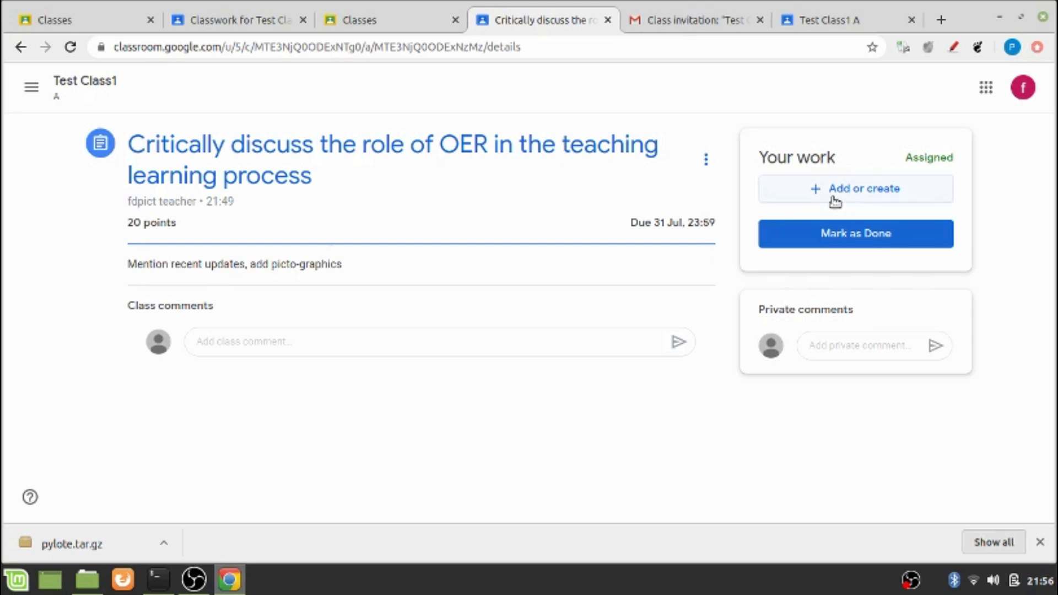
Upload 'Role of teacher in ICT mediated teaching & communictn.docx' from the Desktop as the student's work
click(835, 202)
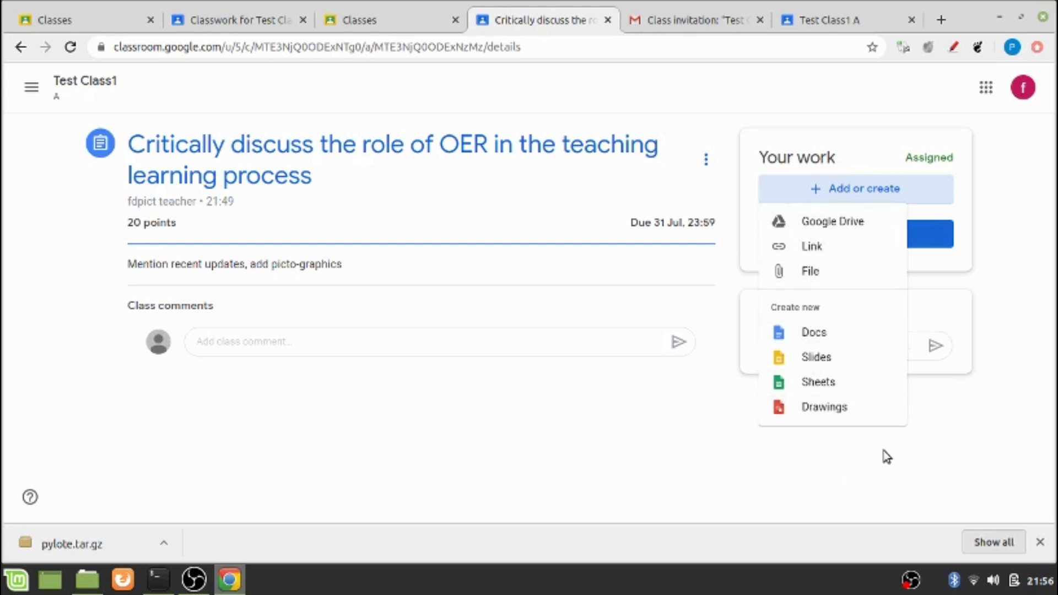
click(845, 197)
click(845, 199)
click(840, 273)
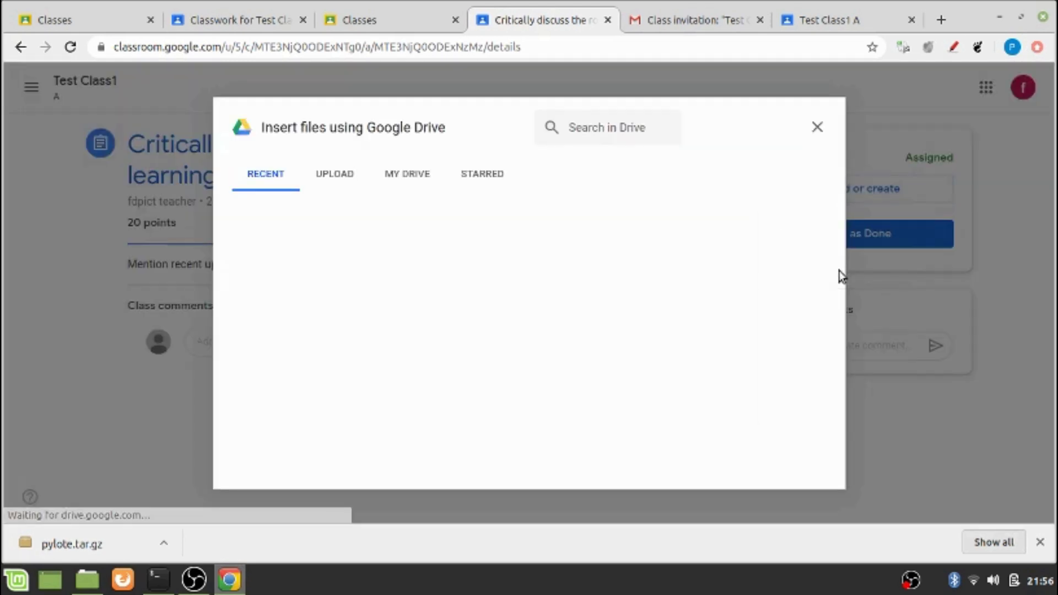
click(348, 175)
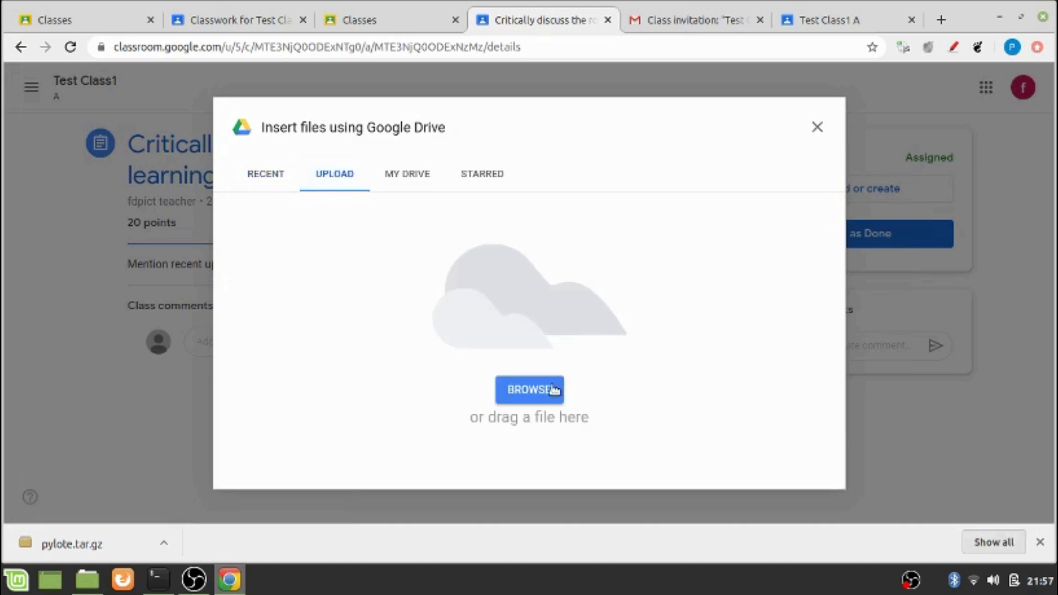
click(552, 389)
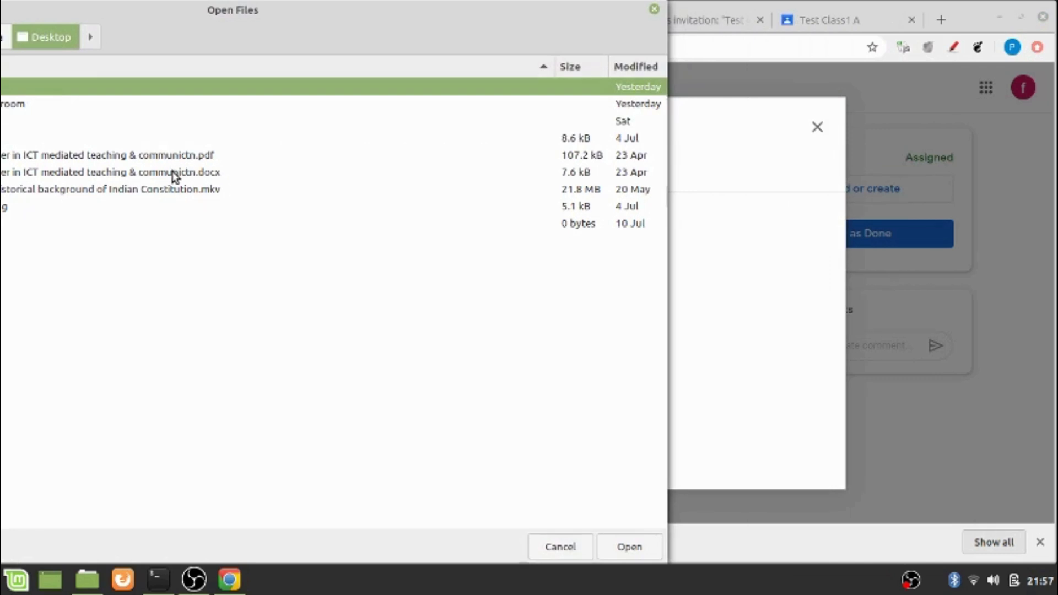
click(175, 175)
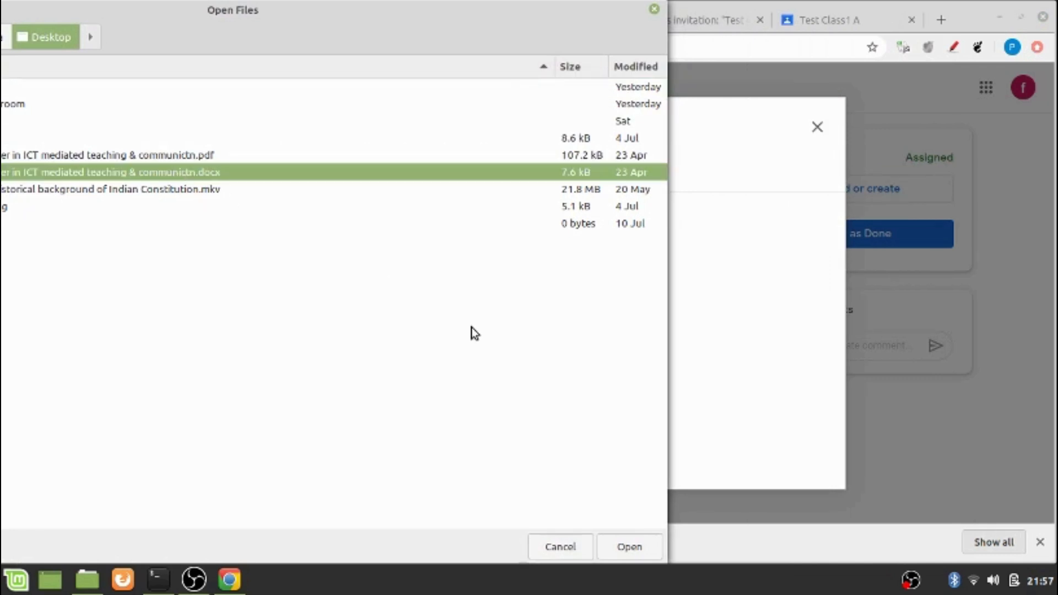
click(612, 546)
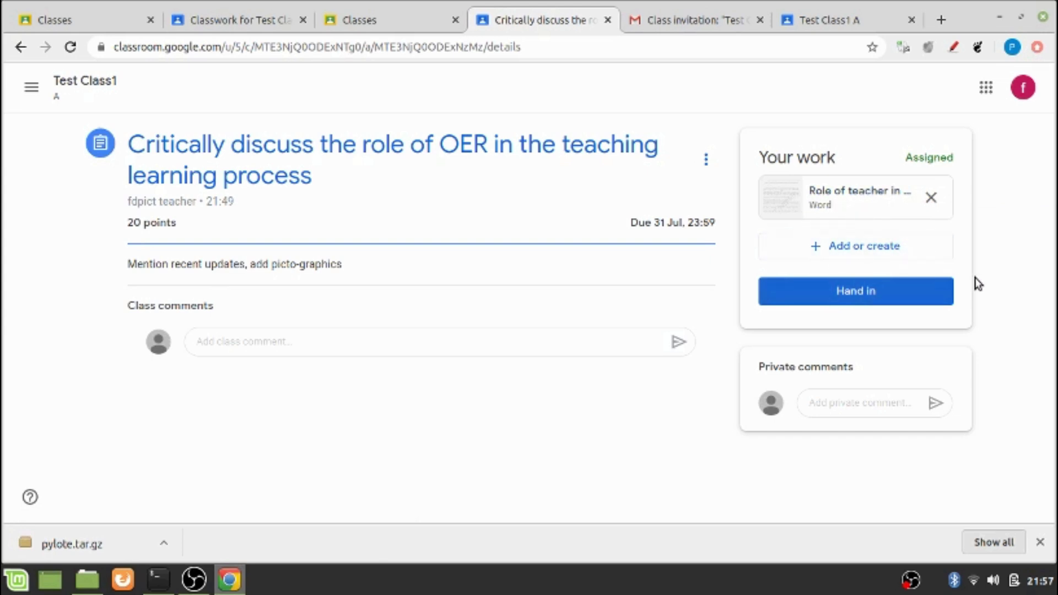
Hand in the work with the attached Word document, then return to the teacher's tab
click(878, 299)
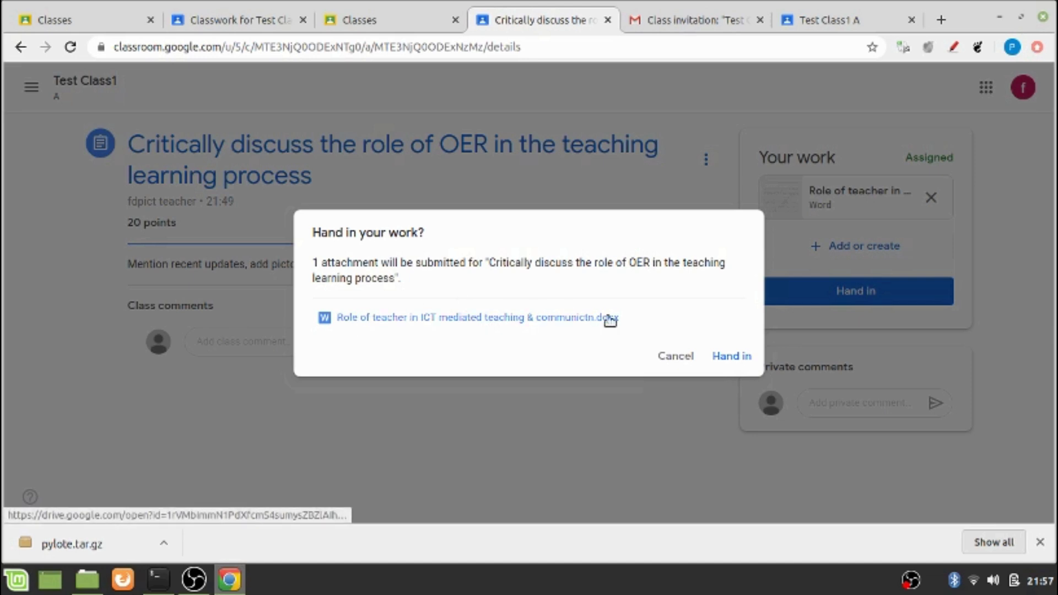
click(725, 357)
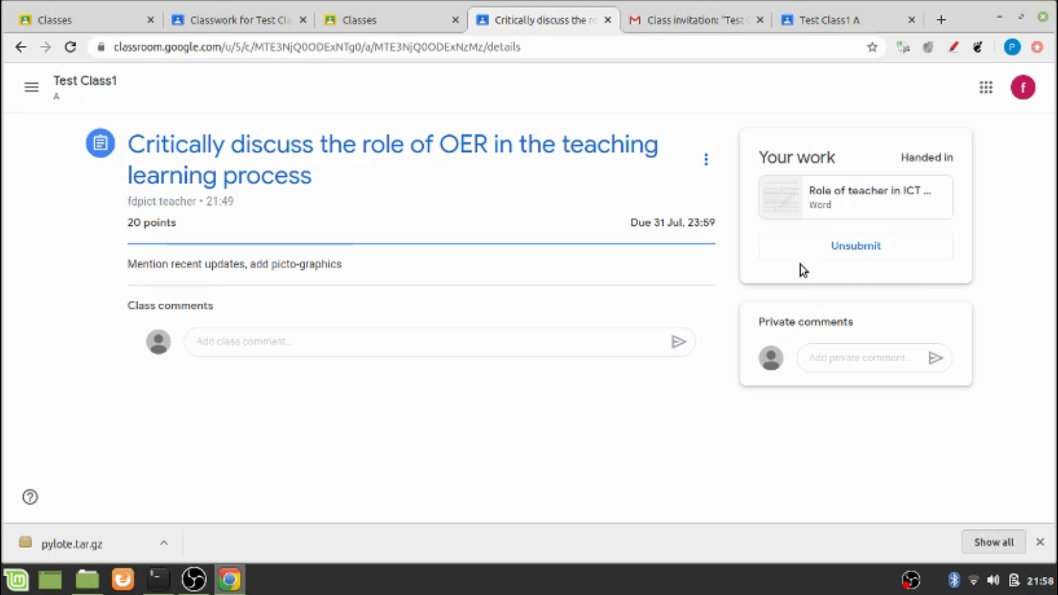
key(ctrl+2)
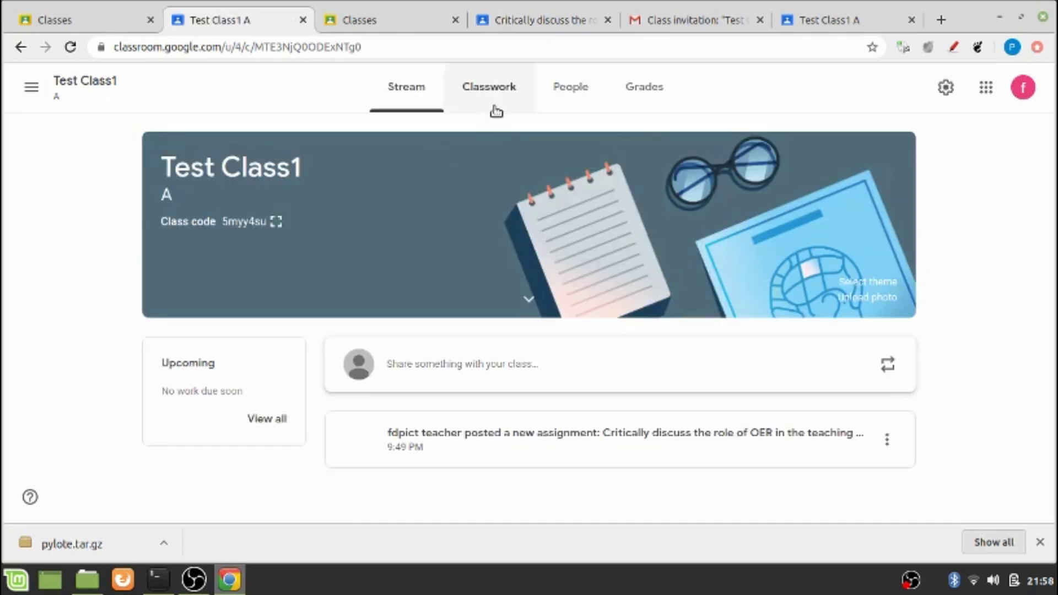
On Classwork, expand the OER assignment (1 turned in, 1 assigned) and open turned-in submissions
click(490, 104)
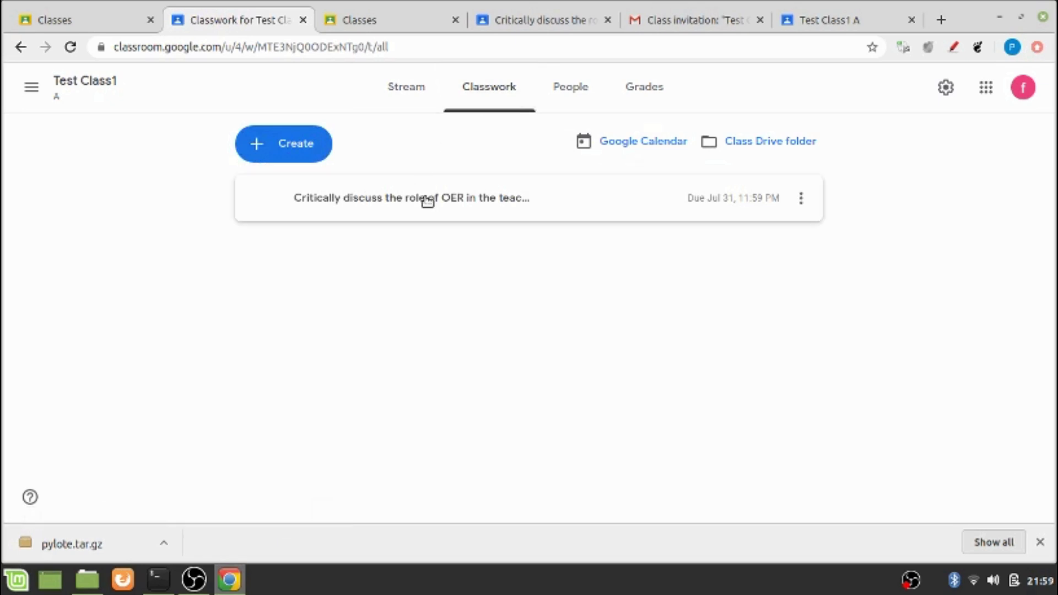
click(427, 201)
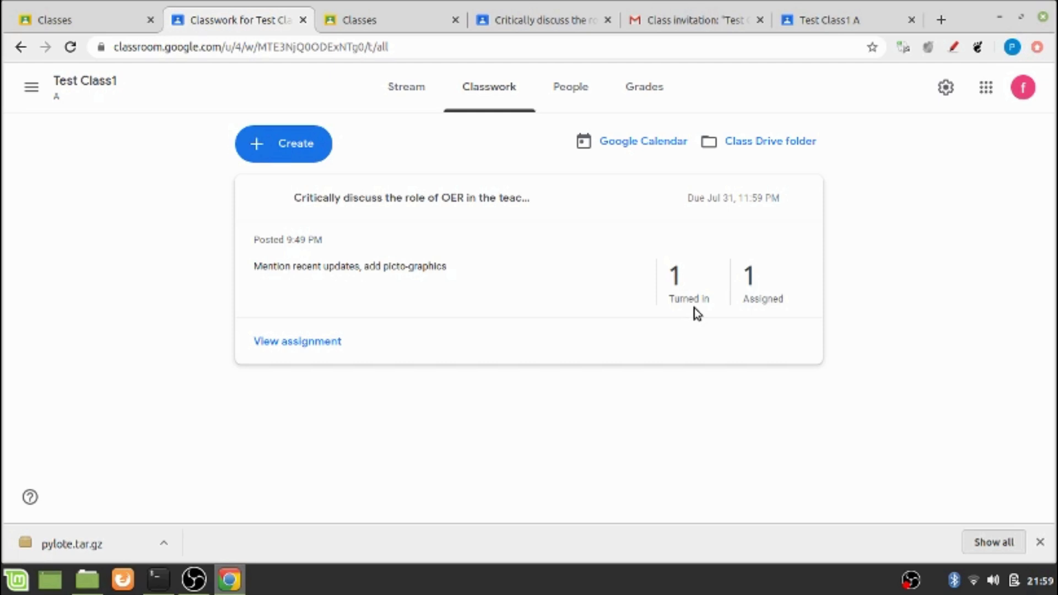
key(alt+Left)
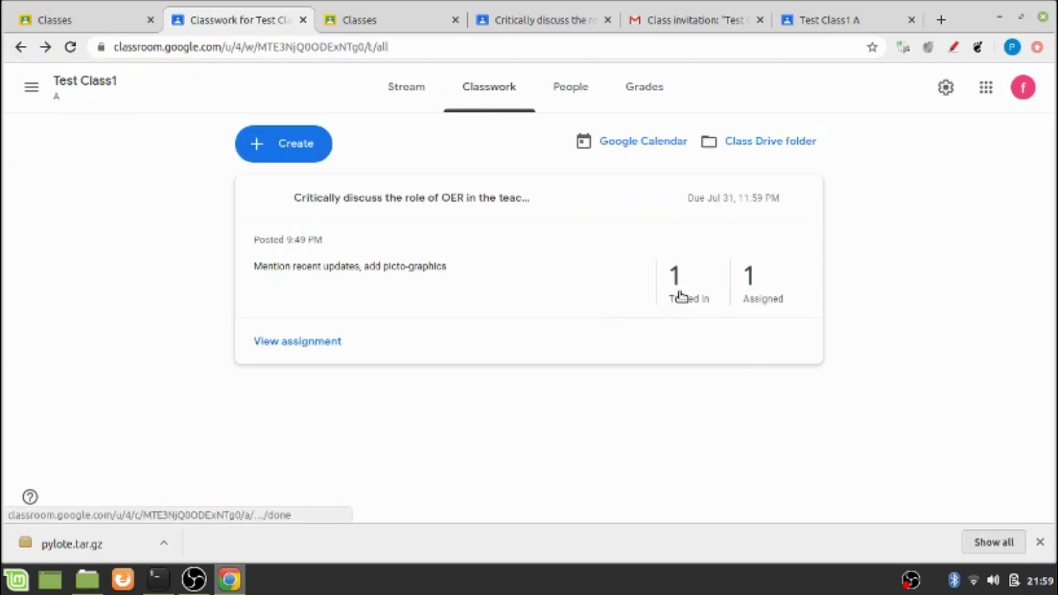
click(681, 297)
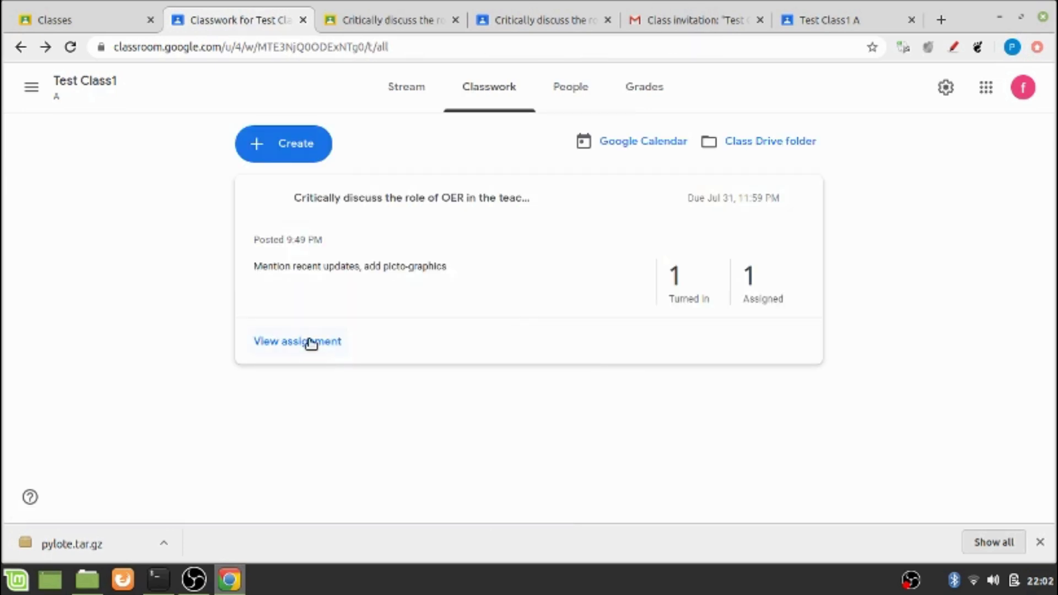
Open the student's submitted Word document and scroll through it
click(311, 342)
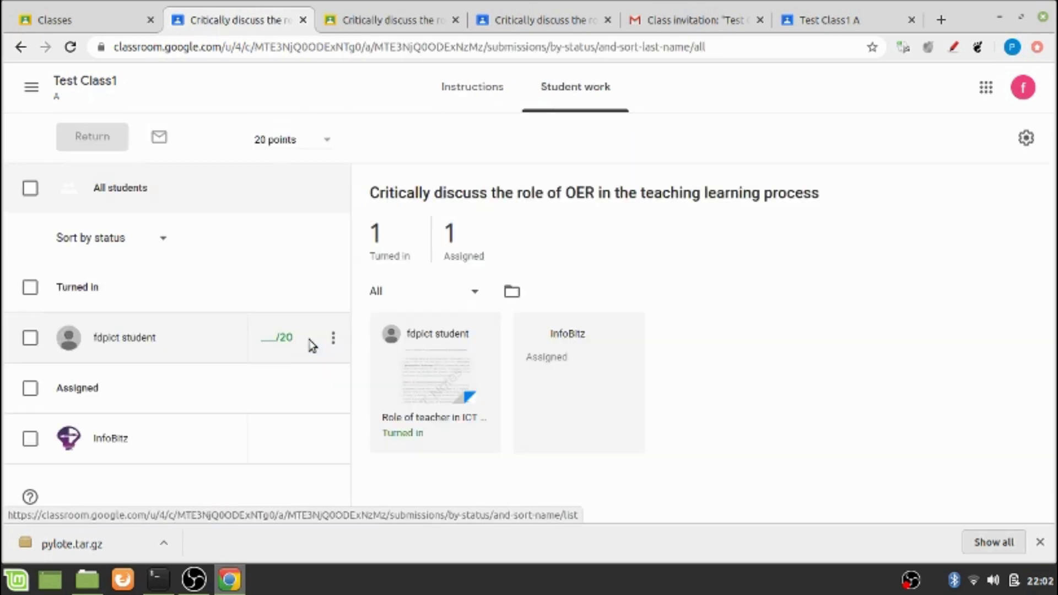
click(396, 379)
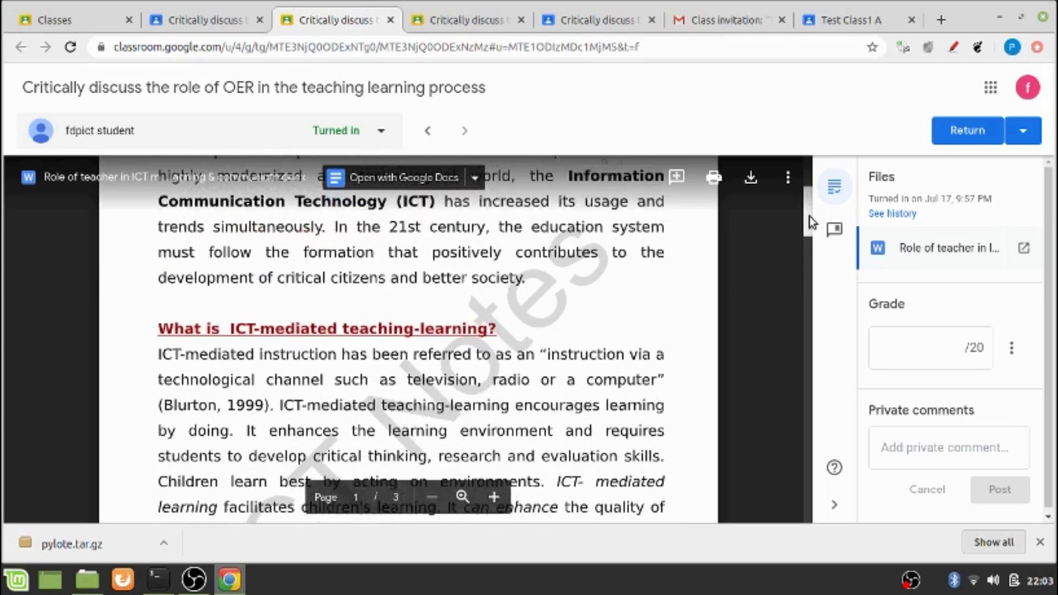
scroll(815, 226, down, 3)
mouse_move(818, 230)
mouse_down()
mouse_move(814, 282)
mouse_move(815, 220)
mouse_move(806, 327)
mouse_move(793, 348)
mouse_move(808, 260)
mouse_move(811, 339)
mouse_move(788, 298)
mouse_move(802, 200)
mouse_up()
click(952, 47)
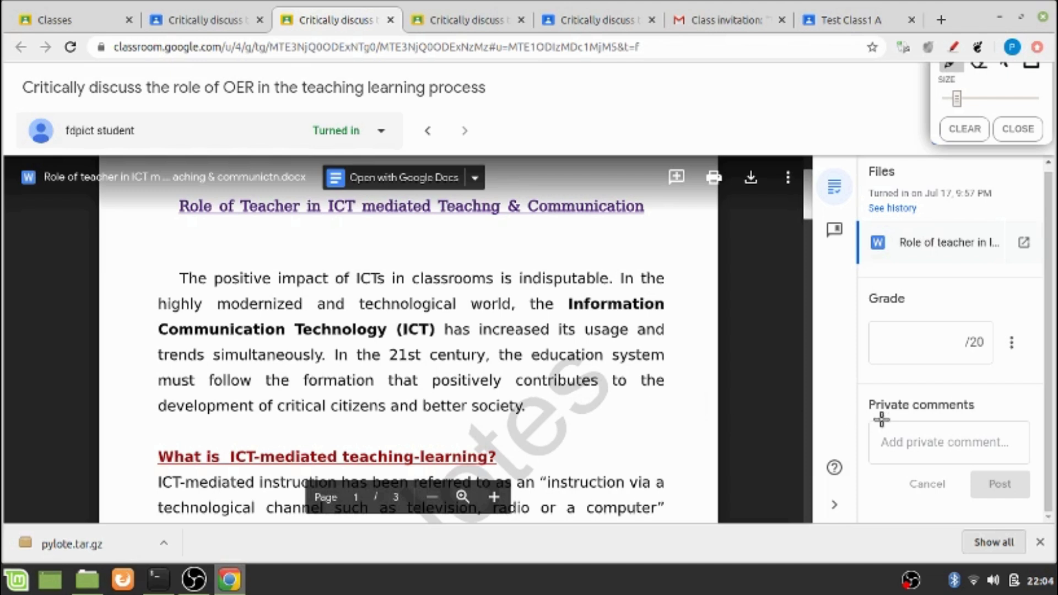
drag(868, 418, 993, 411)
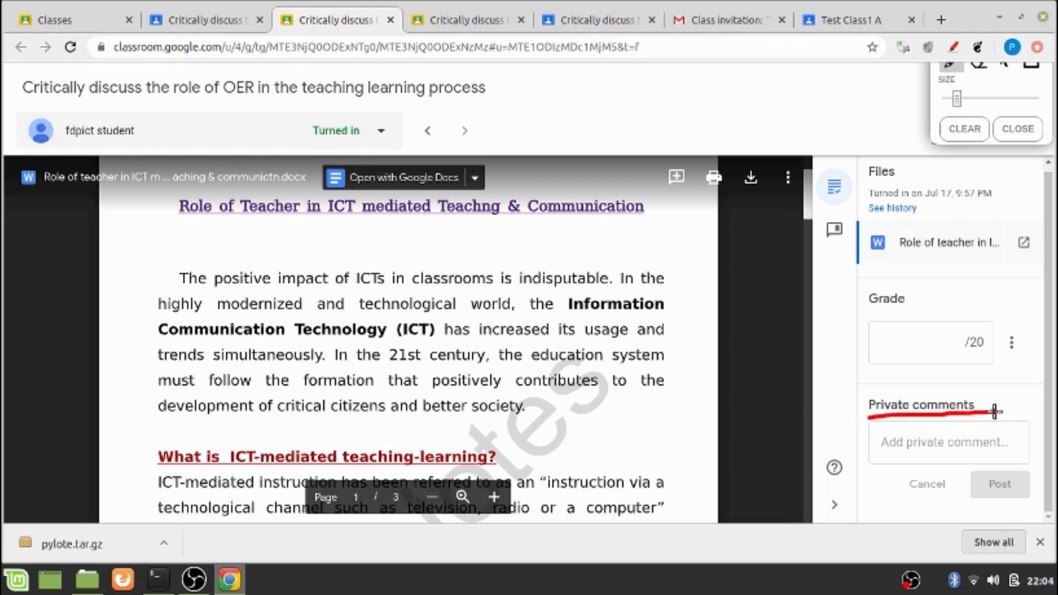
key(Escape)
Post the private comment 'Please include relevant examples' and switch to the student's tab
click(904, 446)
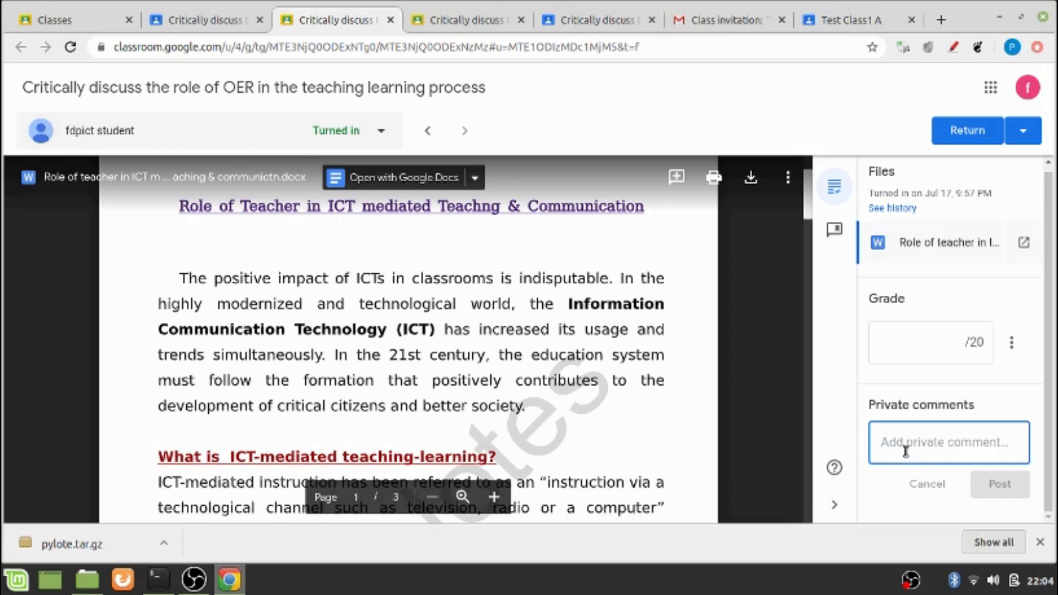
text(Pla)
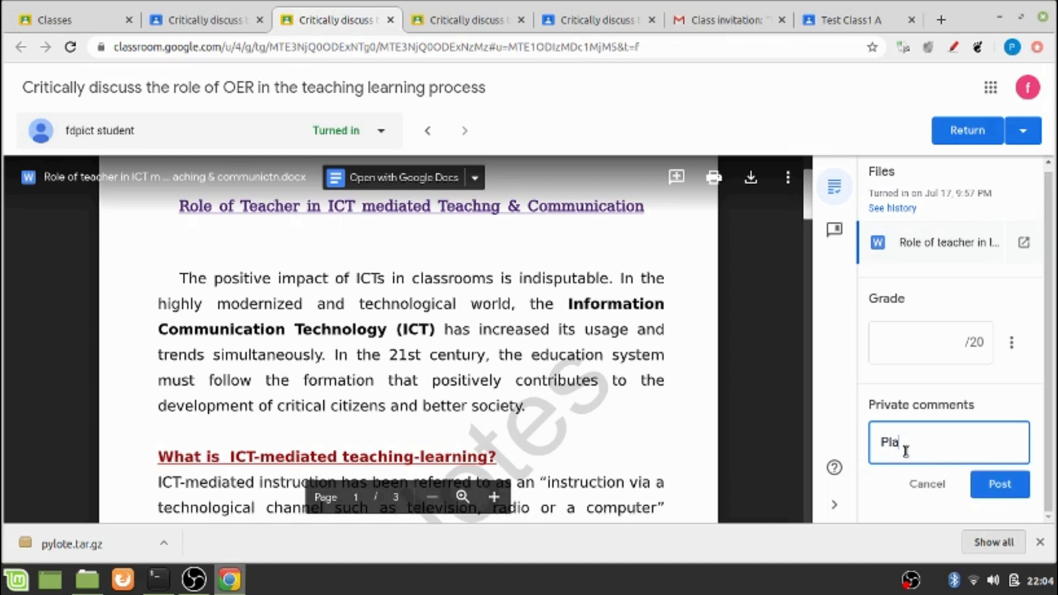
key(BackSpace)
text(ease include relevabnt)
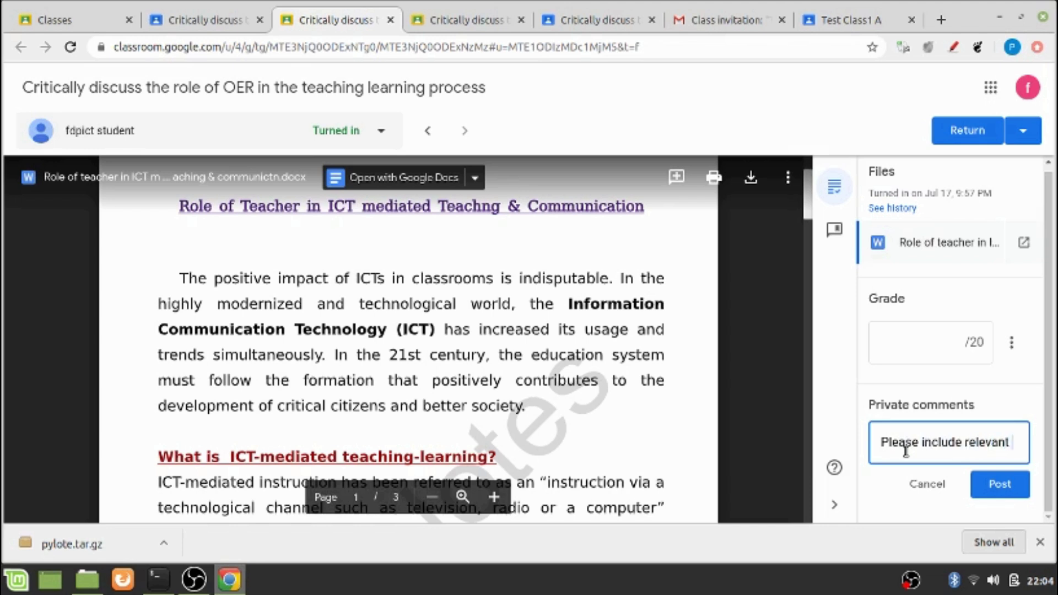
text( examples)
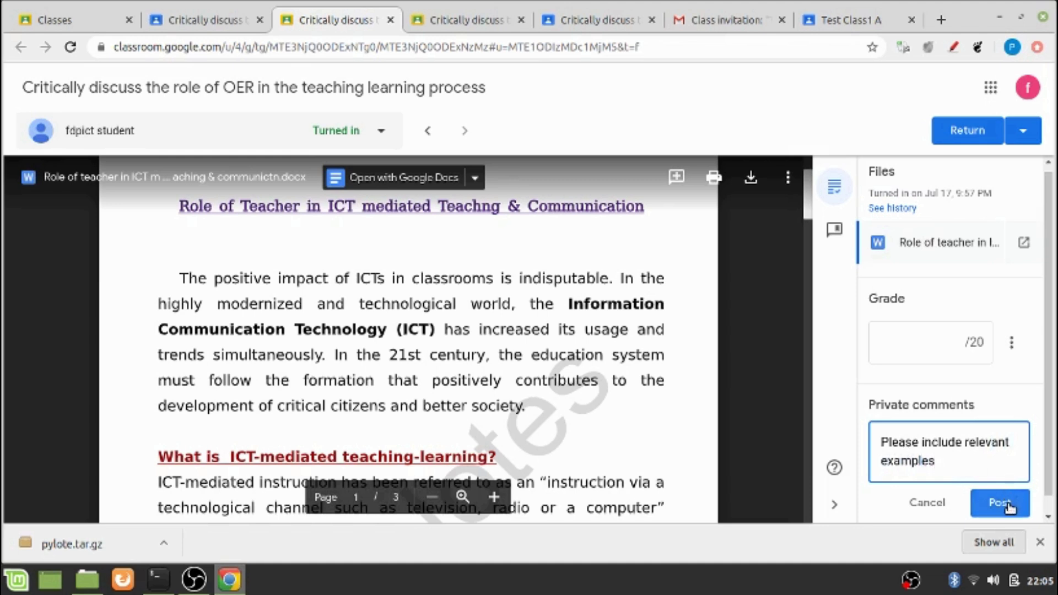
click(1008, 506)
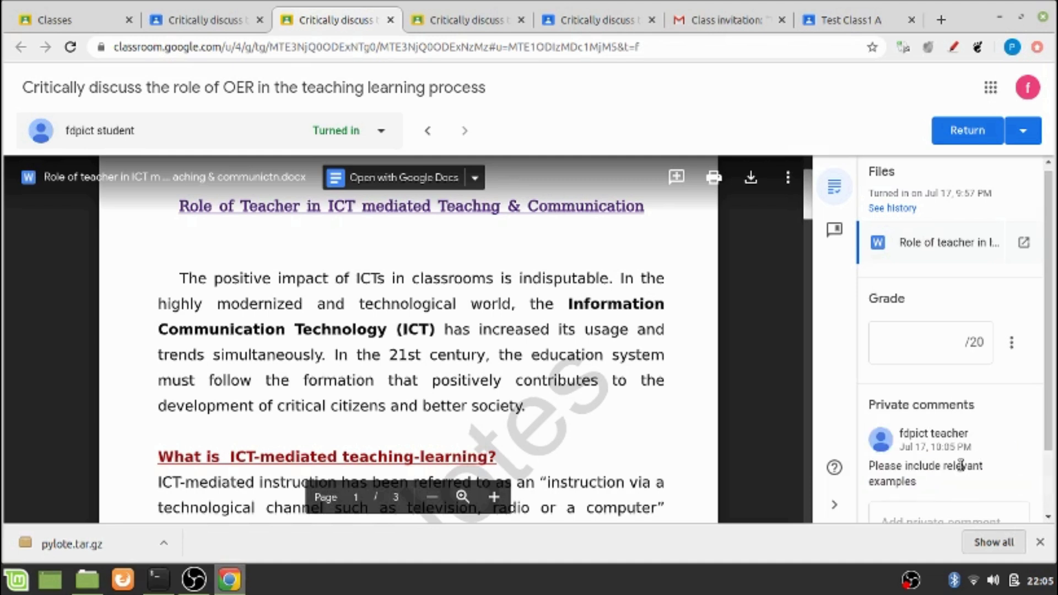
key(ctrl+5)
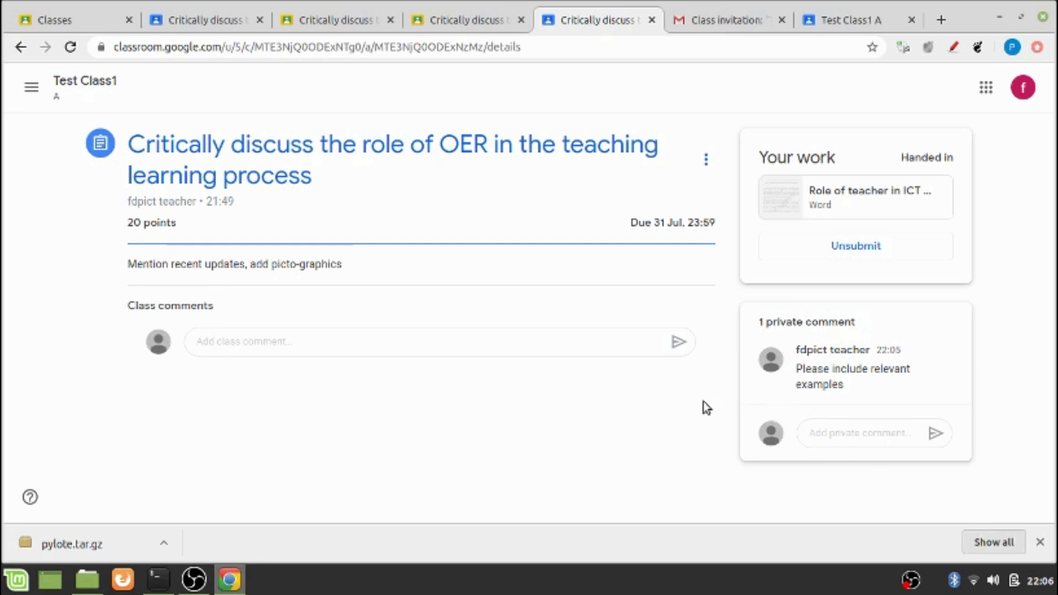
Unsubmit the student's work and upload a second copy of the ICT teaching Word document
click(857, 257)
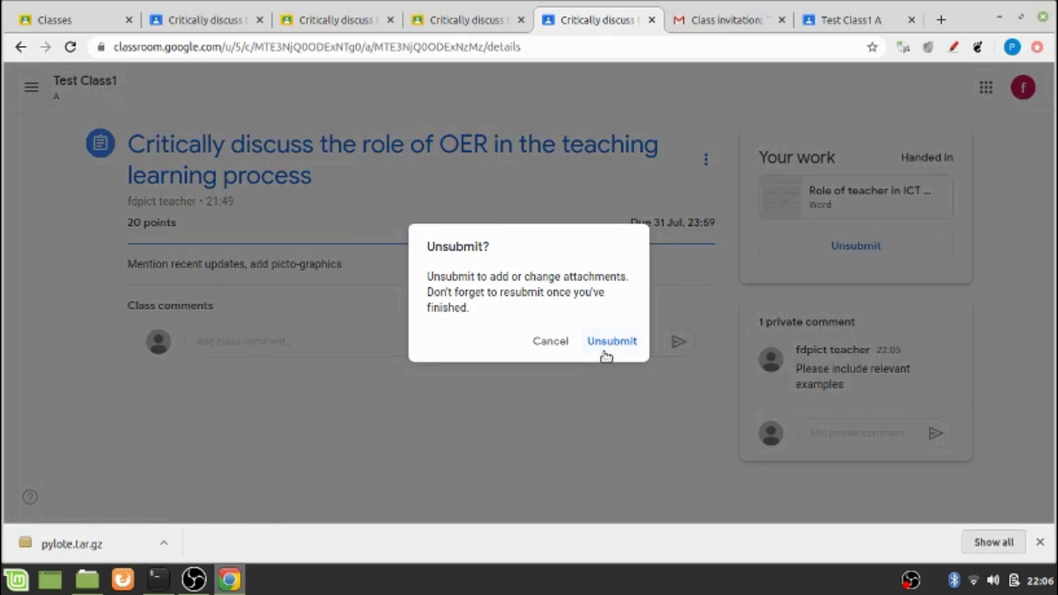
click(603, 348)
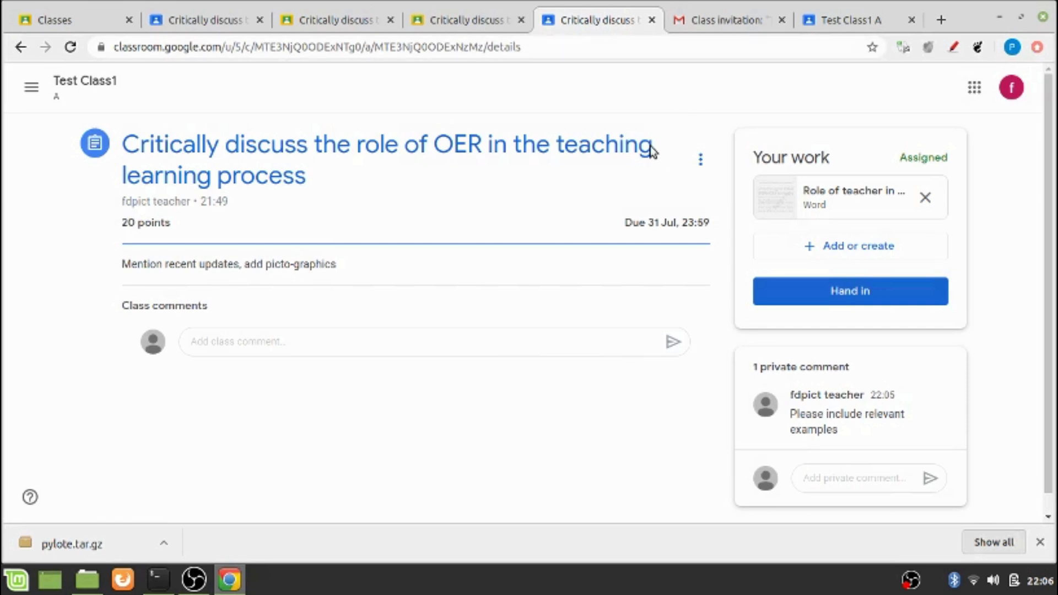
click(870, 253)
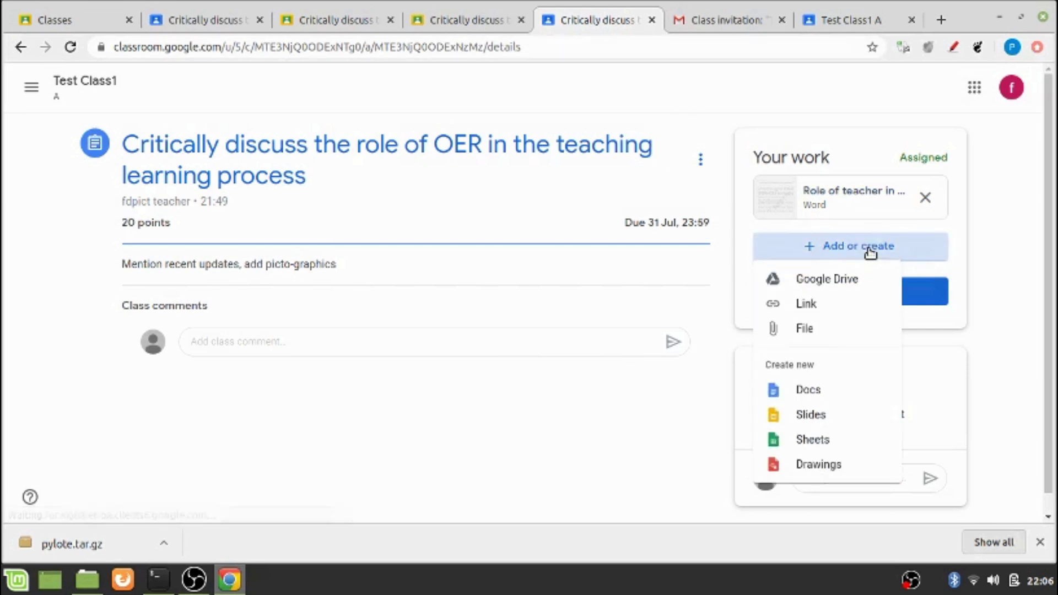
click(811, 330)
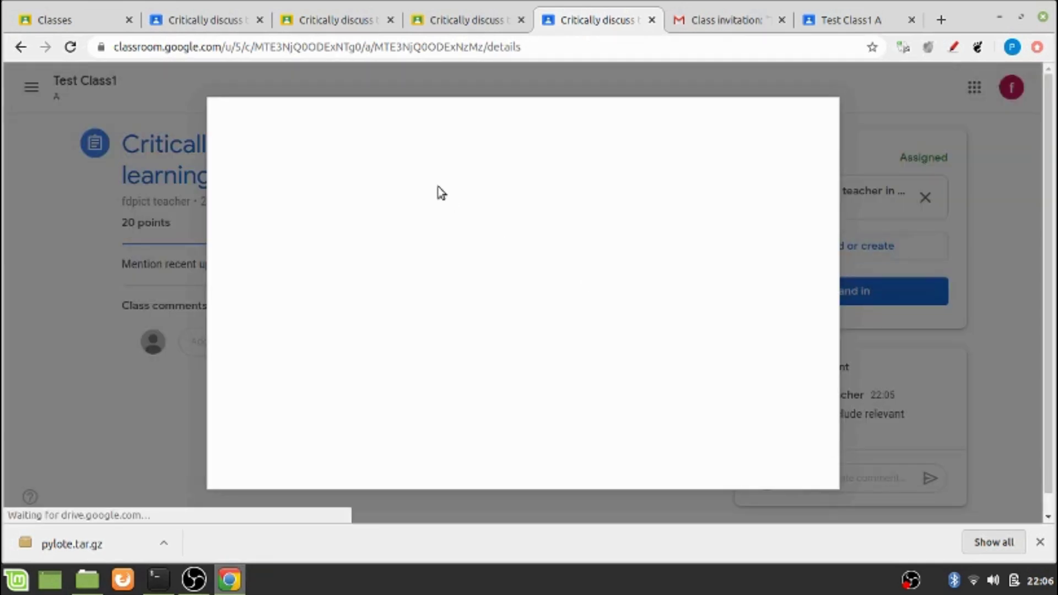
click(341, 177)
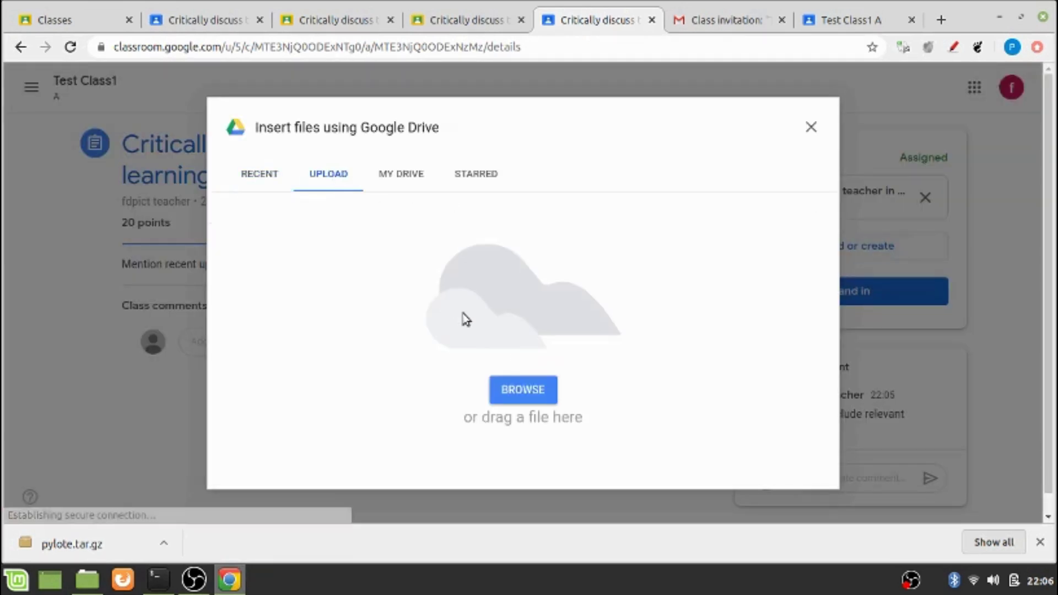
click(522, 387)
click(198, 175)
double_click(197, 177)
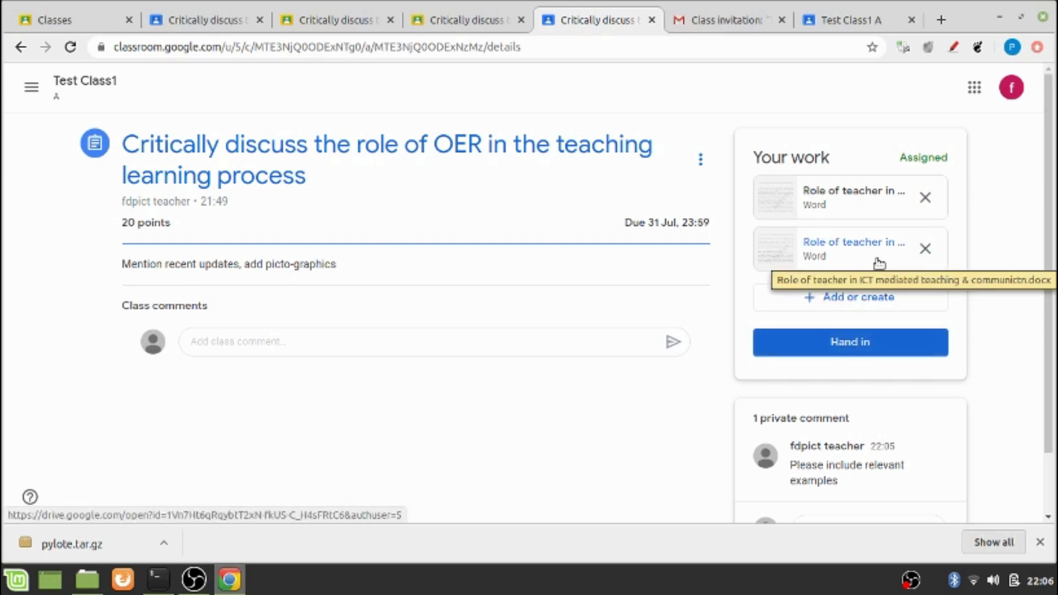
Hand in both attachments and switch to the teacher's Student work page
click(850, 343)
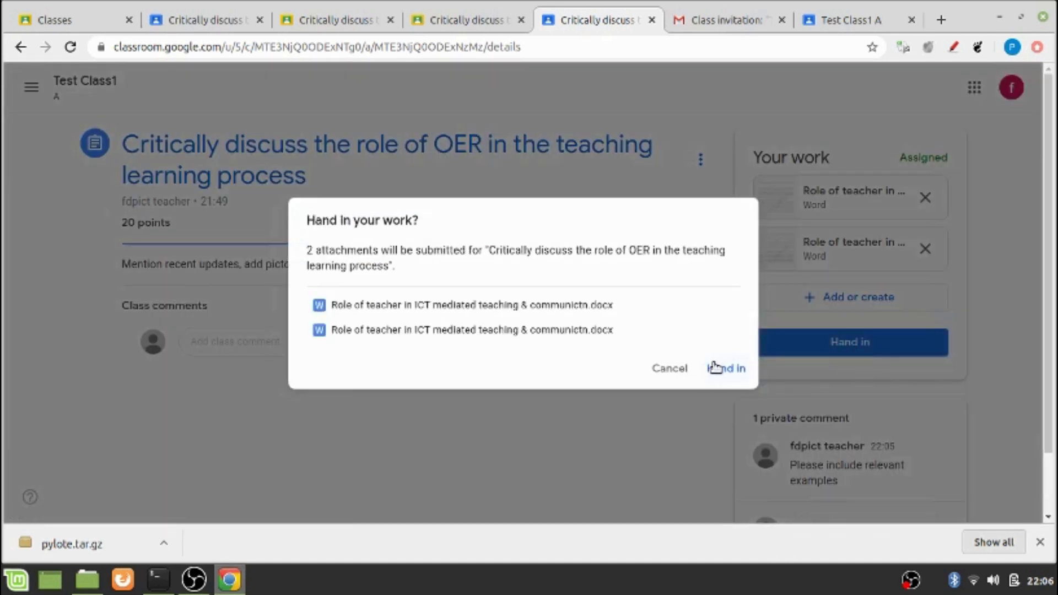
click(715, 366)
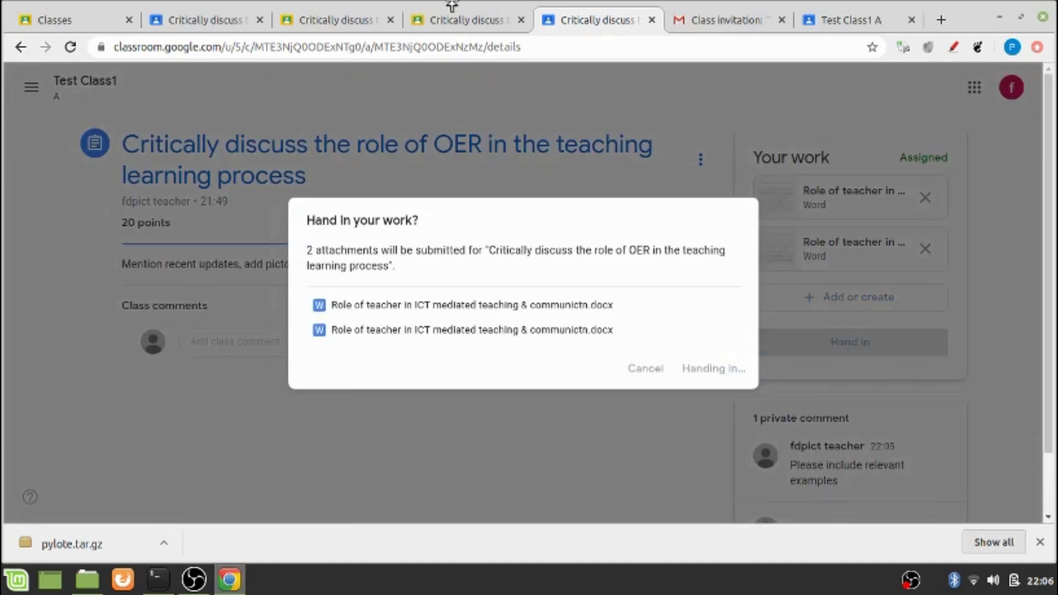
key(ctrl+2)
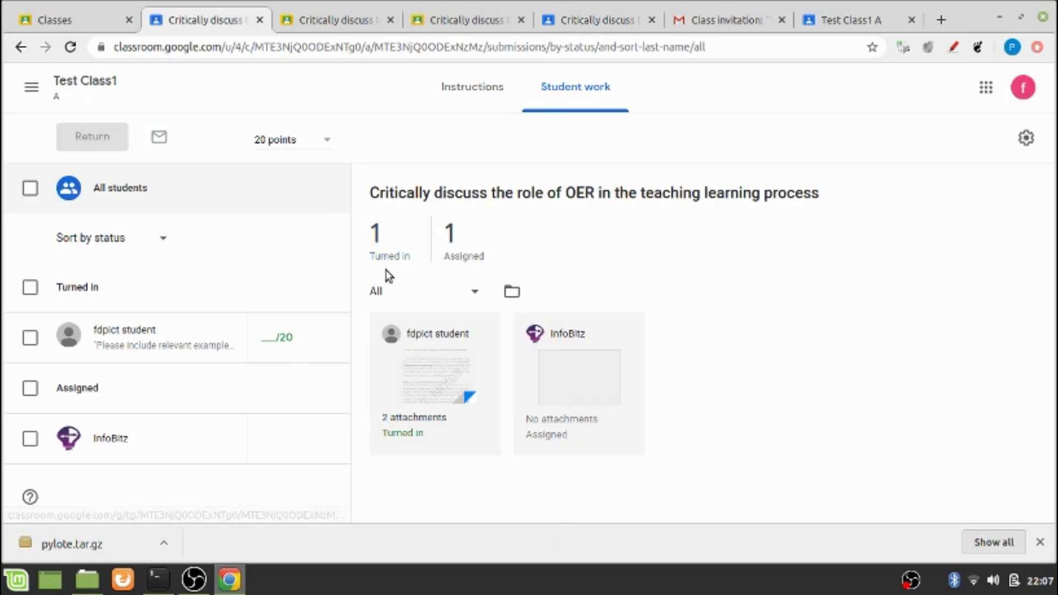
Open the two-file submission in the grading view, scroll through it, and underline the Grade heading in red
click(414, 379)
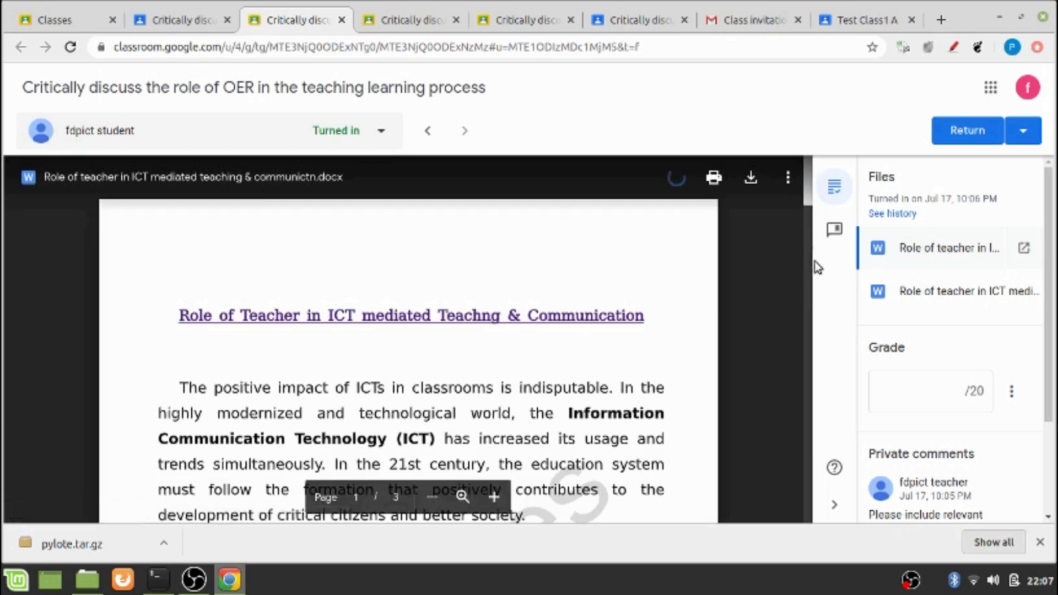
scroll(815, 297, down, 5)
scroll(812, 386, down, 5)
scroll(810, 416, down, 8)
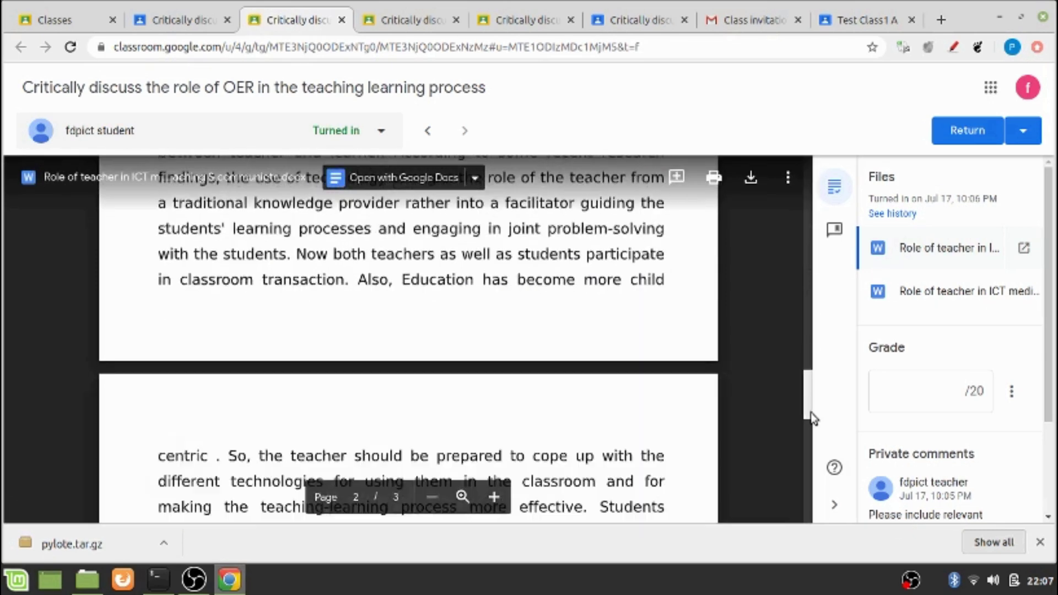
scroll(792, 435, up, 3)
scroll(789, 426, up, 10)
scroll(791, 318, down, 4)
key(alt+shift+d)
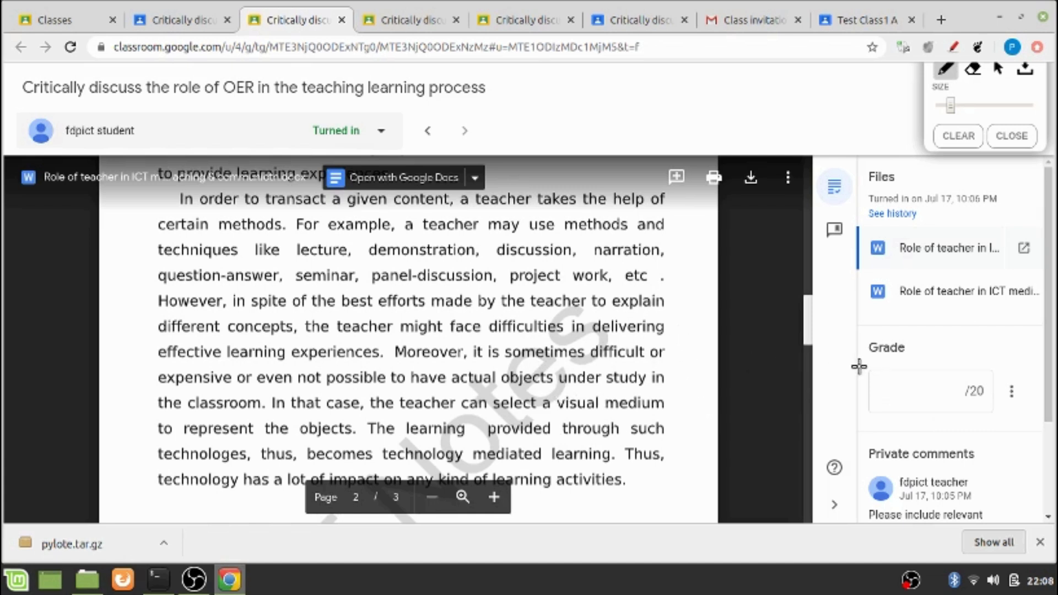
drag(858, 365, 932, 357)
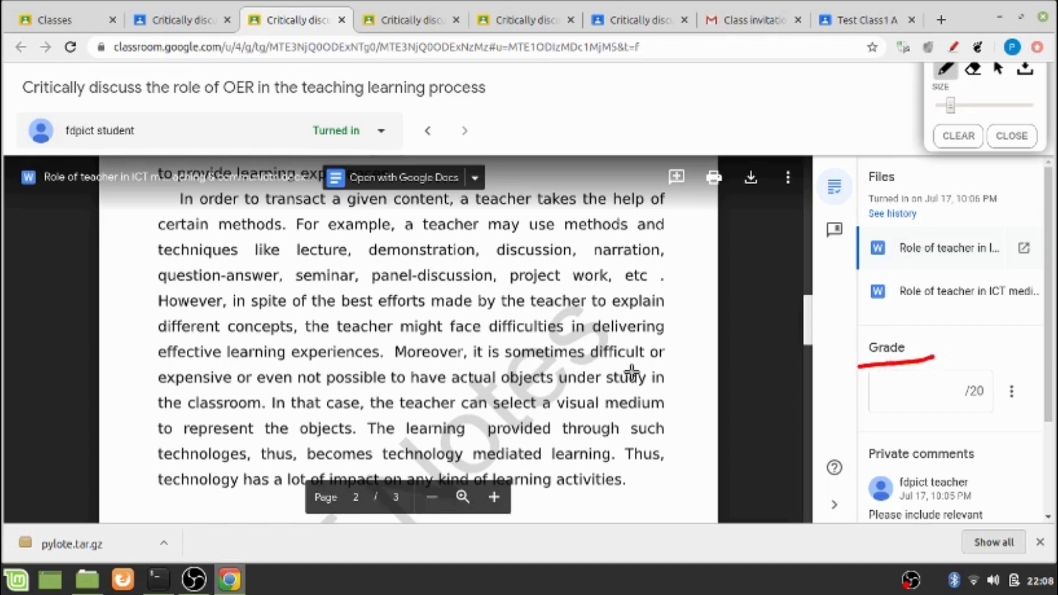
Clear the annotation and enter a grade of 15 out of 20 for the OER submission
click(1008, 138)
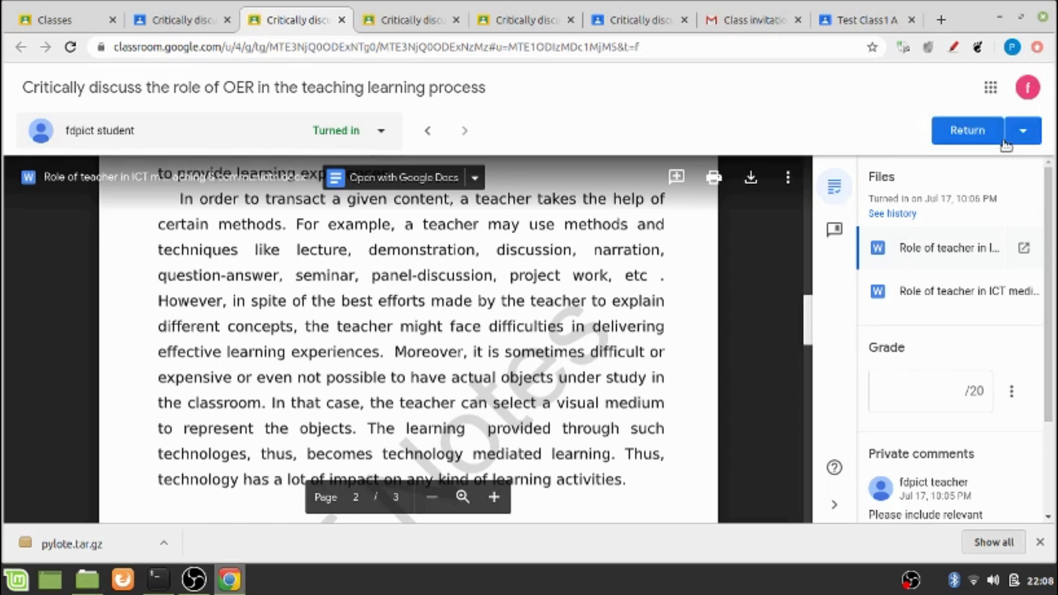
click(930, 393)
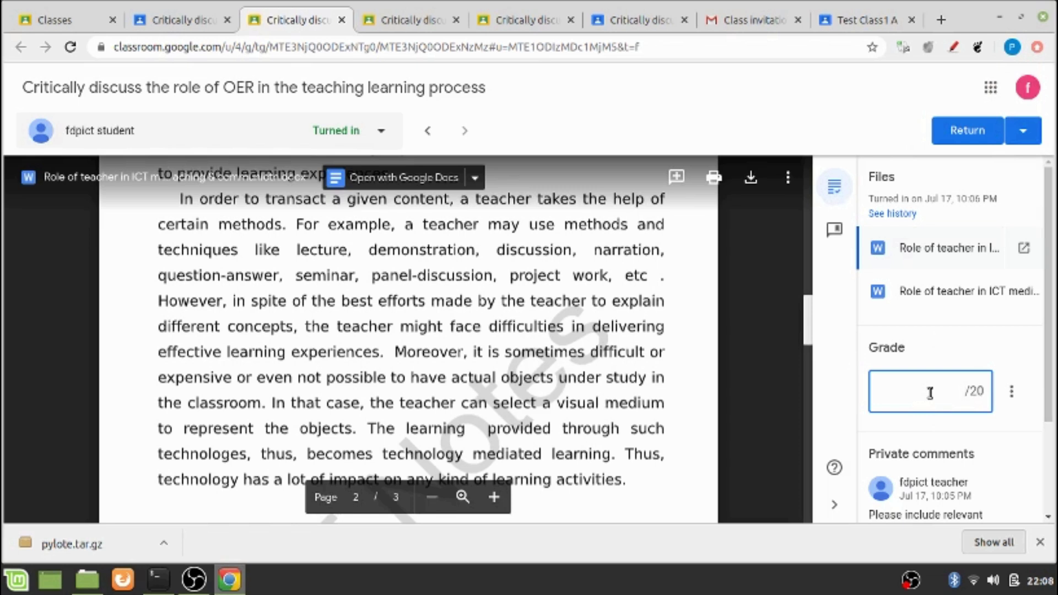
text(15)
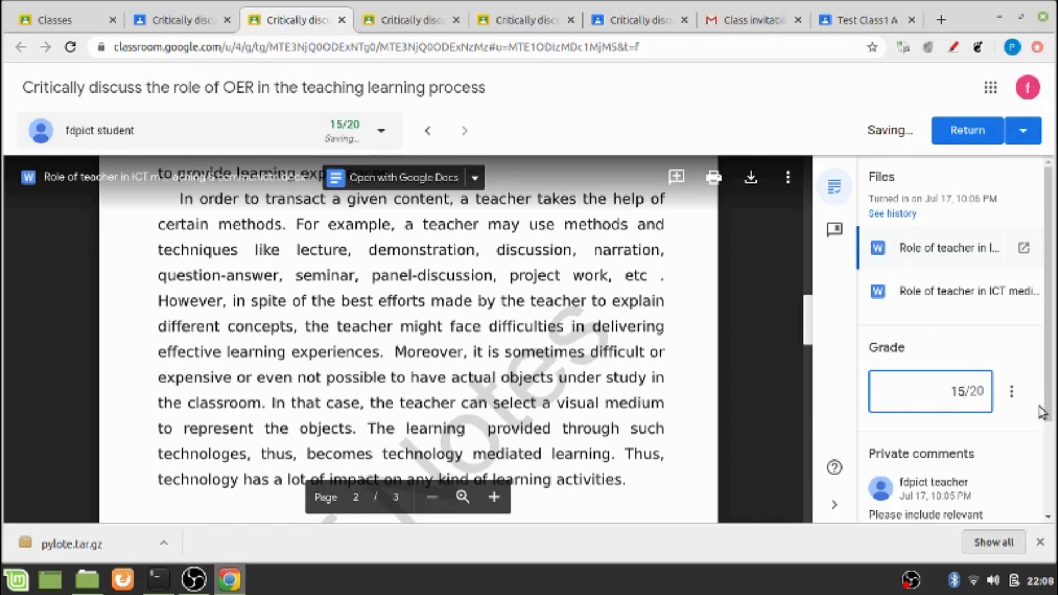
drag(1048, 414, 1049, 330)
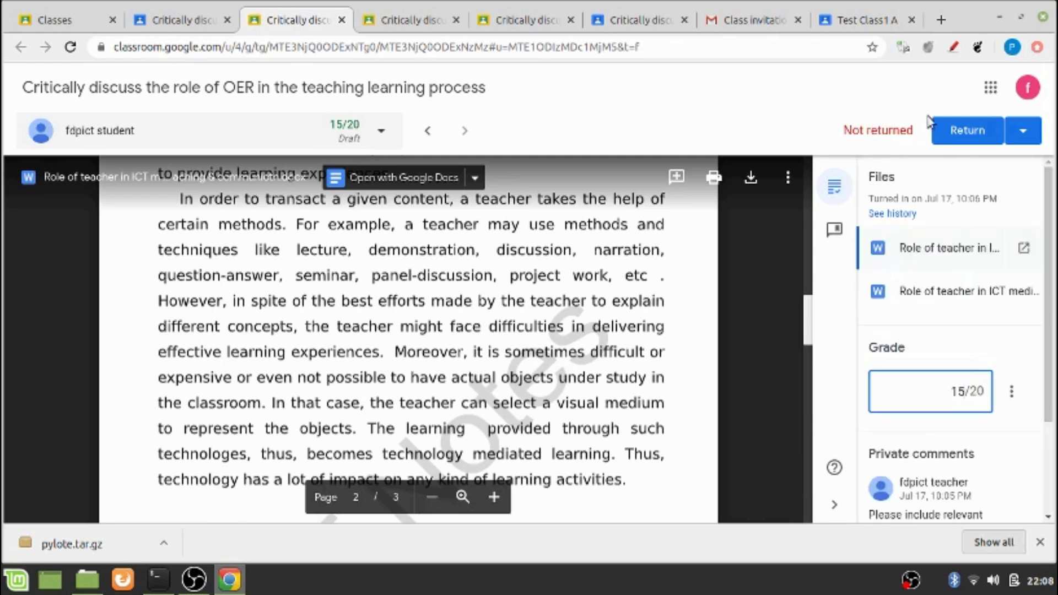
Return the graded work to the student and switch to the student's view
click(965, 142)
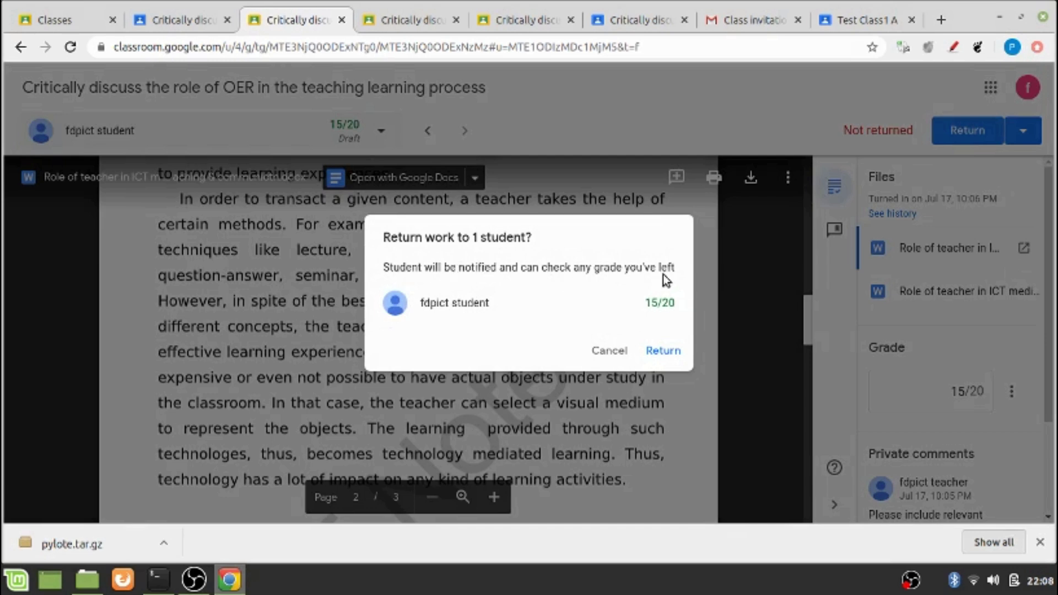
click(654, 354)
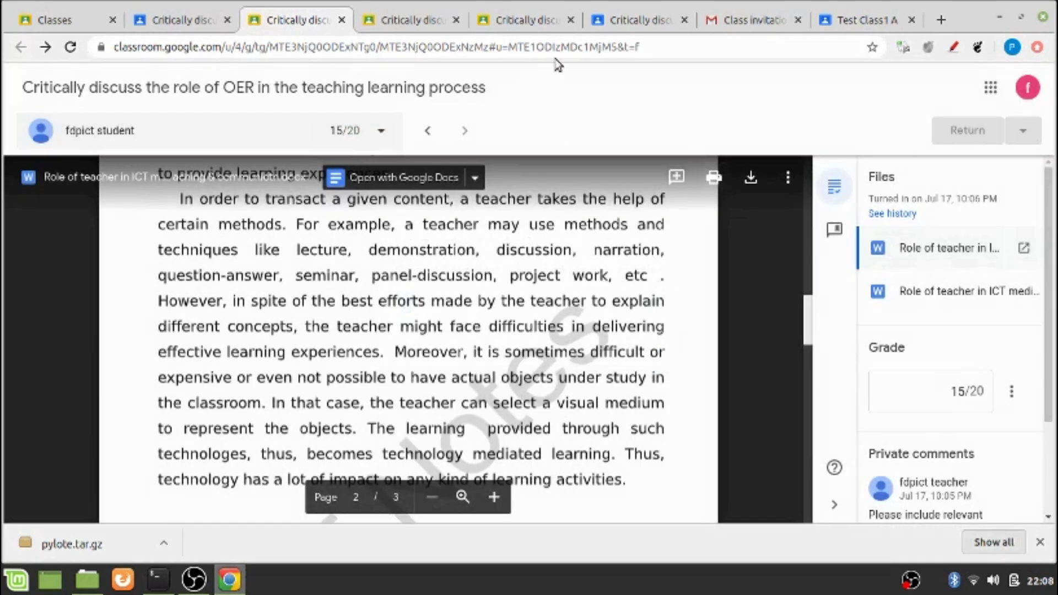
click(639, 19)
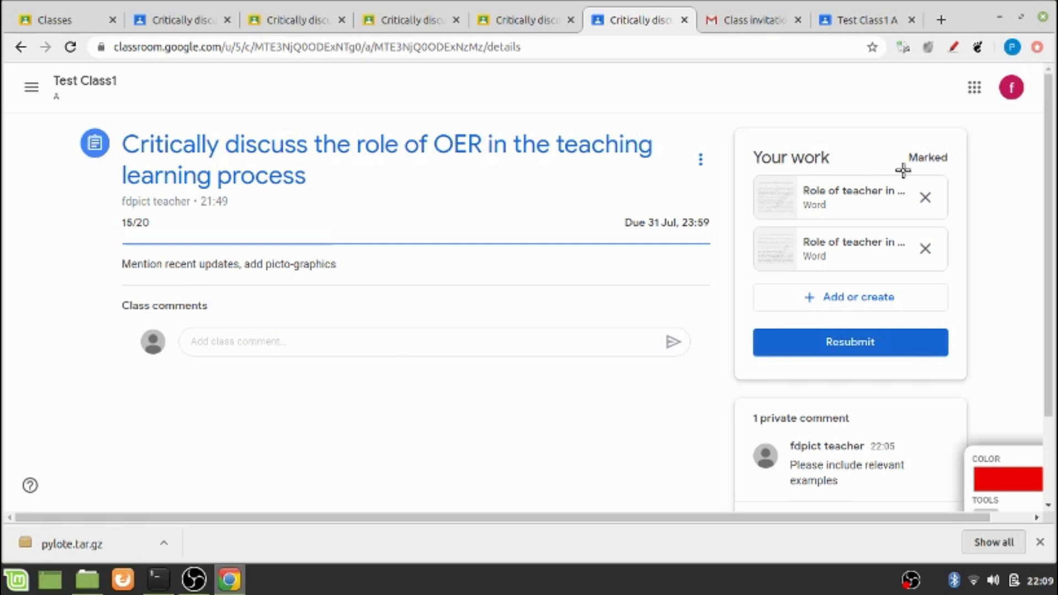
Underline the Marked status and the 15/20 grade on the student's assignment page
drag(902, 168, 969, 166)
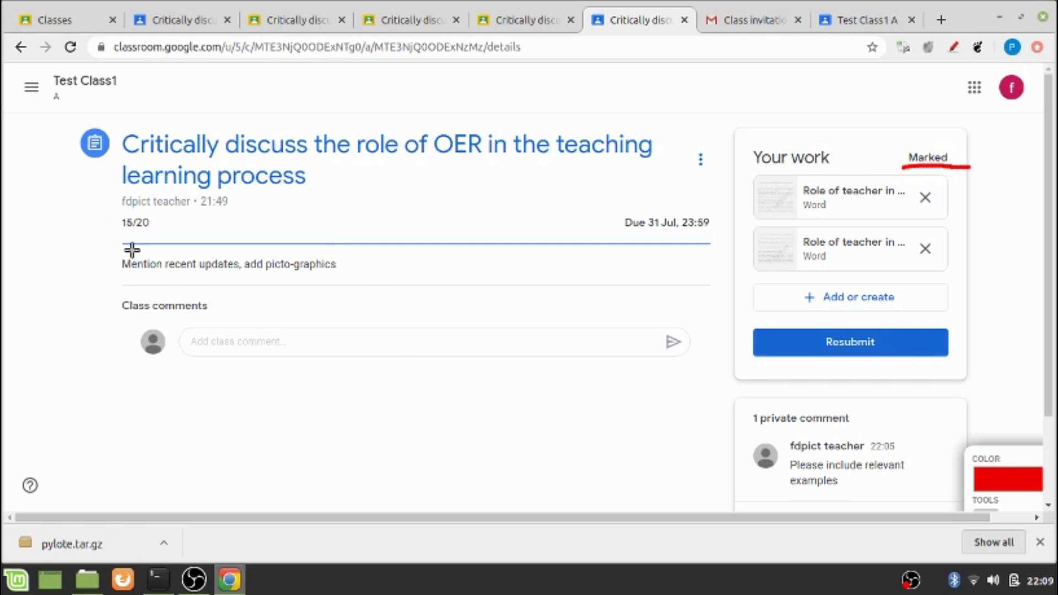
drag(115, 238, 163, 234)
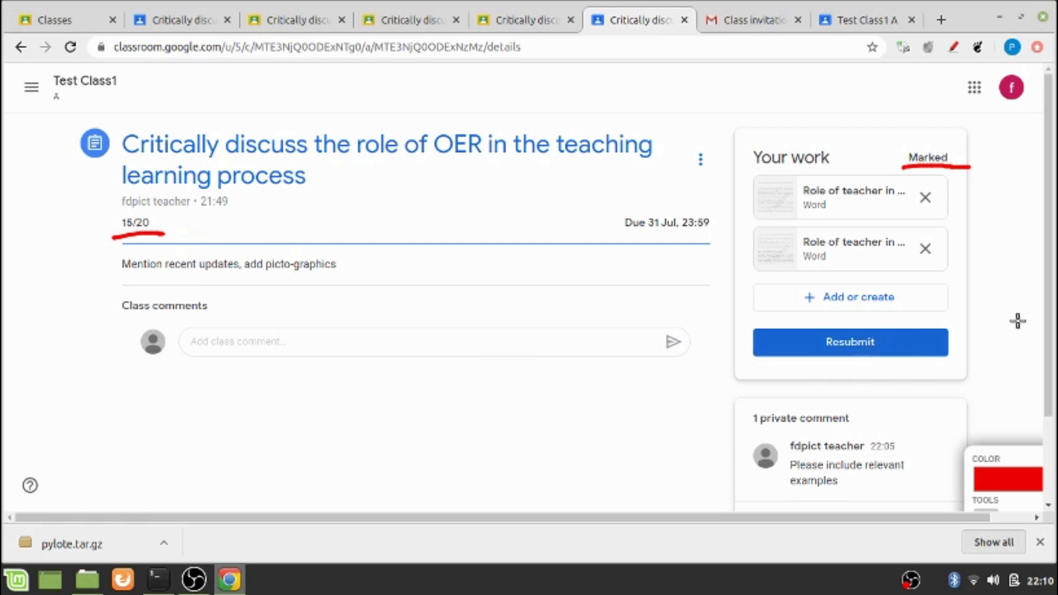
scroll(1047, 315, down, 3)
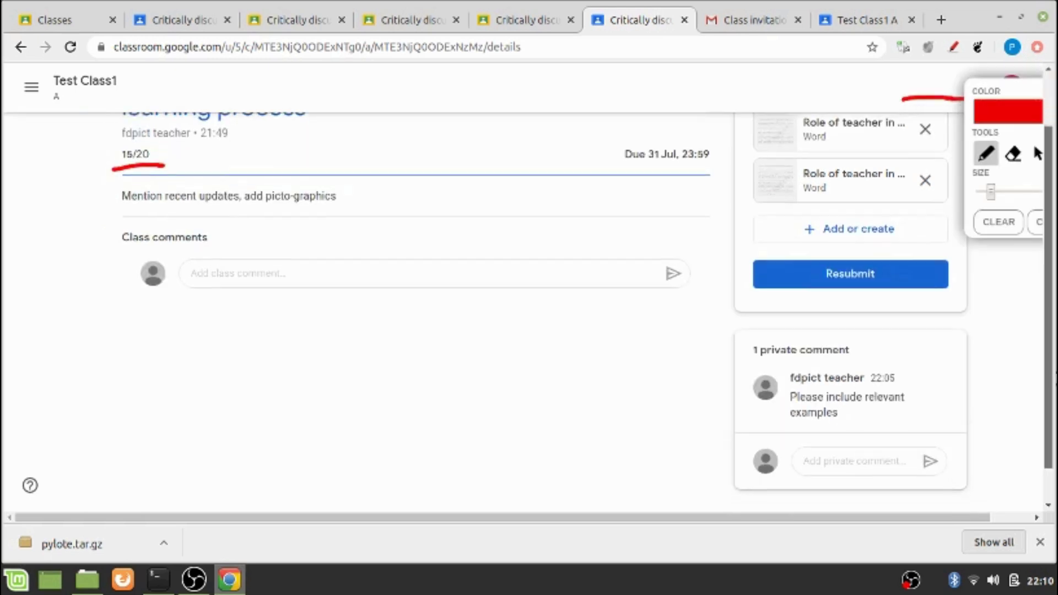
scroll(1038, 316, up, 3)
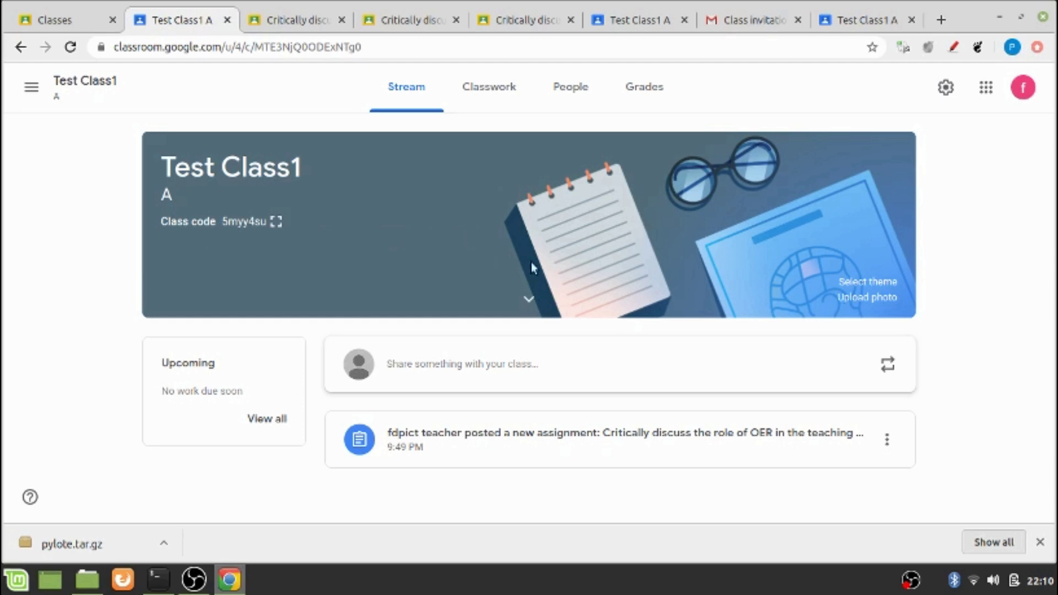
click(655, 97)
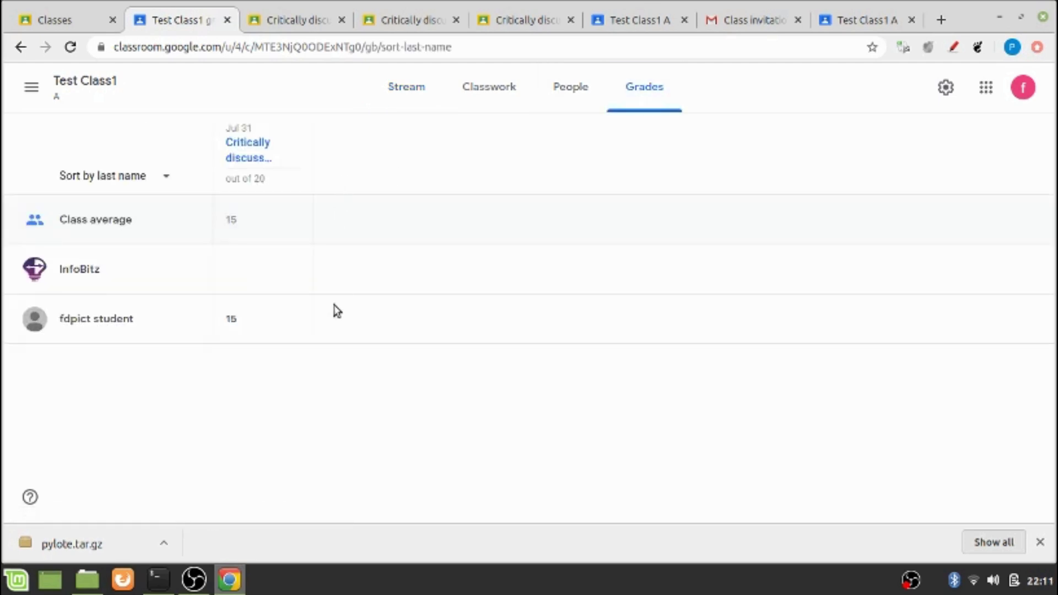
mouse_move(243, 118)
click(432, 95)
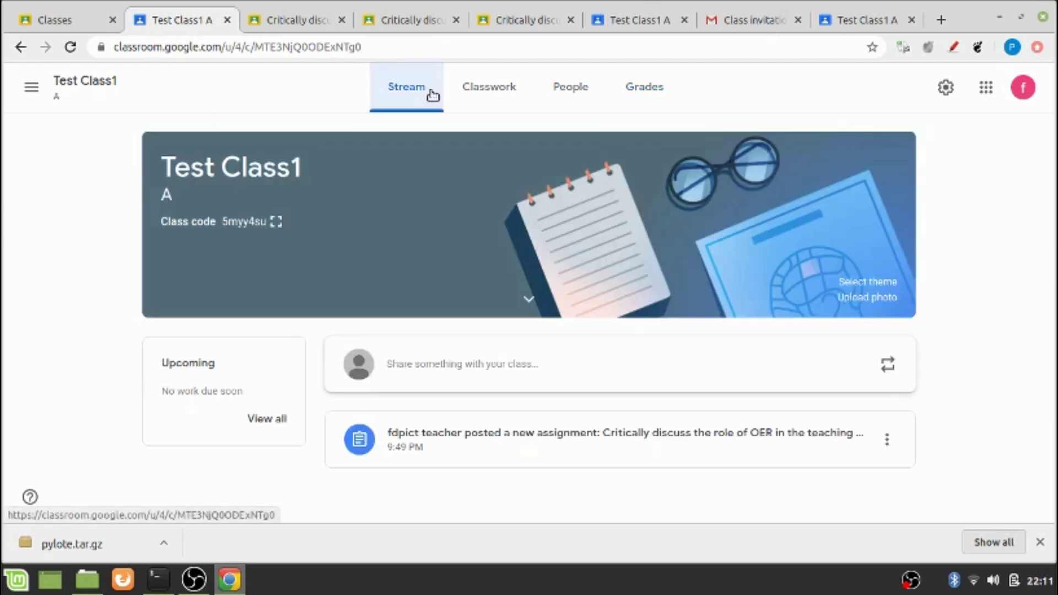